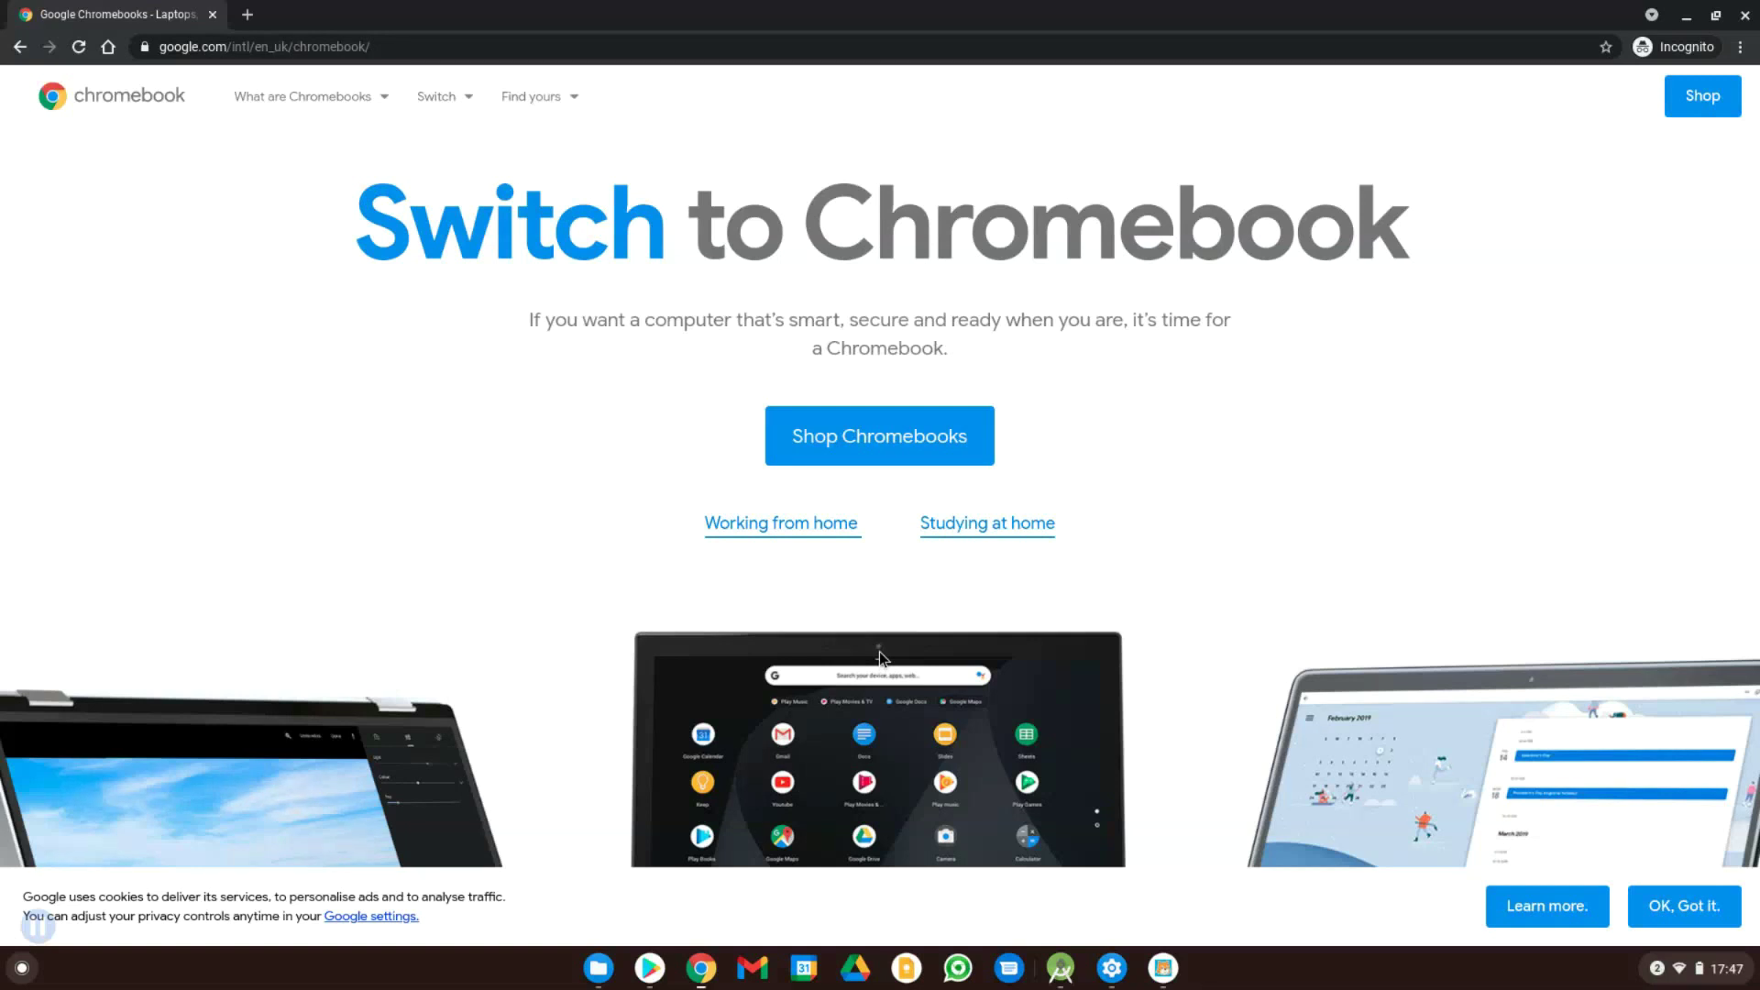
- Scroll up and down through the current page to look over its content
{"action": "scroll", "coordinate": [878, 654], "scroll_direction": "down", "scroll_amount": 5}
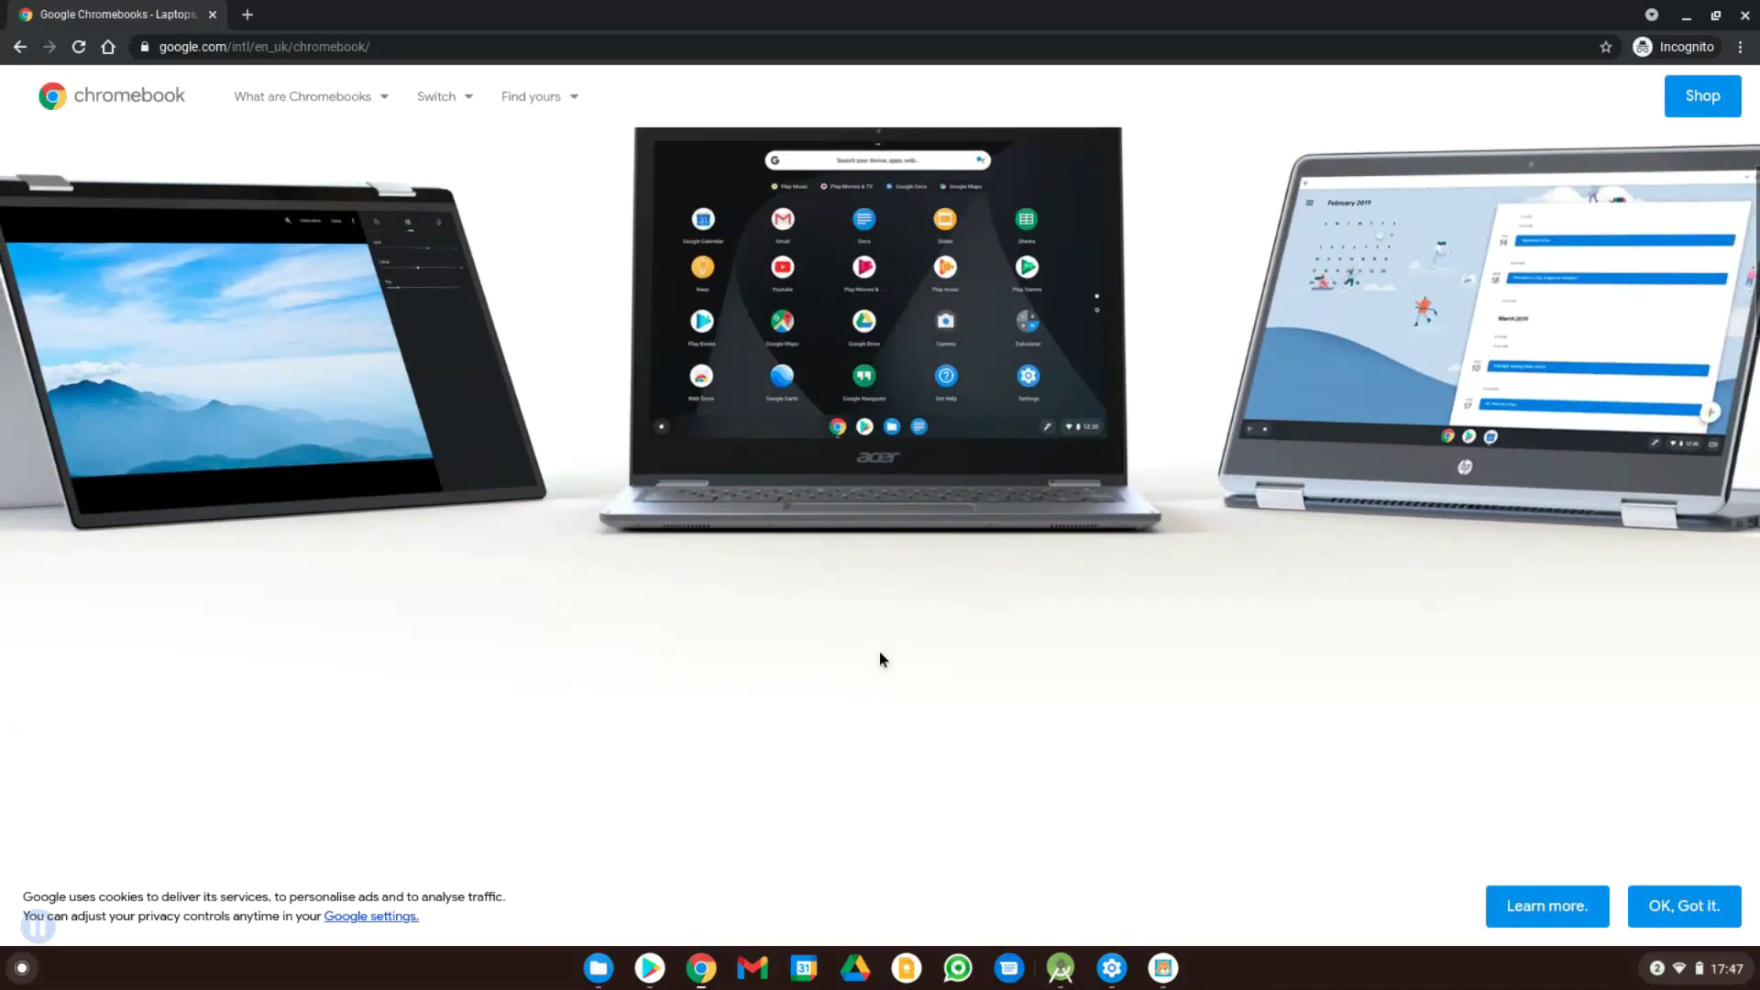
{"action": "scroll", "coordinate": [880, 658], "scroll_direction": "up", "scroll_amount": 5}
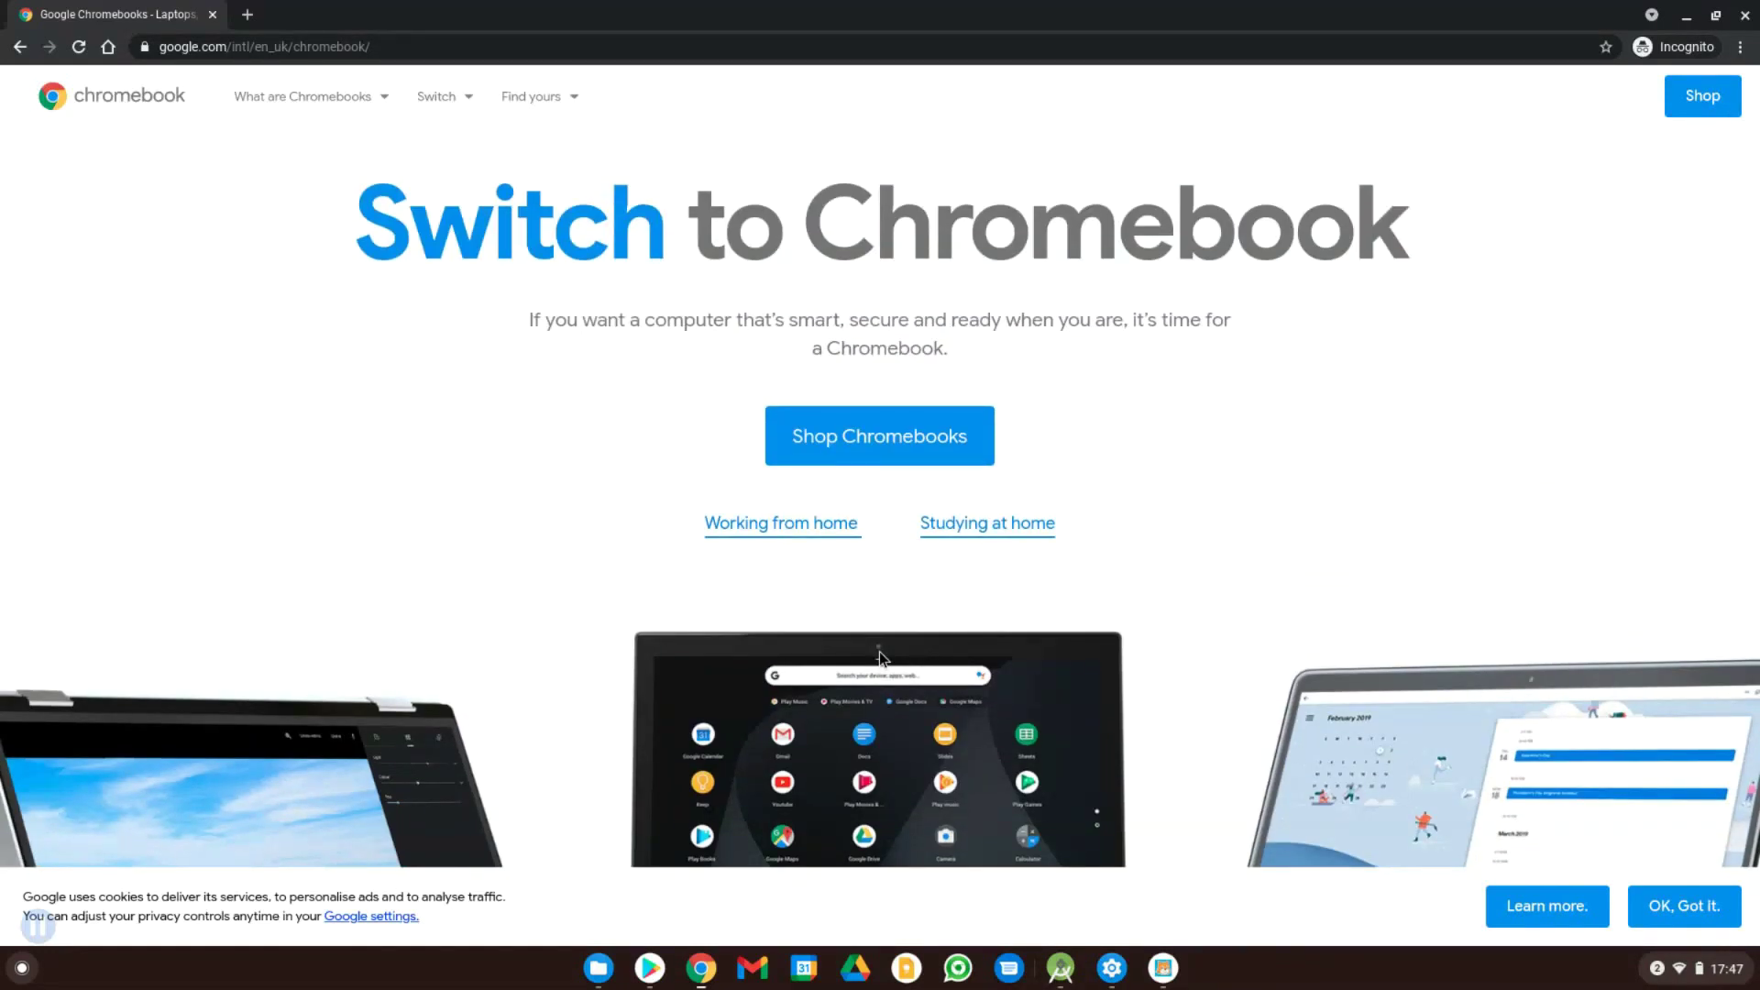
{"action": "scroll", "coordinate": [676, 594], "scroll_direction": "down", "scroll_amount": 1}
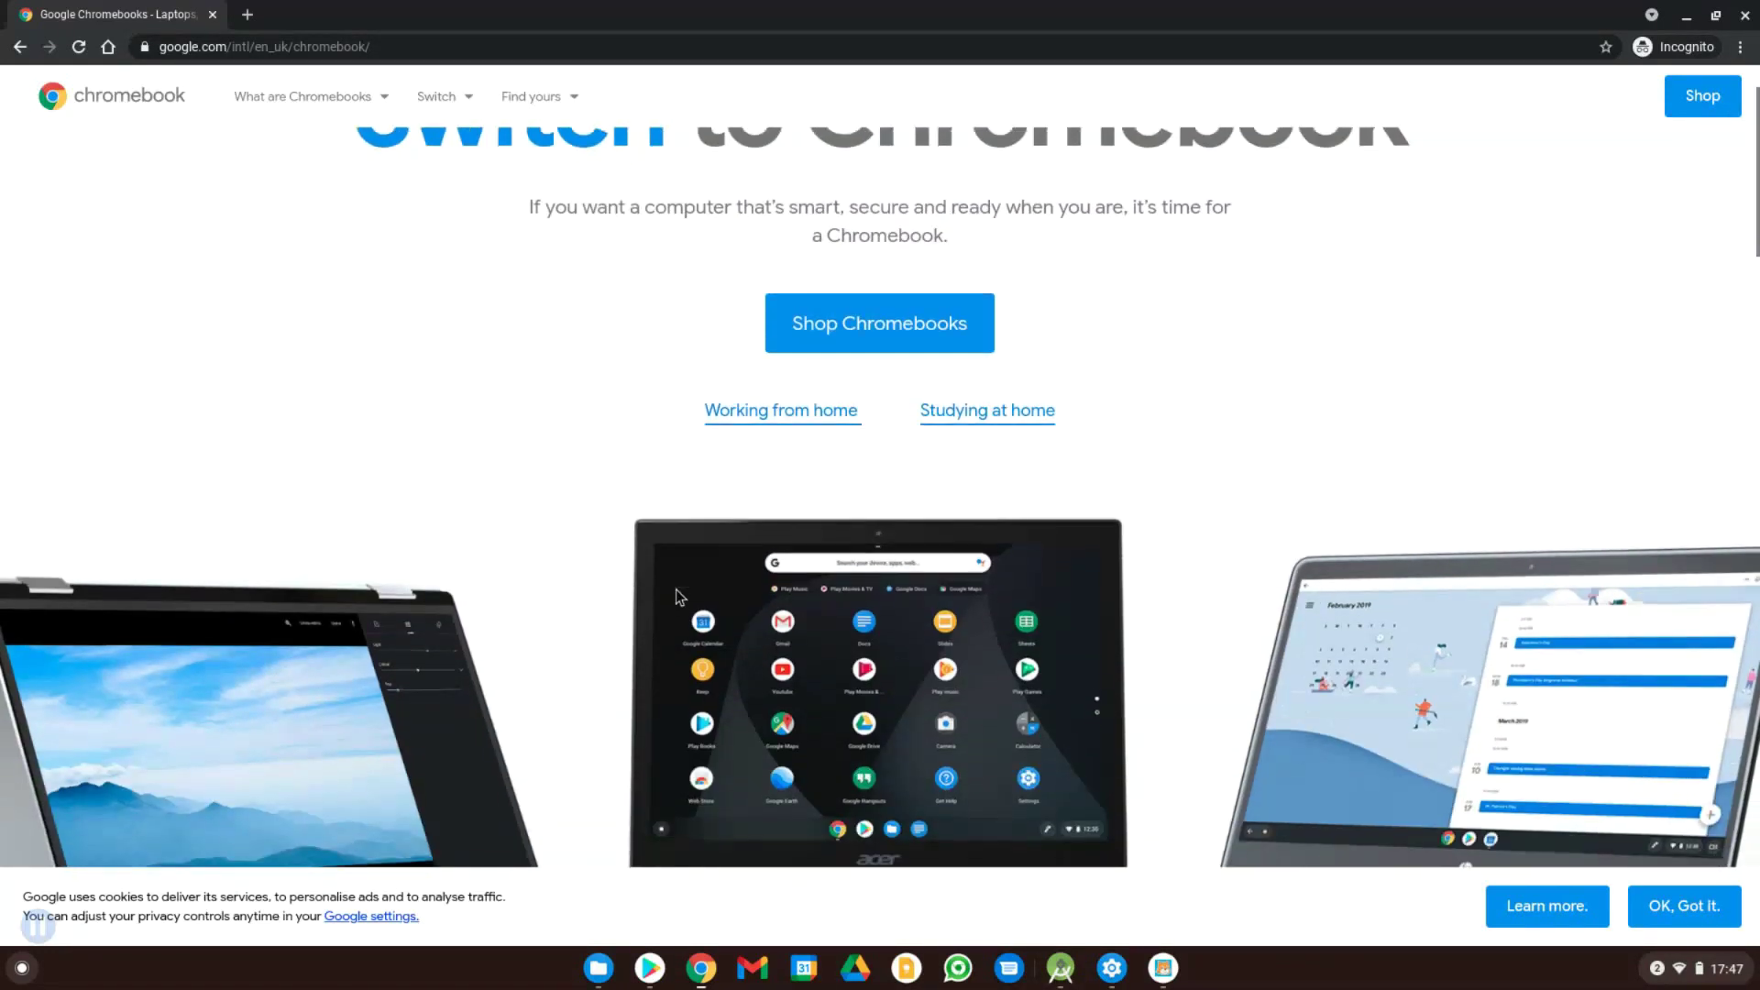
{"action": "scroll", "coordinate": [676, 596], "scroll_direction": "up", "scroll_amount": 1}
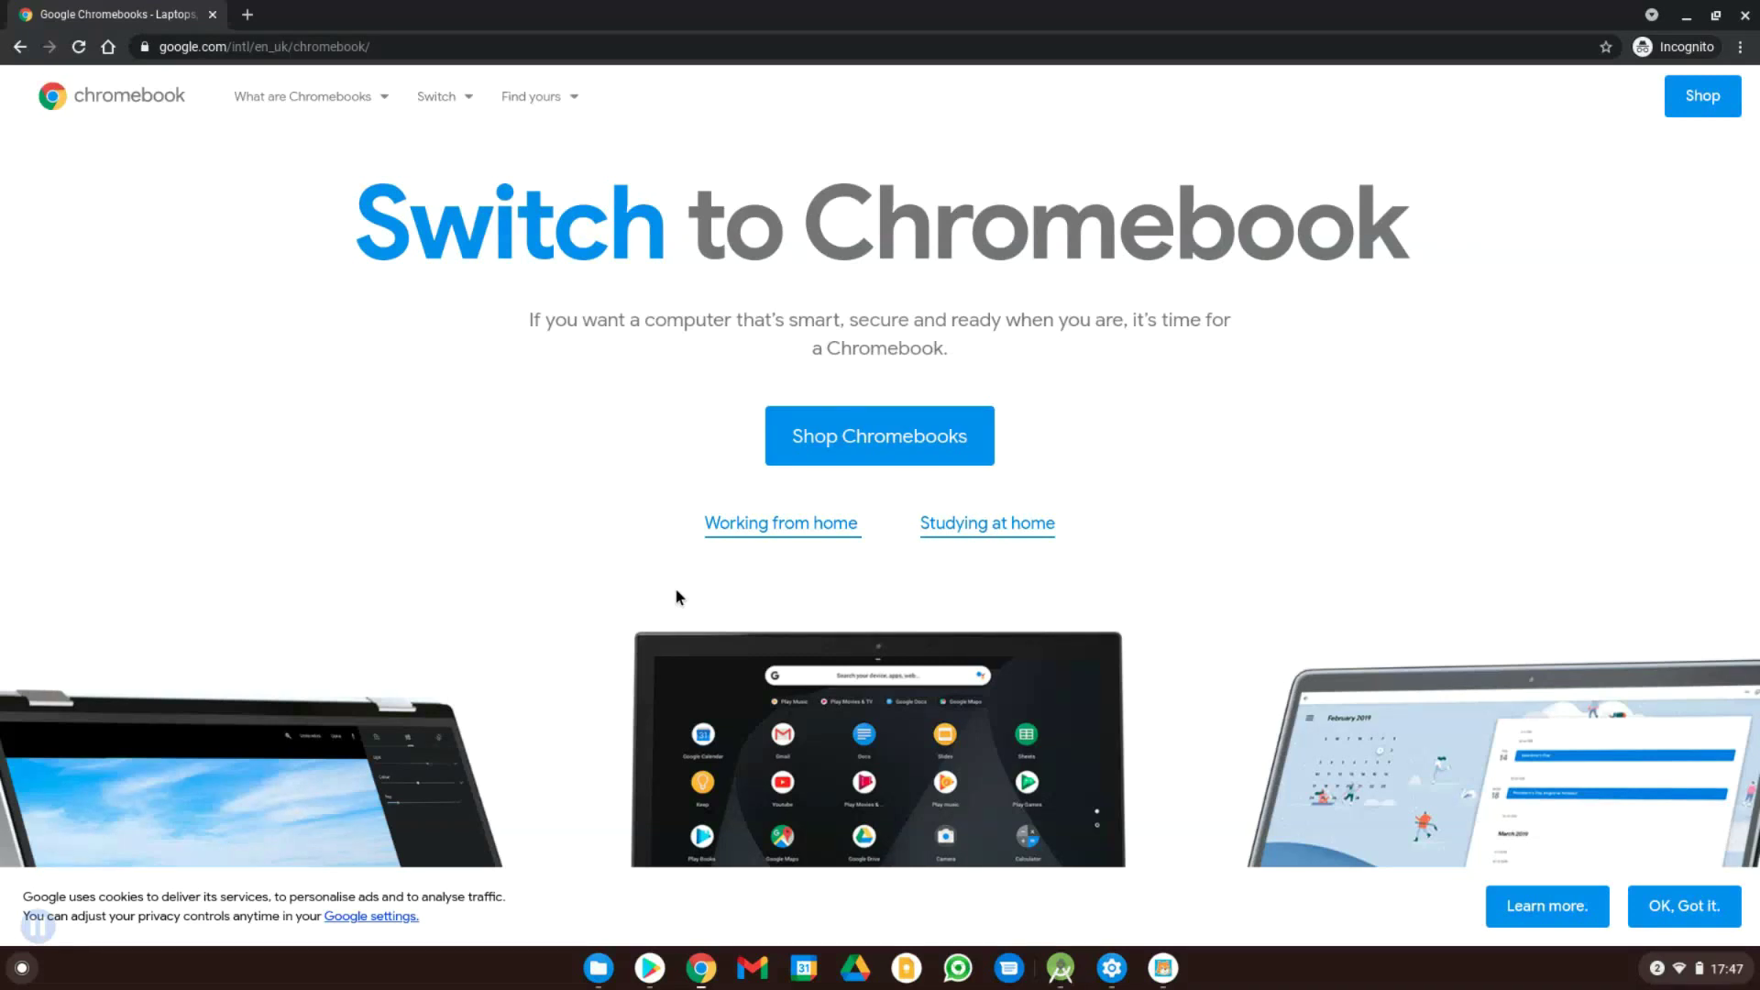
{"action": "scroll", "coordinate": [678, 596], "scroll_direction": "down", "scroll_amount": 10}
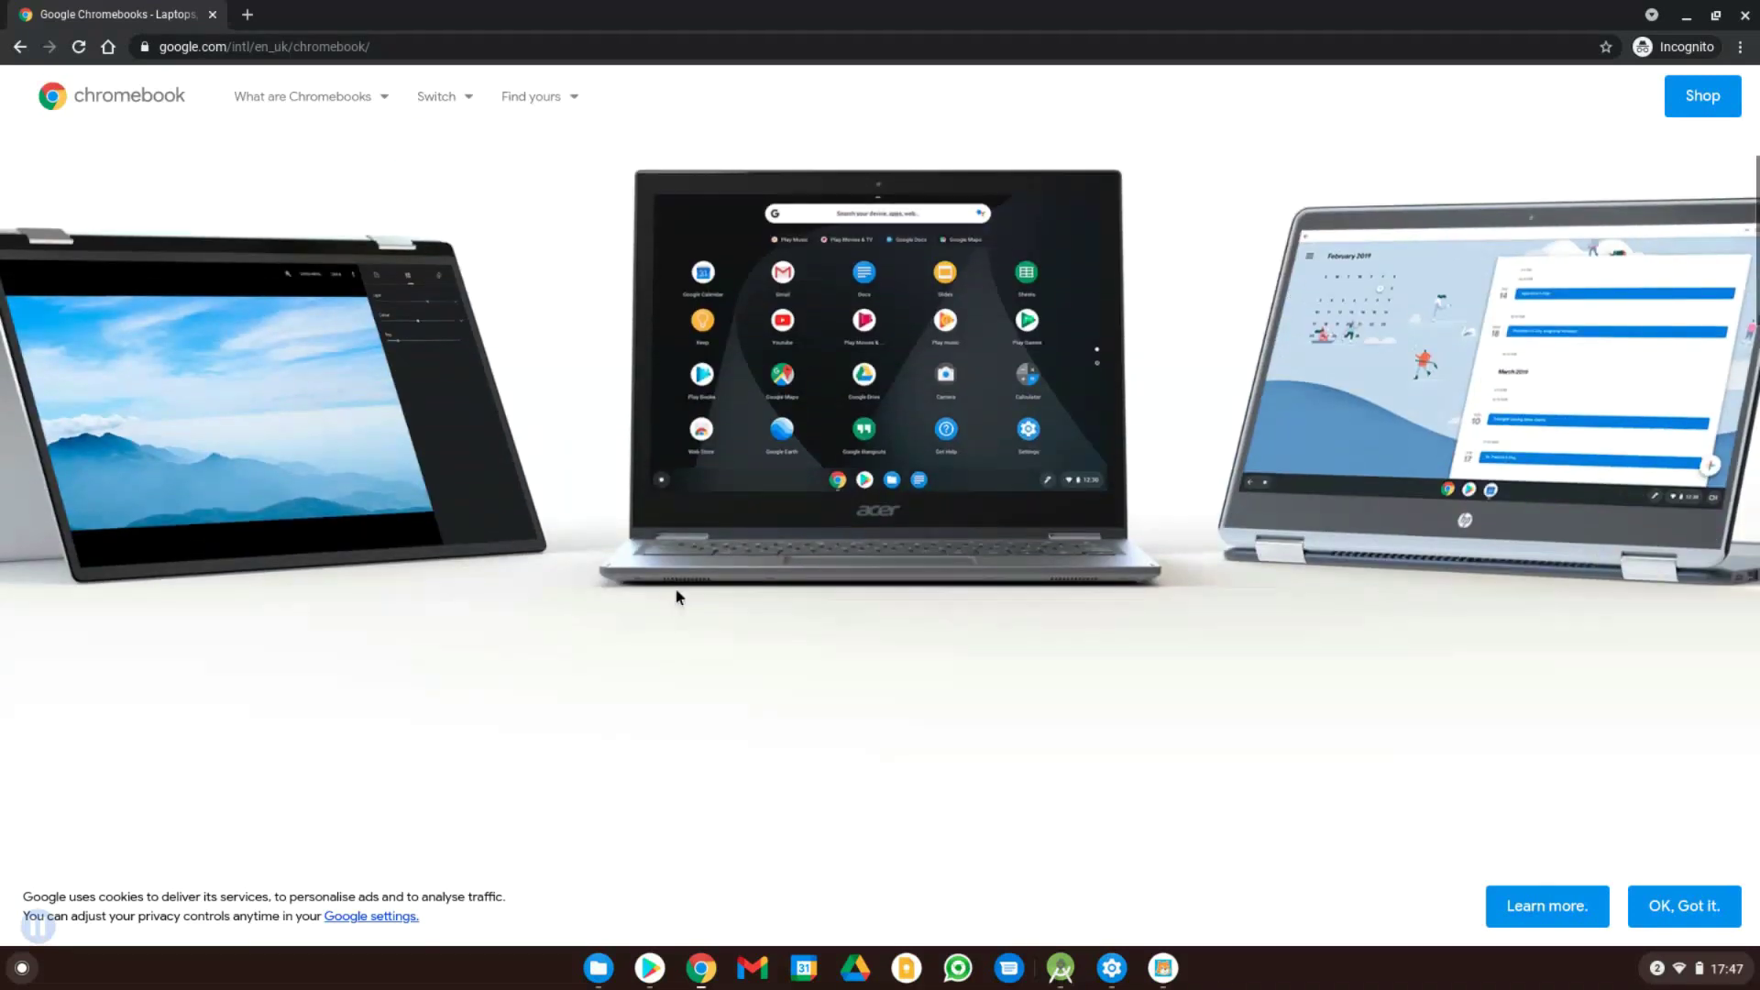
{"action": "scroll", "coordinate": [677, 597], "scroll_direction": "down", "scroll_amount": 15}
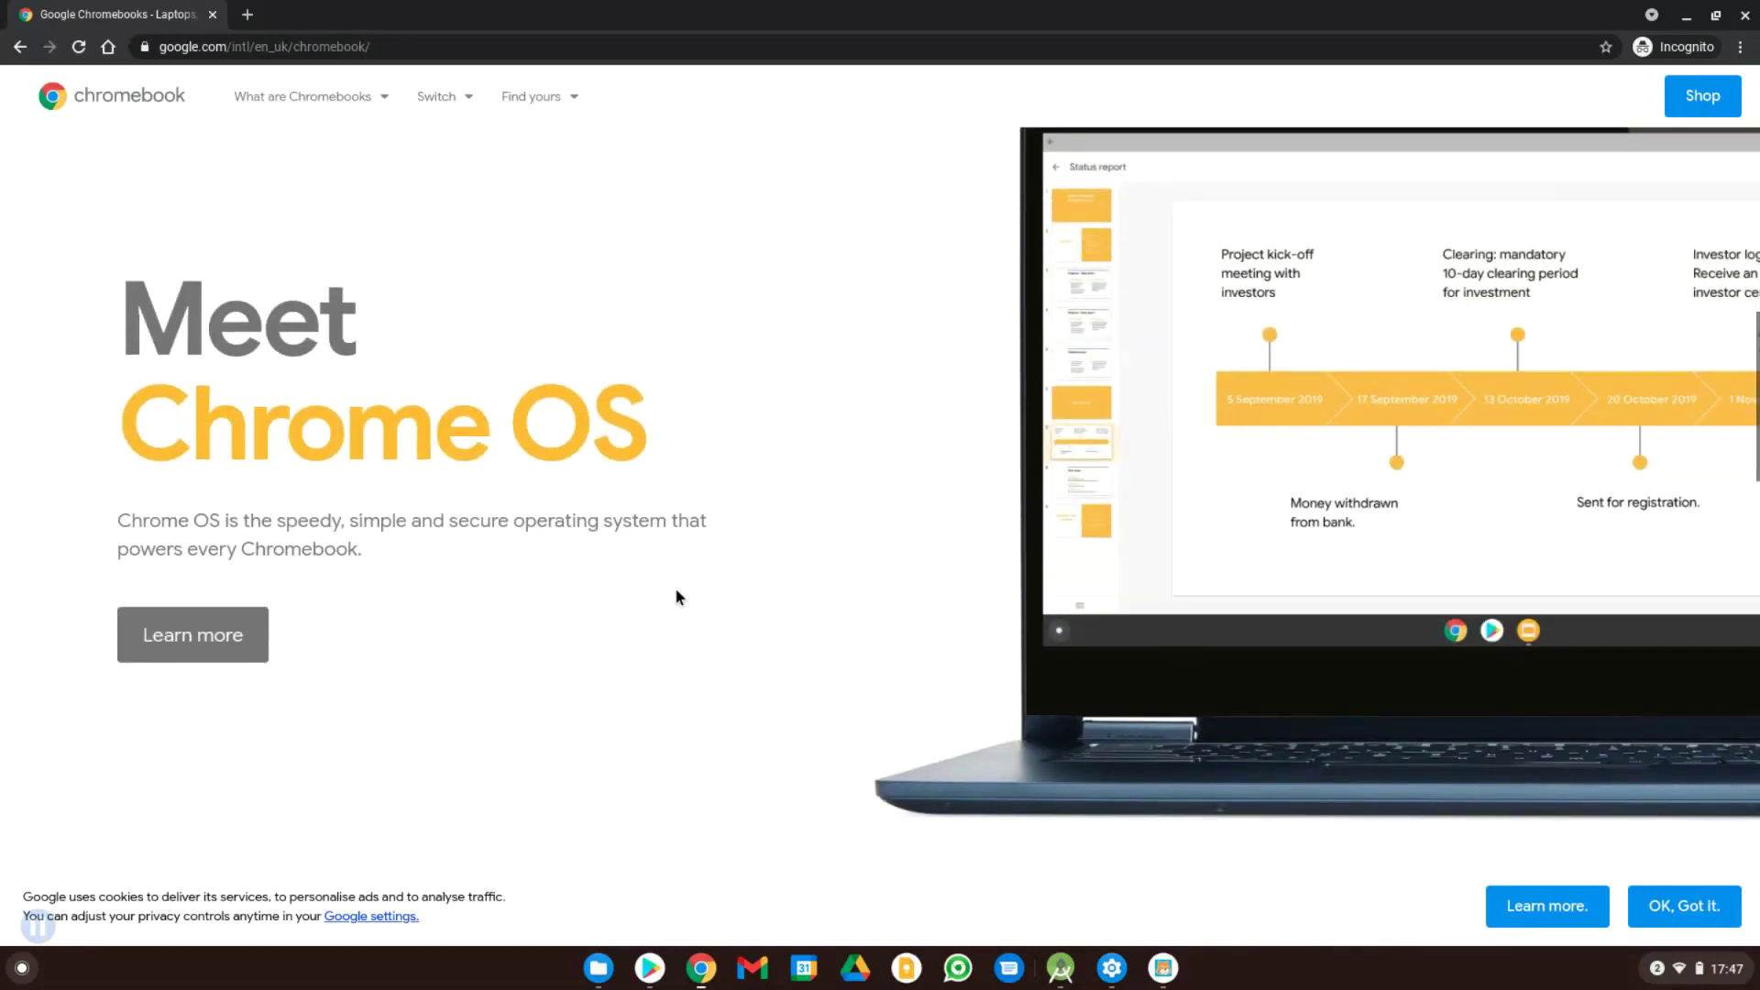
{"action": "scroll", "coordinate": [677, 592], "scroll_direction": "down", "scroll_amount": 10}
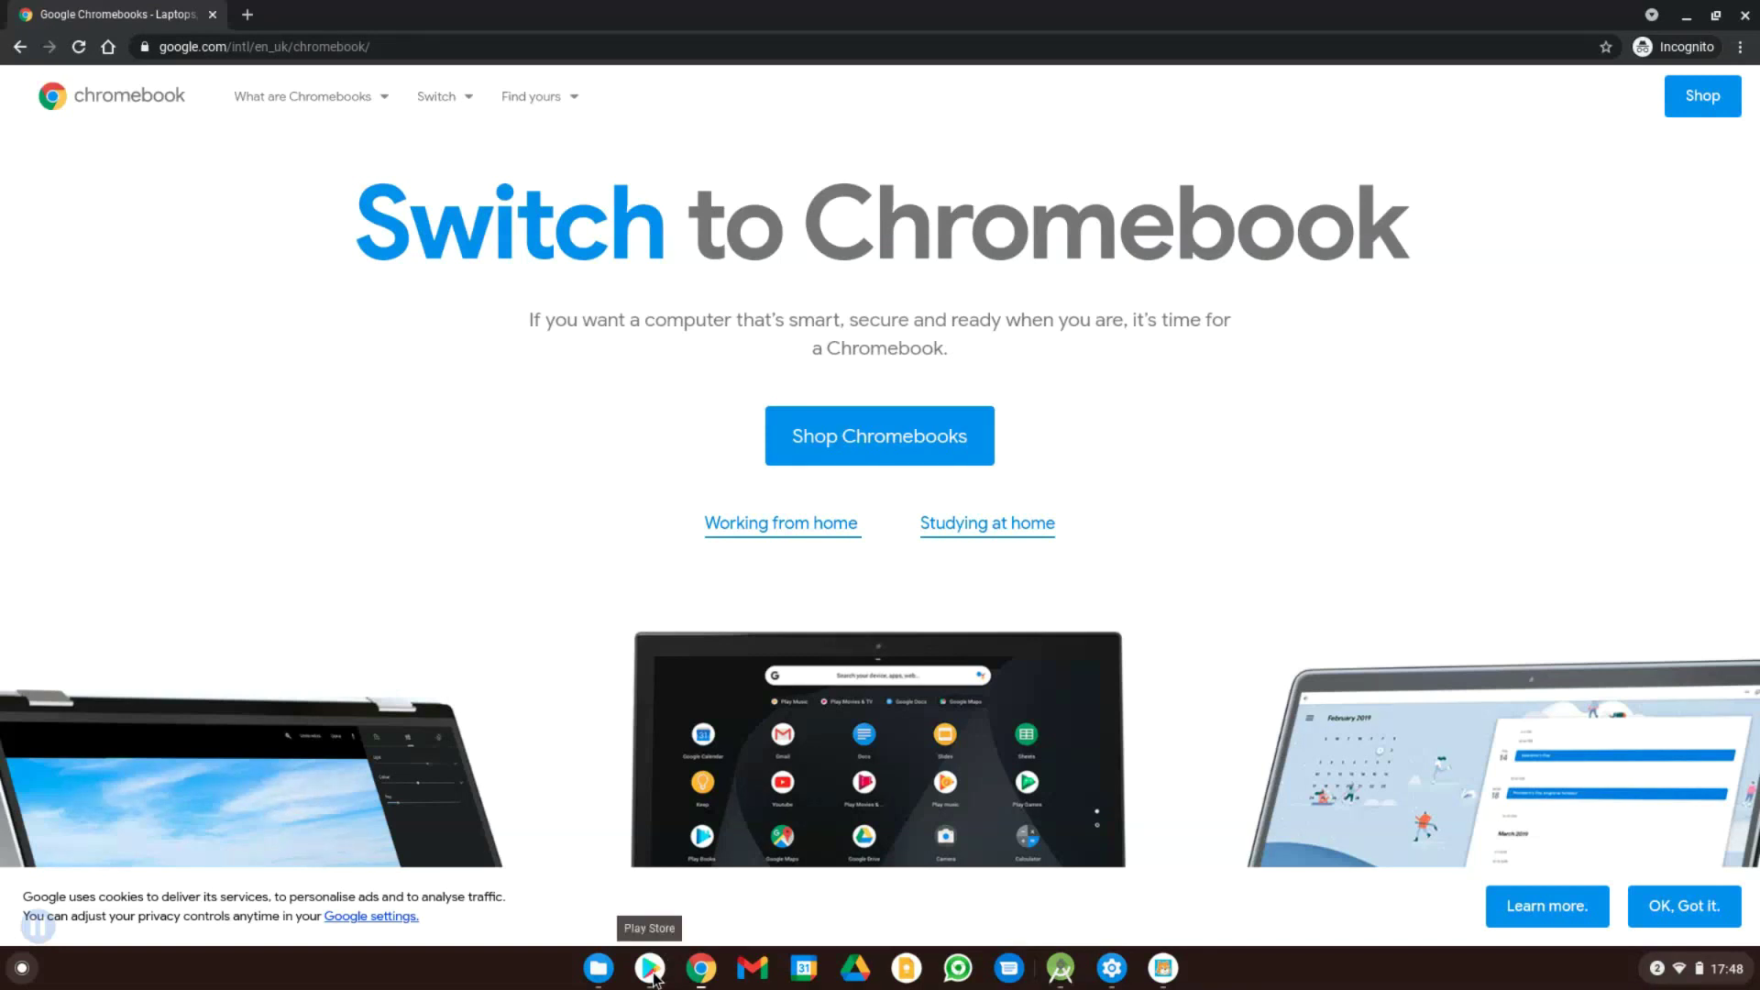
- In the Play Store, browse the IDE results and open the 'AIDE- IDE for Android Java C++' page
{"action": "left_click", "coordinate": [650, 968]}
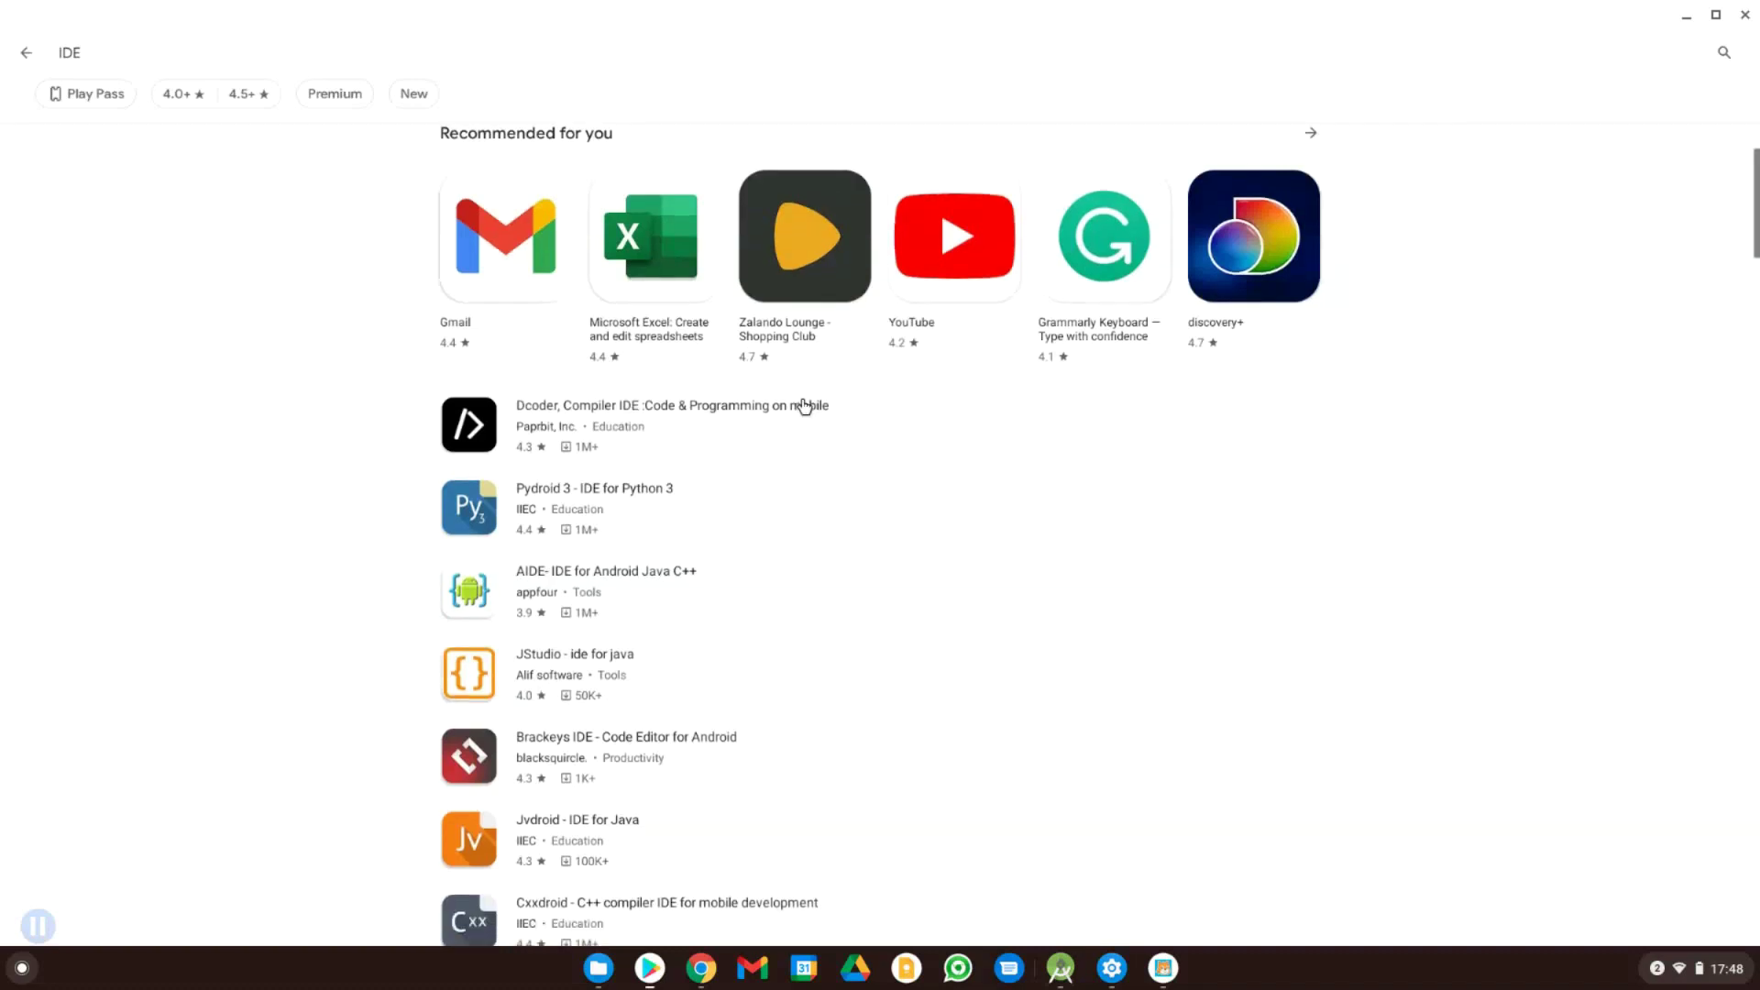
{"action": "scroll", "coordinate": [803, 406], "scroll_direction": "down", "scroll_amount": 1}
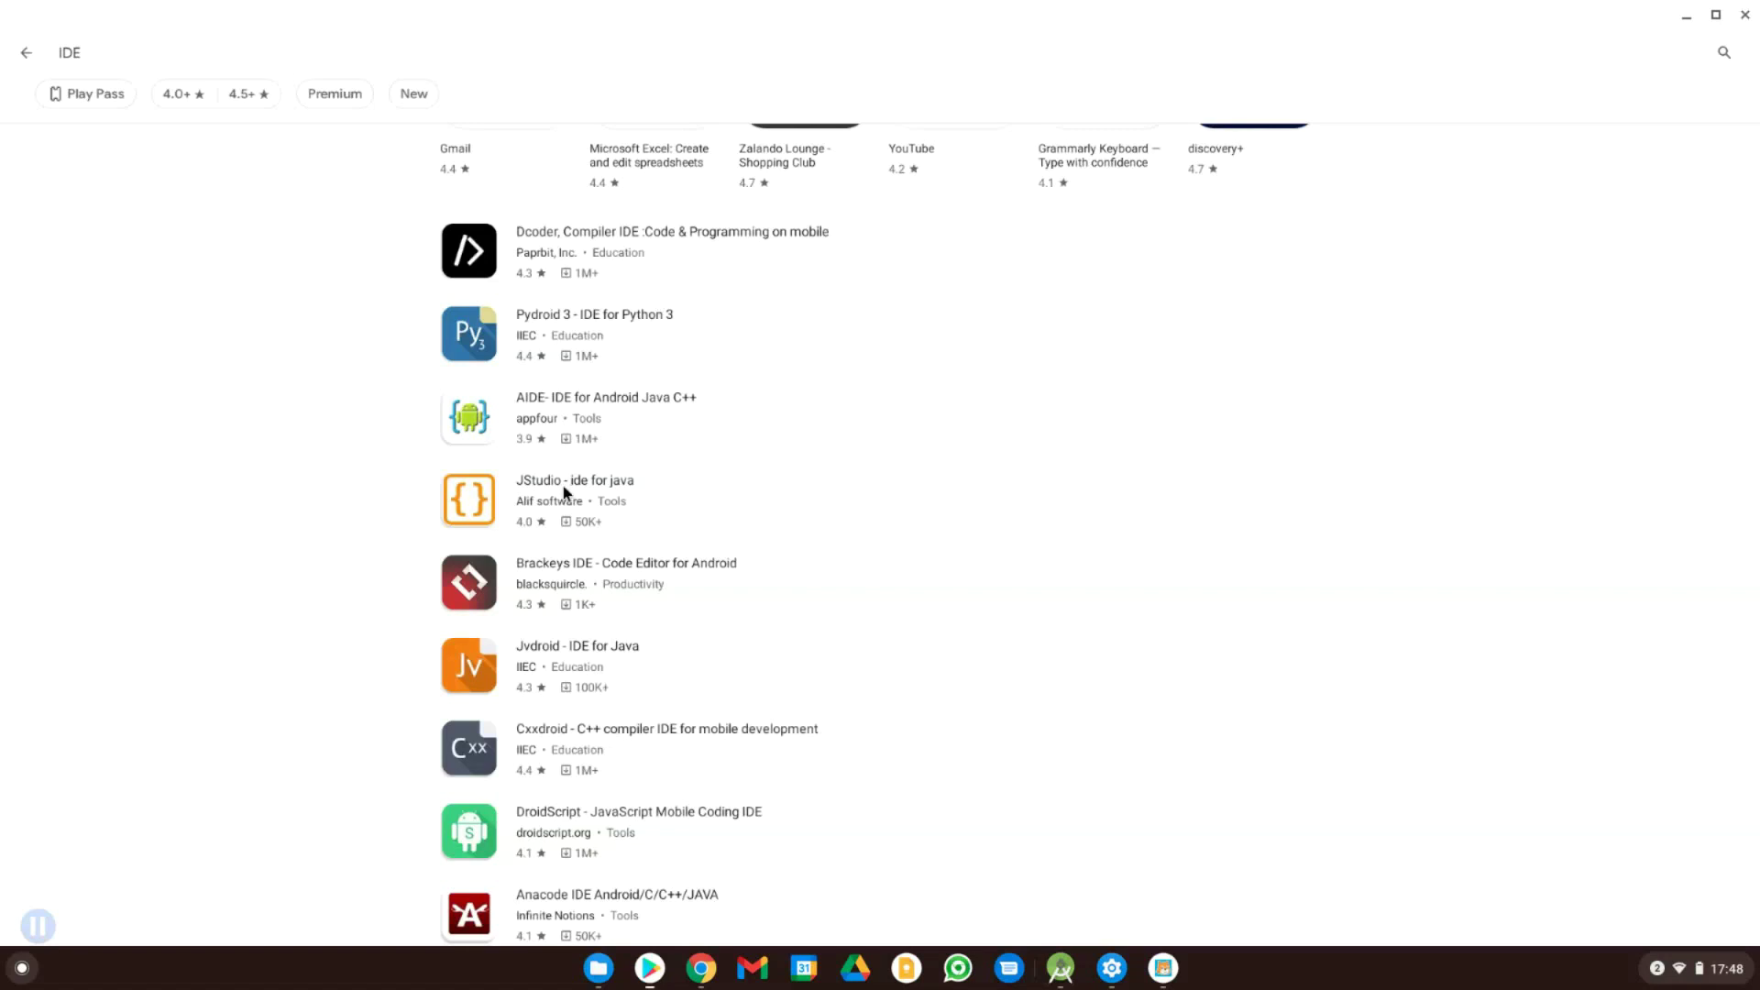
{"action": "left_click", "coordinate": [536, 418]}
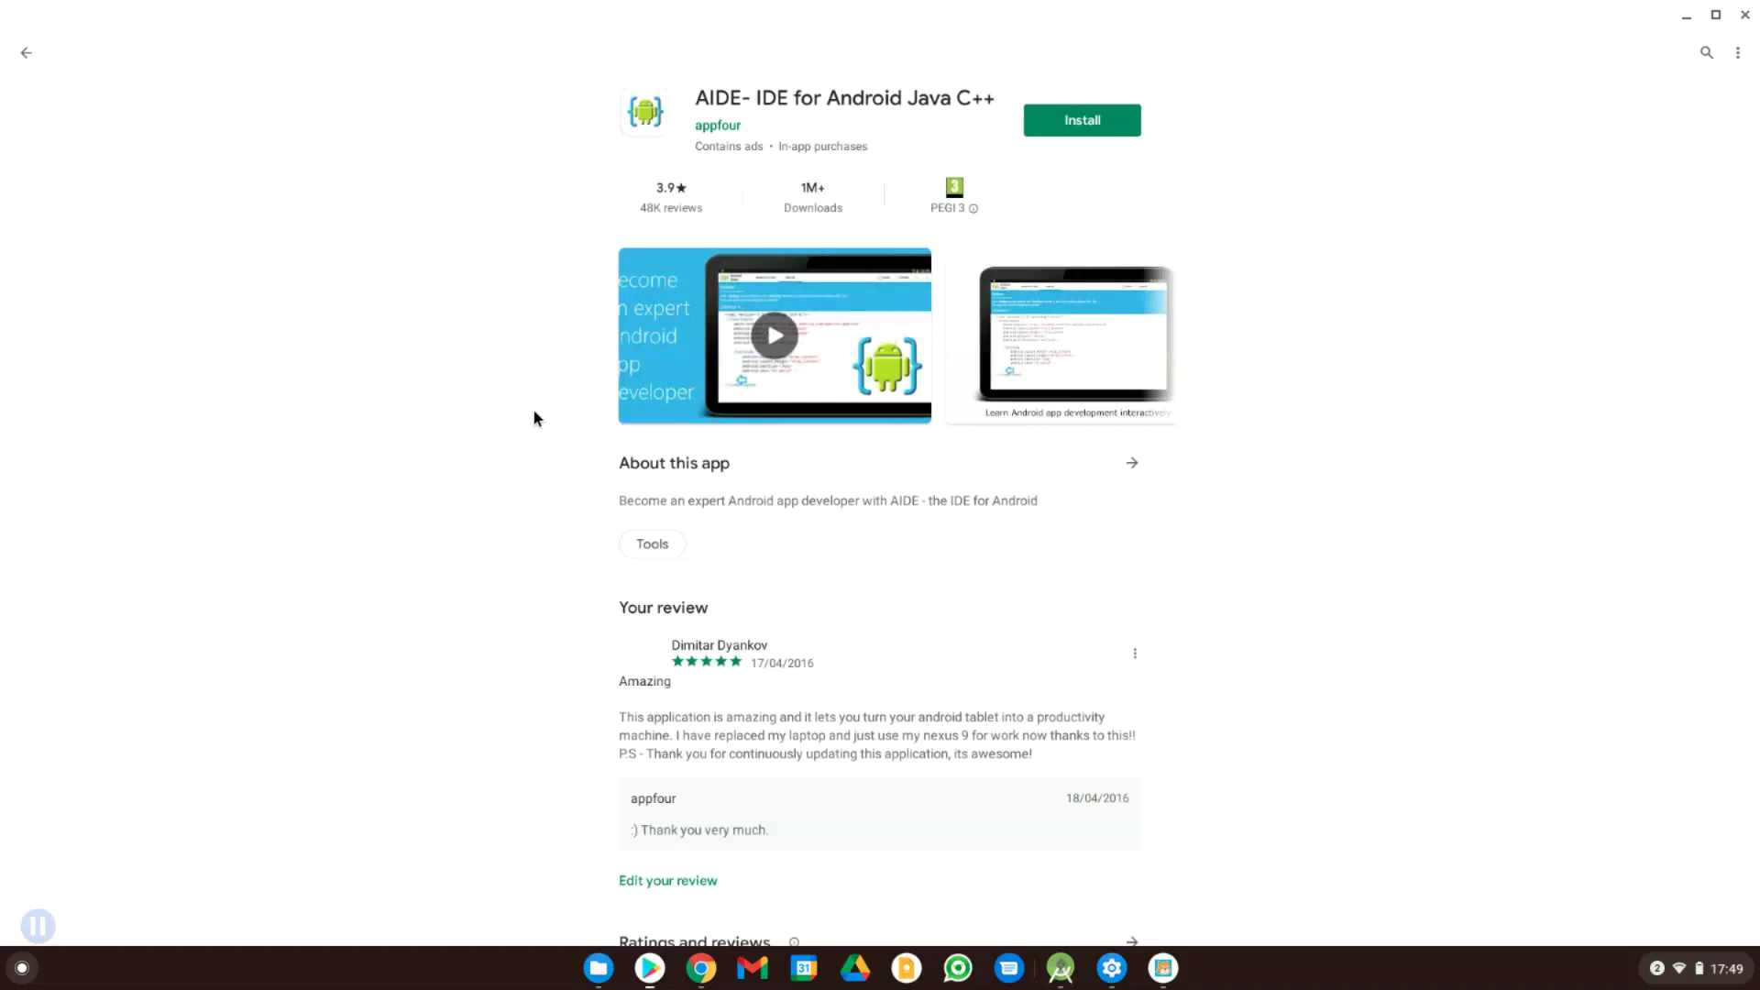
- Enlarge AIDE's screenshots, step through to 'Debug your Java code', then close the gallery
{"action": "scroll", "coordinate": [1045, 381], "scroll_direction": "right", "scroll_amount": 3}
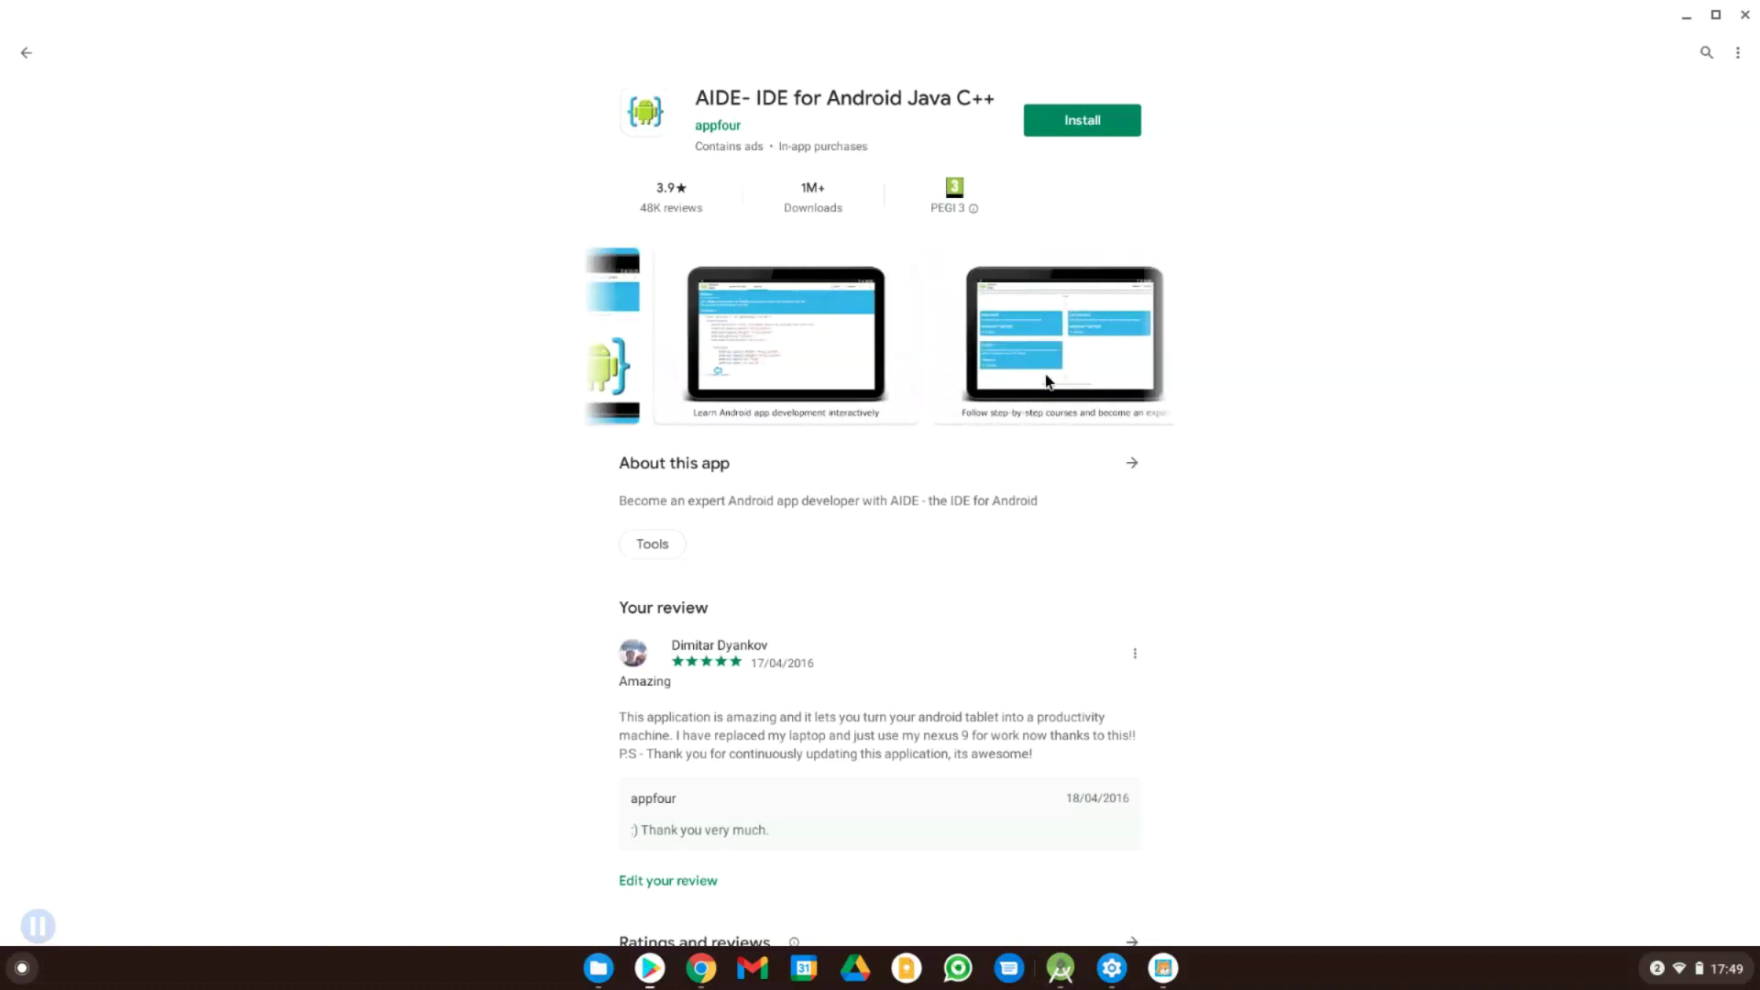
{"action": "left_click", "coordinate": [843, 367]}
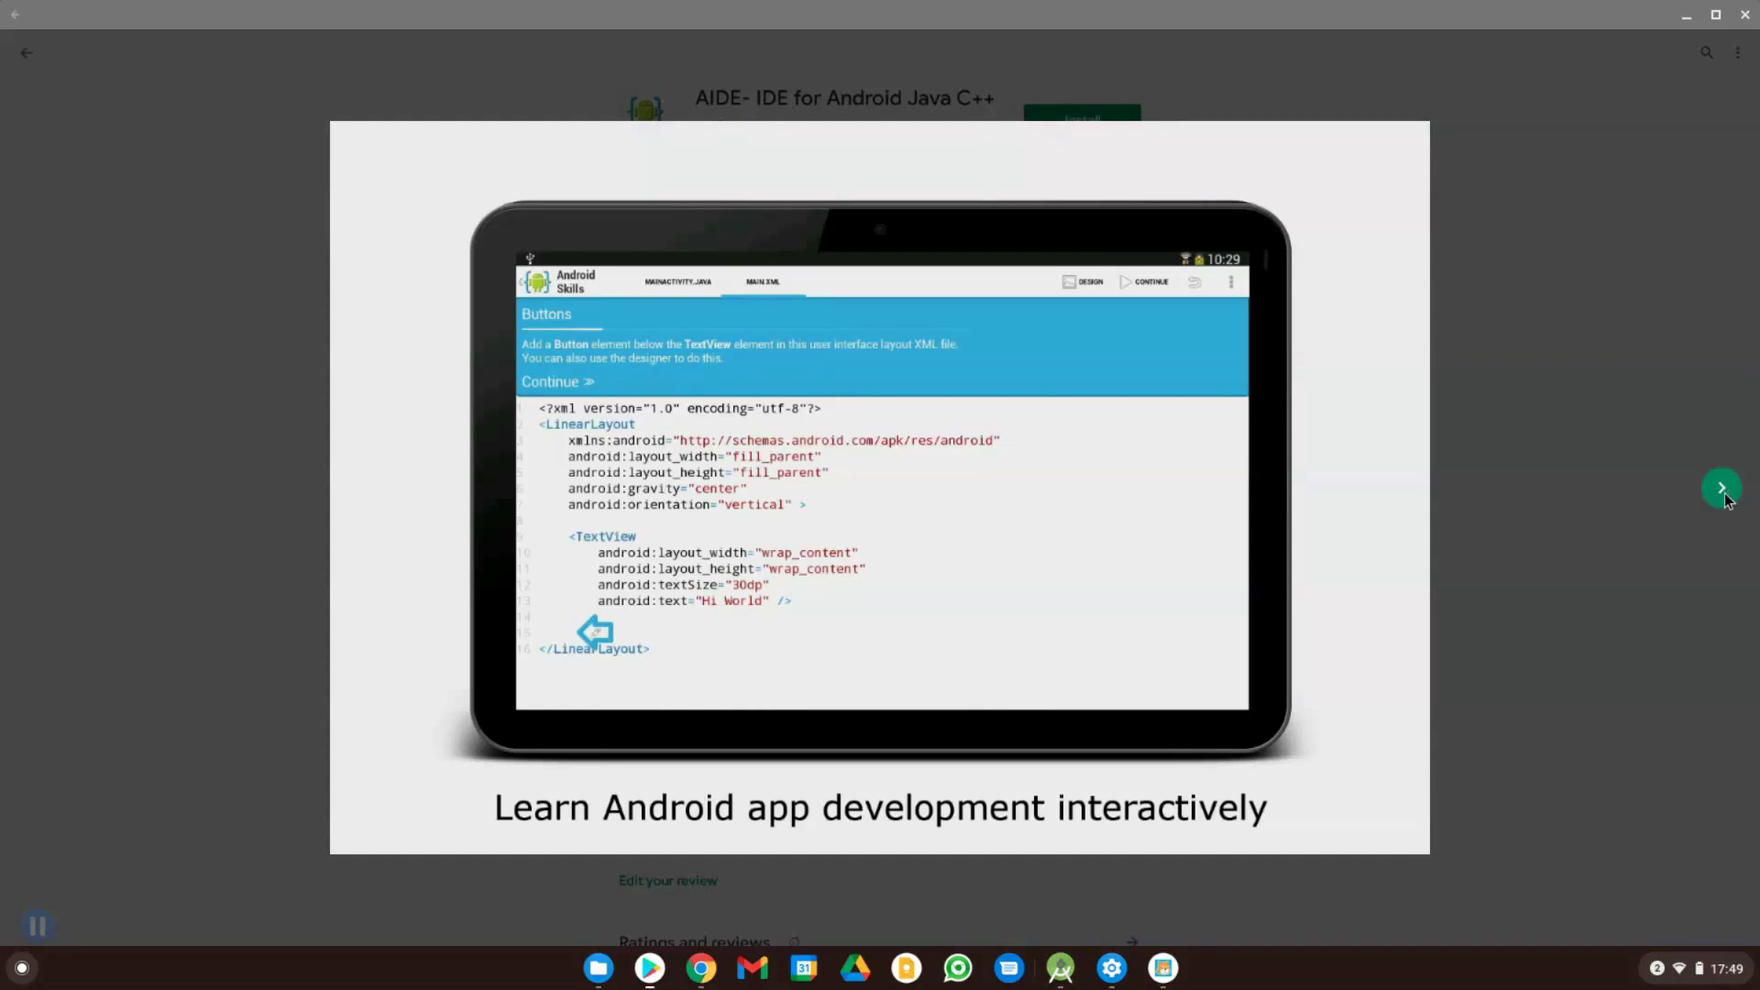
{"action": "left_click", "coordinate": [1722, 489]}
{"action": "left_click", "coordinate": [1724, 495]}
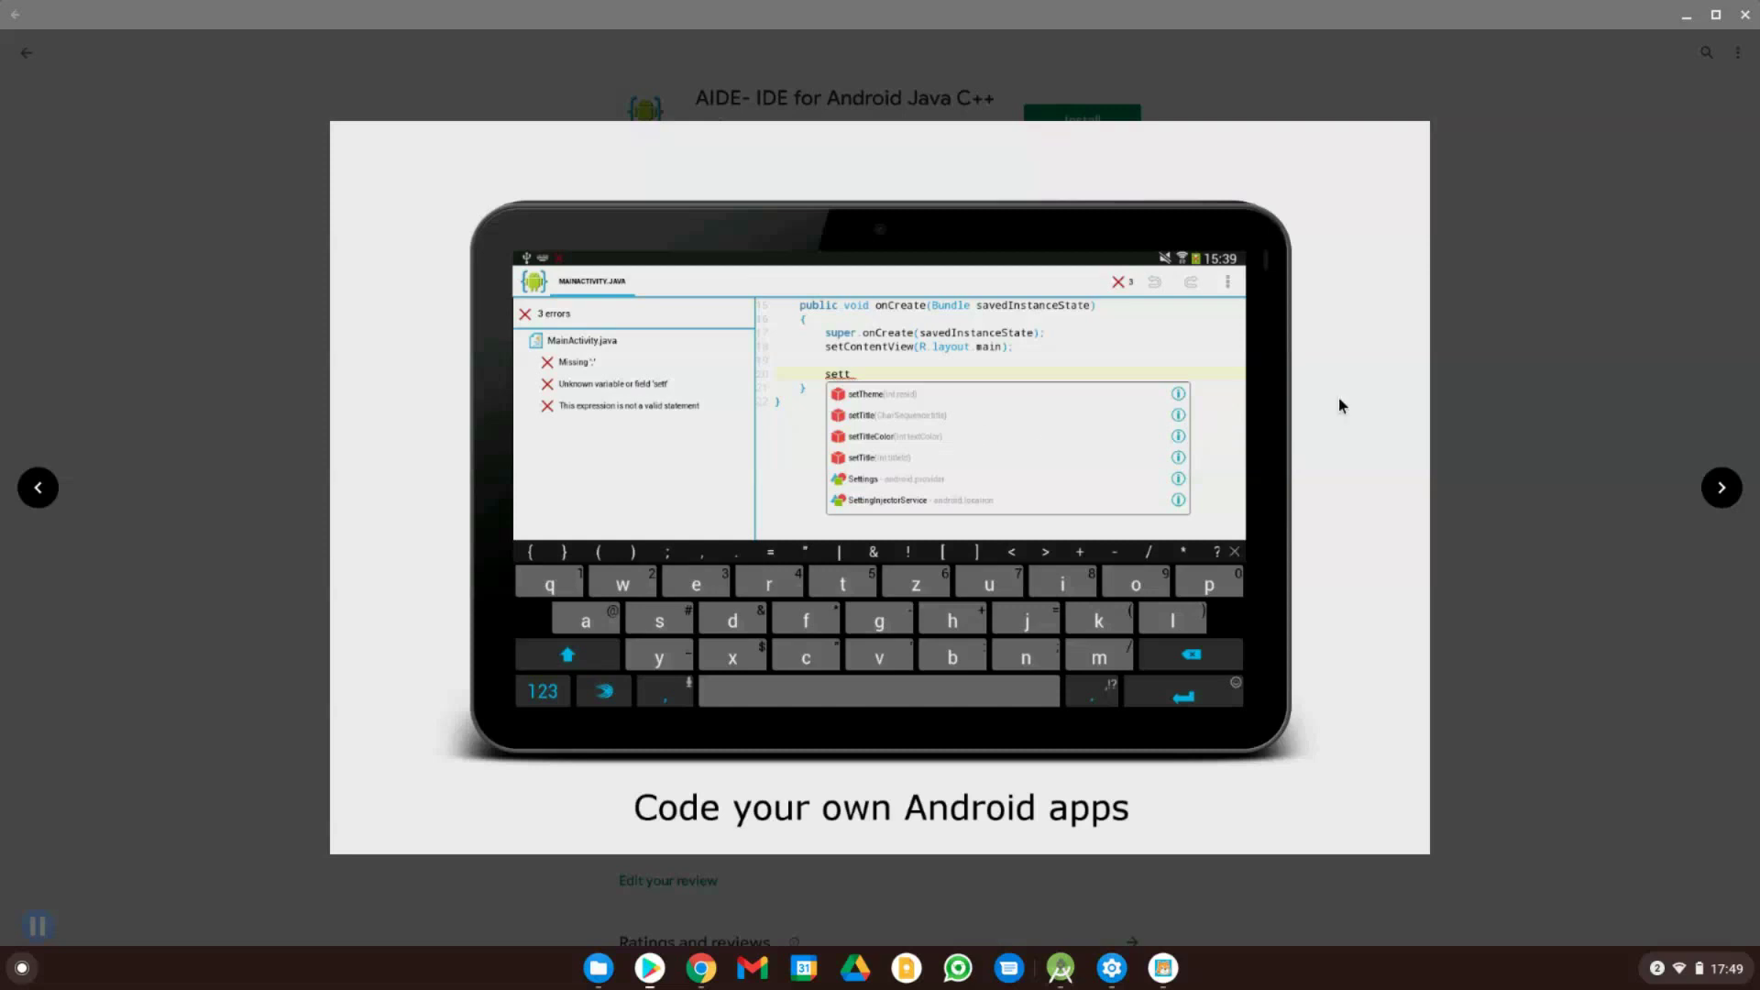
{"action": "left_click", "coordinate": [1712, 507]}
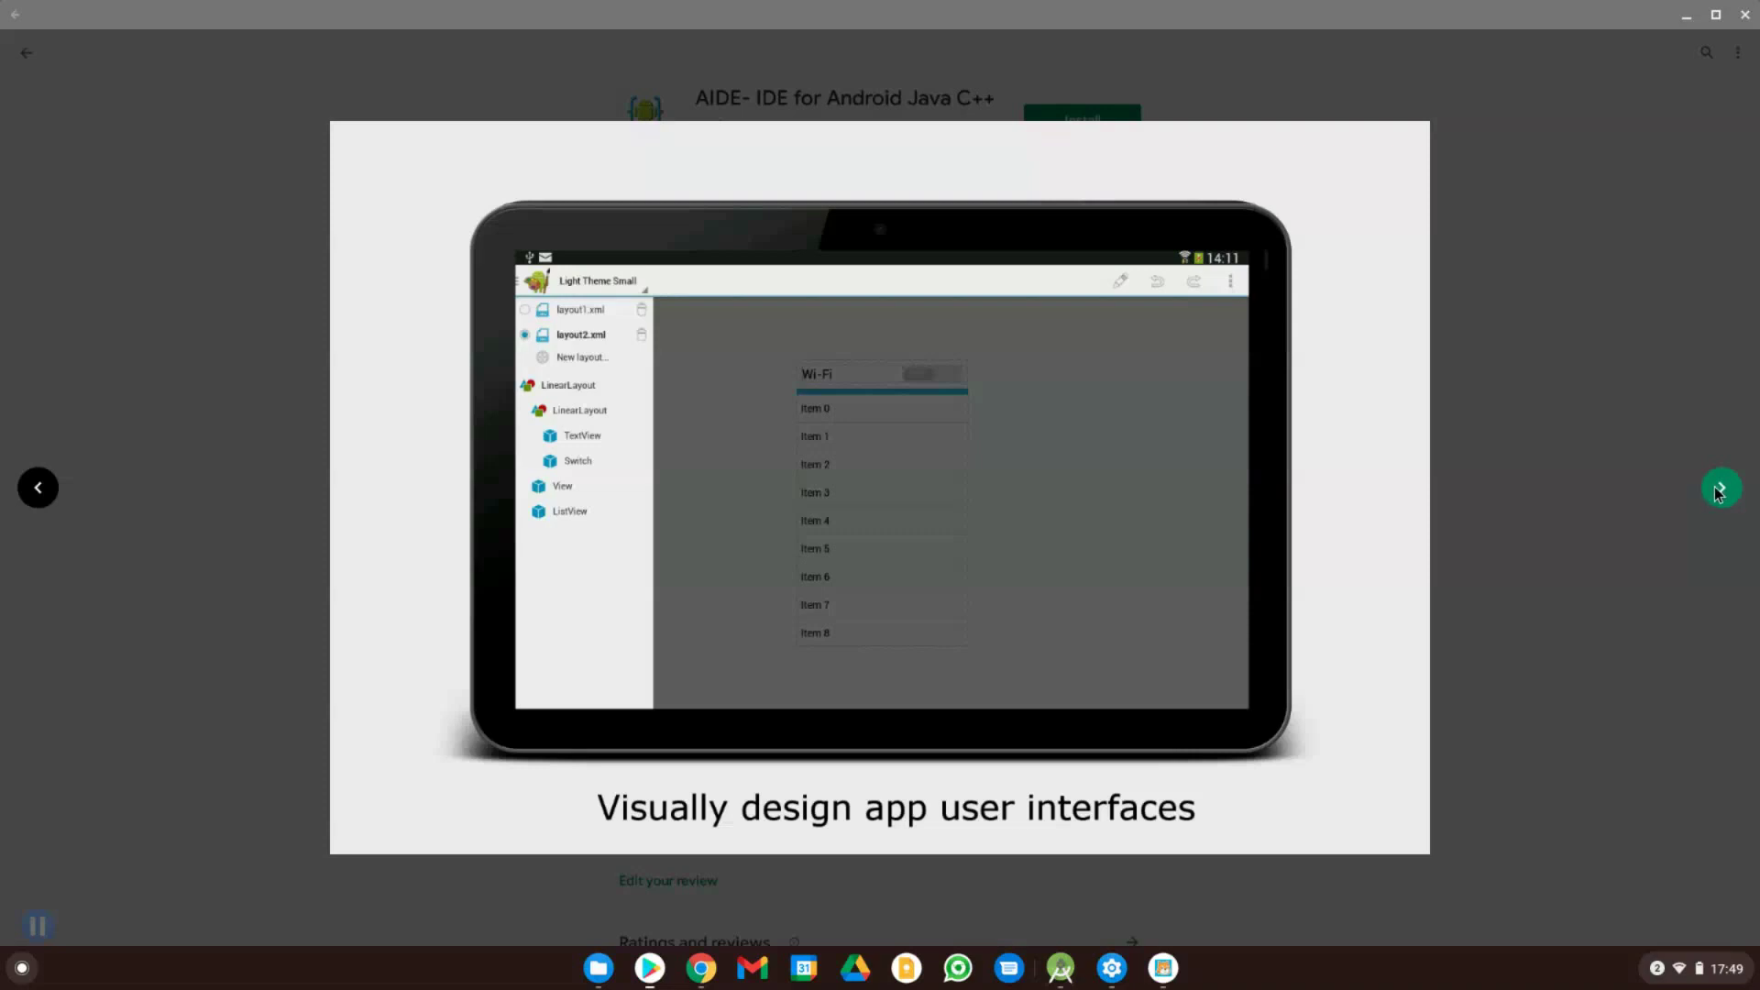
{"action": "left_click", "coordinate": [1720, 492]}
{"action": "left_click", "coordinate": [1720, 491]}
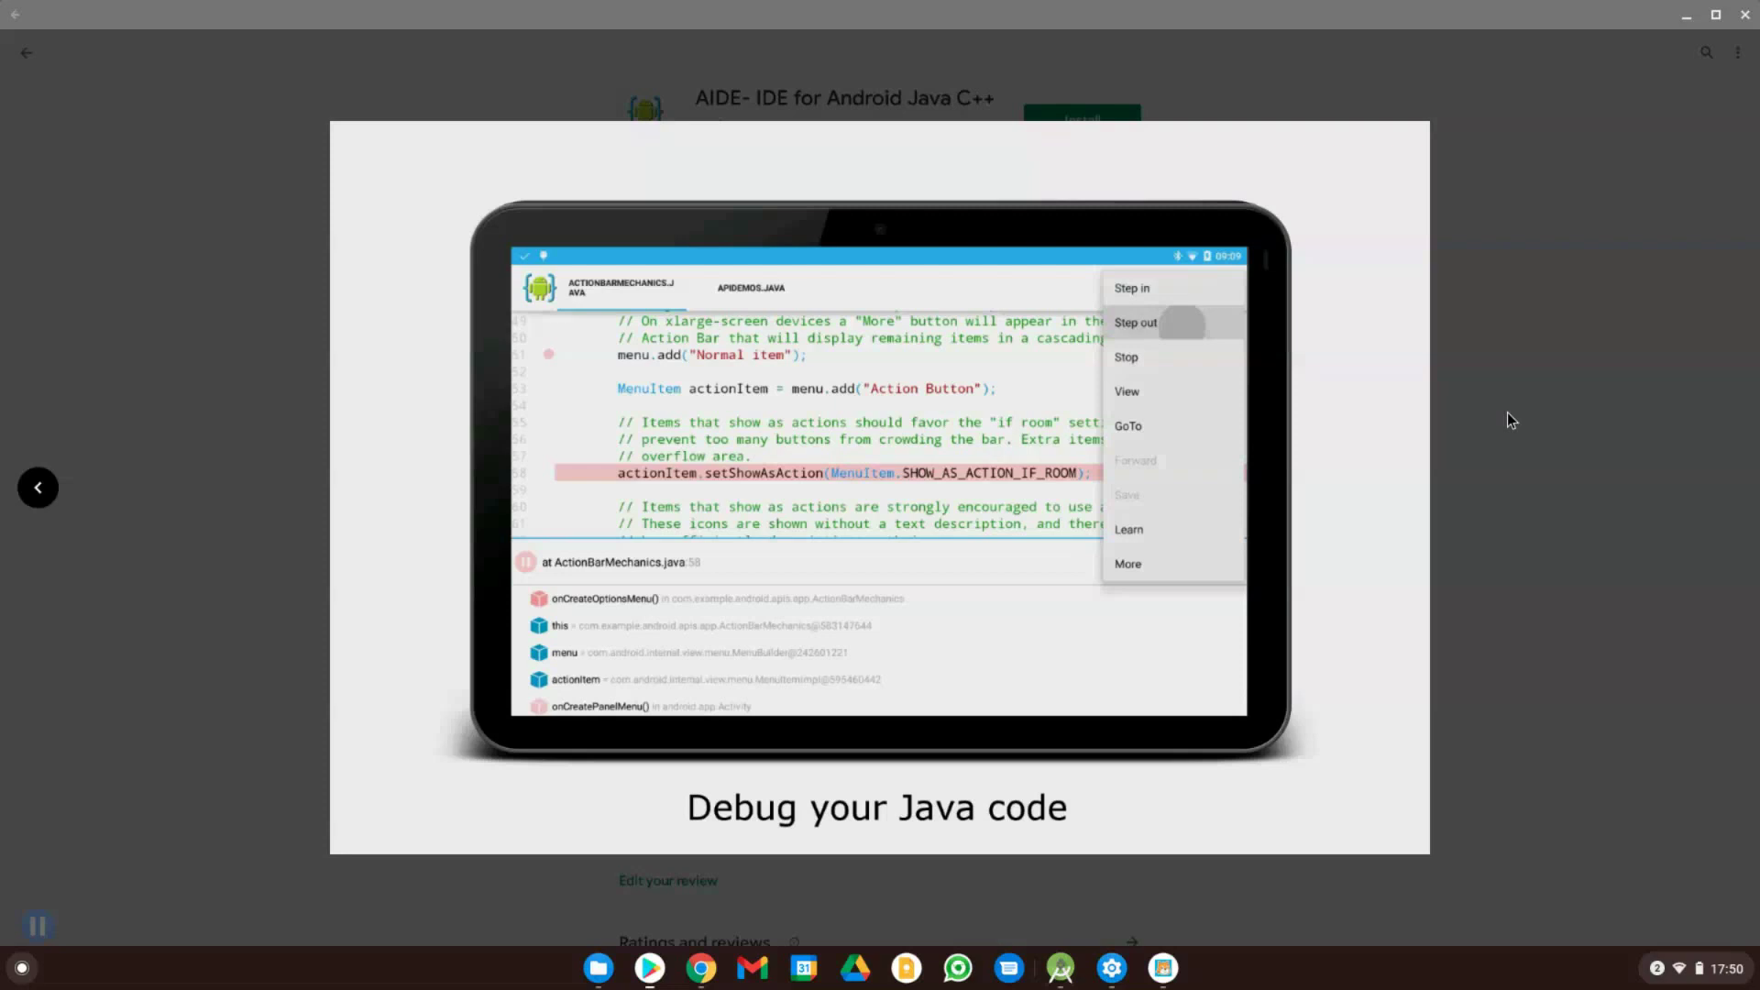
{"action": "left_click", "coordinate": [1458, 356]}
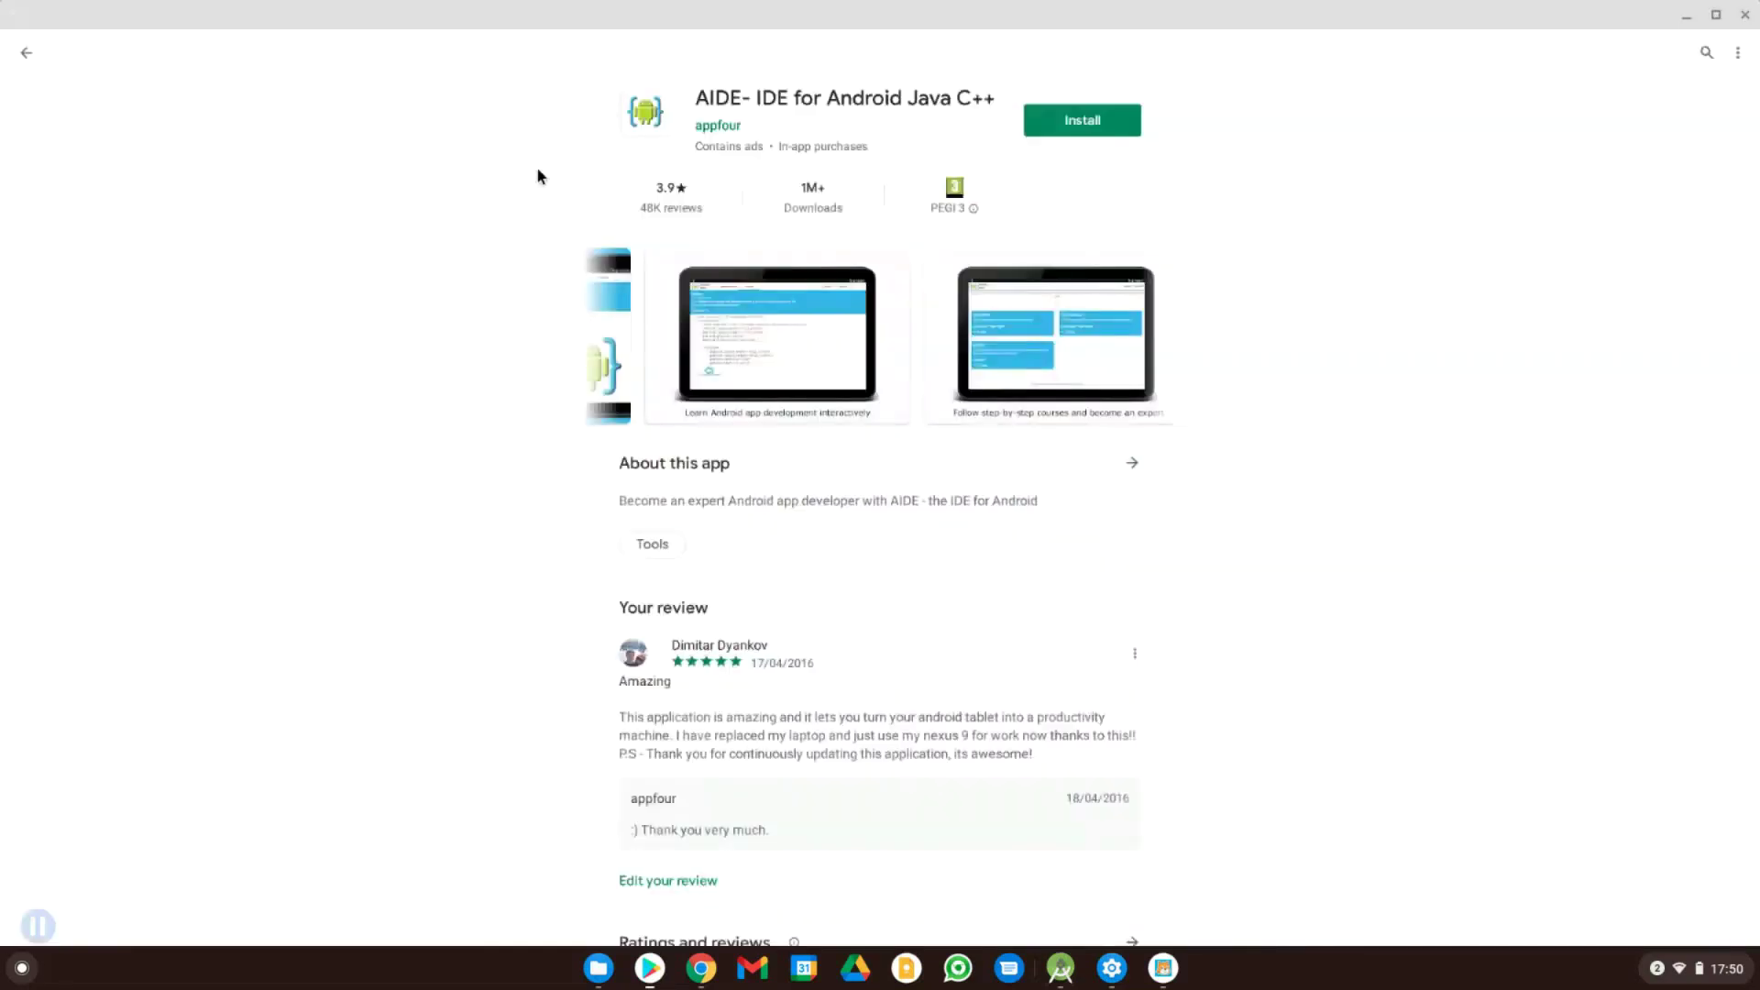
- Go back to the IDE results and search the store for 'scratch'
{"action": "left_click", "coordinate": [23, 65]}
{"action": "scroll", "coordinate": [491, 377], "scroll_direction": "down", "scroll_amount": 2}
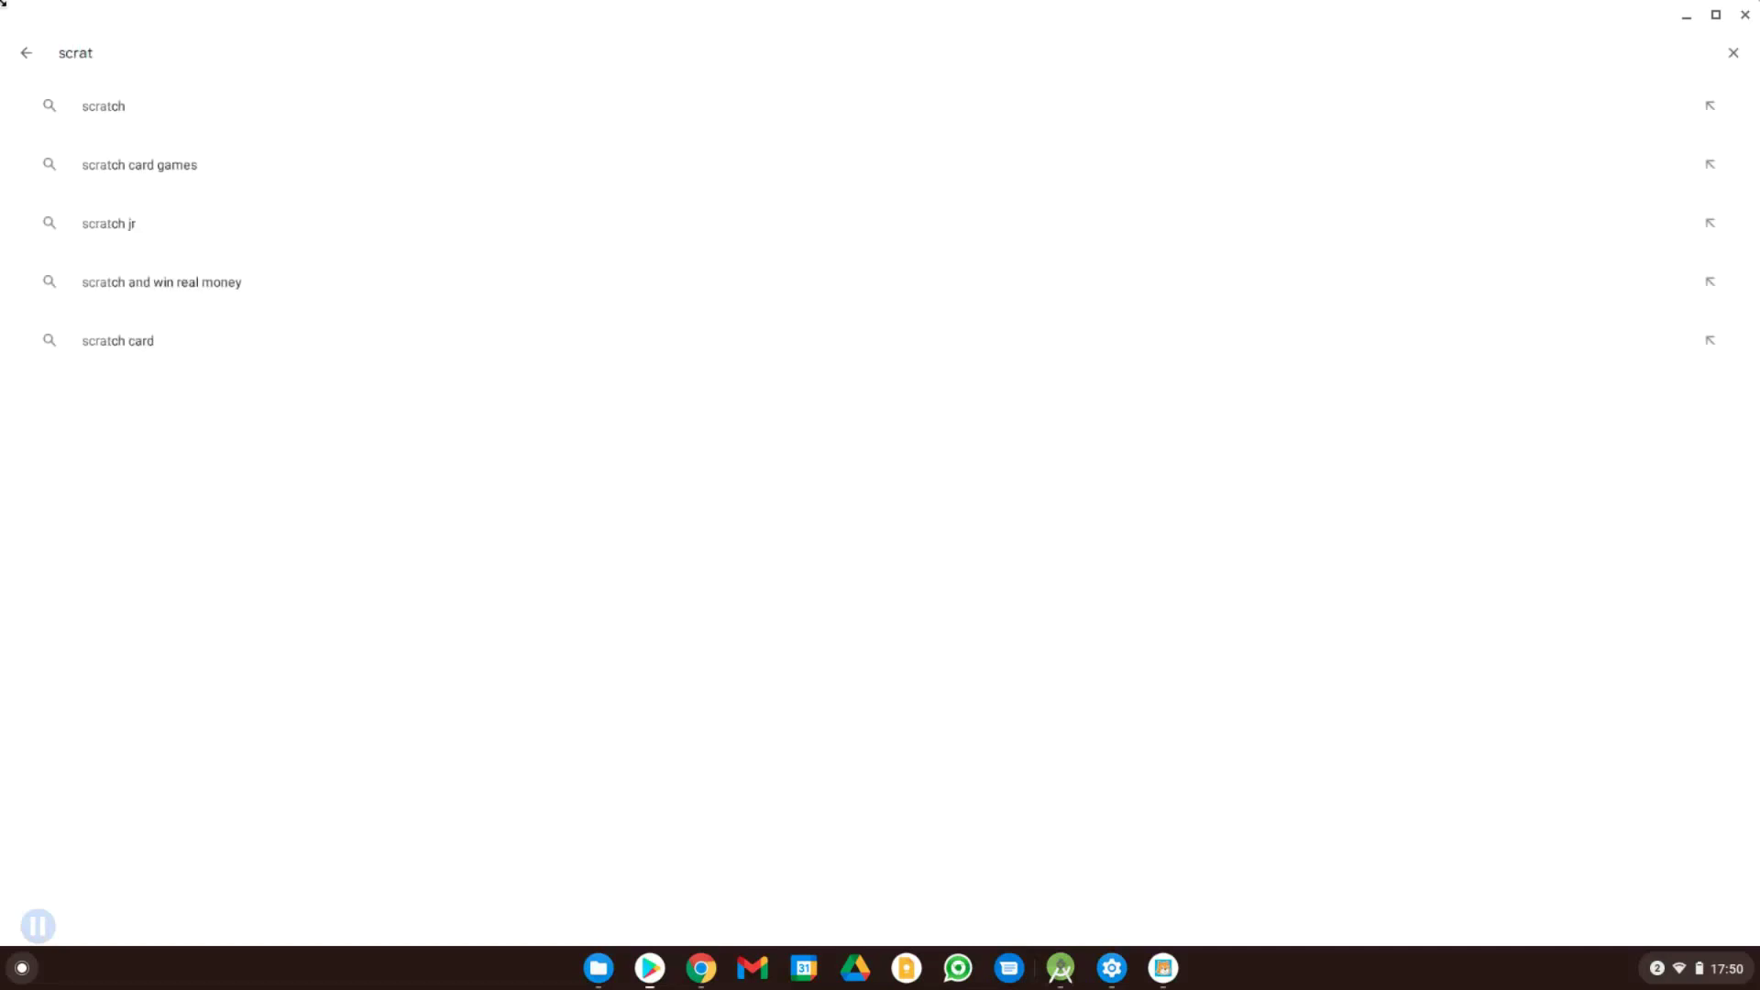
{"action": "left_click", "coordinate": [118, 115]}
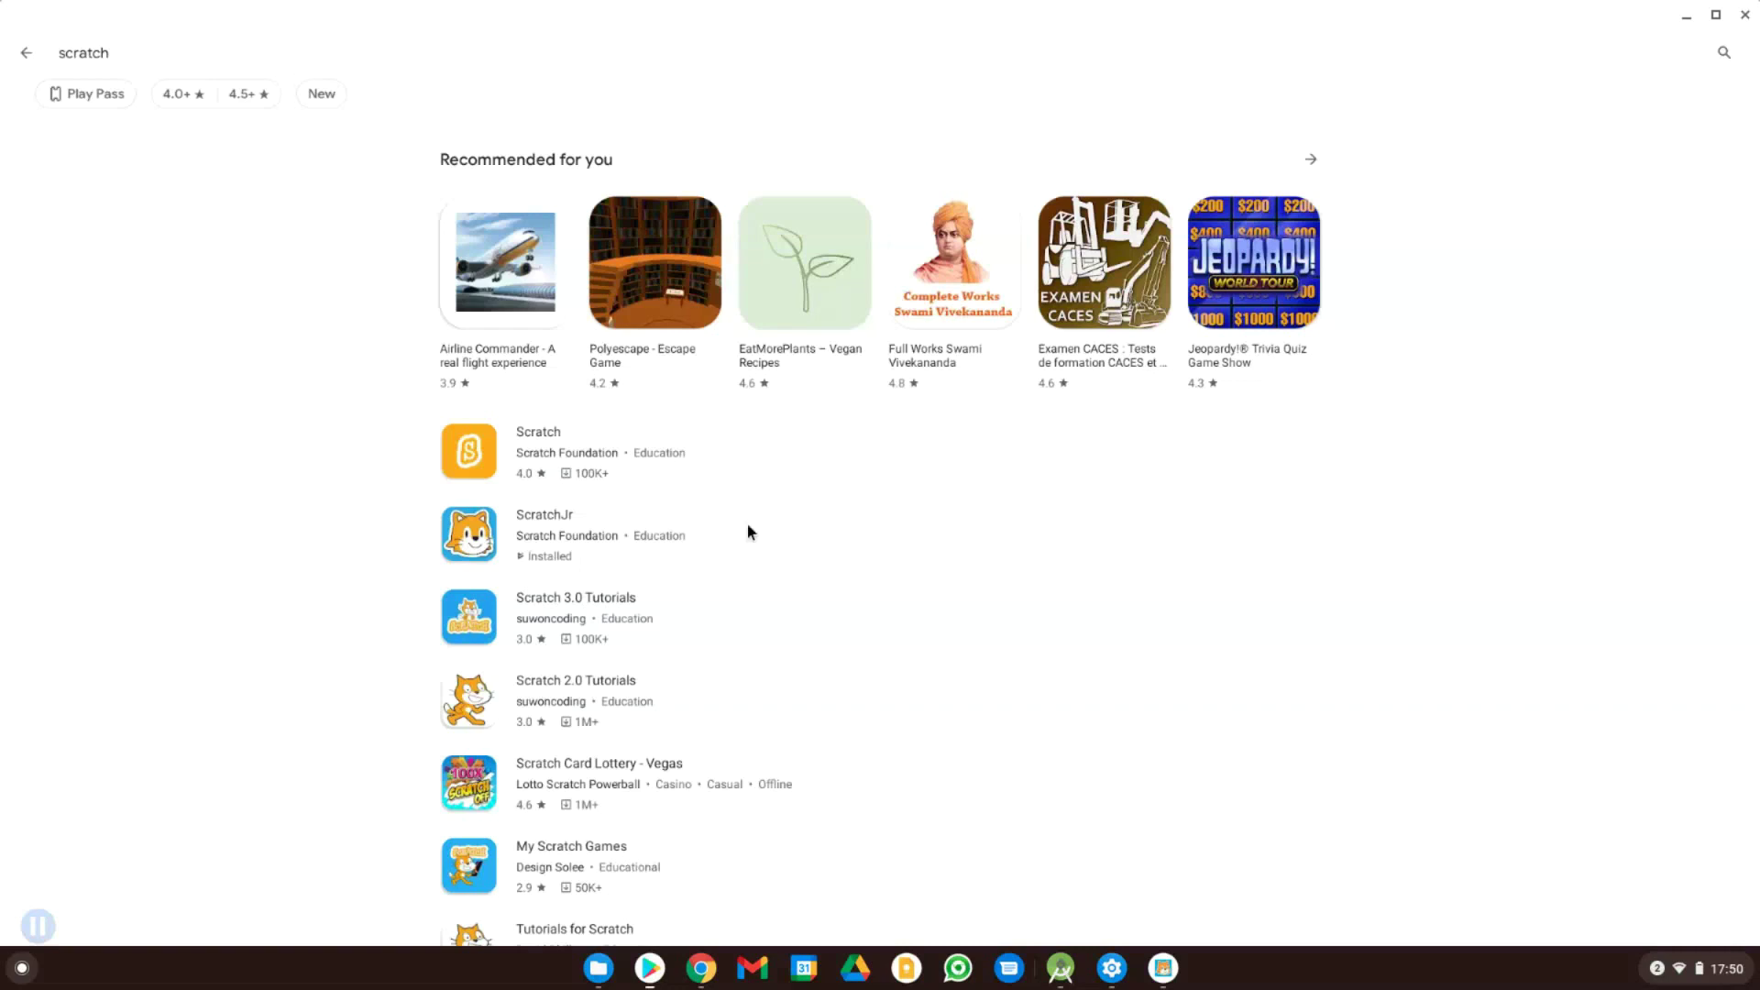
- Open ScratchJr's details page and enlarge its second screenshot, the beach project
{"action": "left_click", "coordinate": [505, 535]}
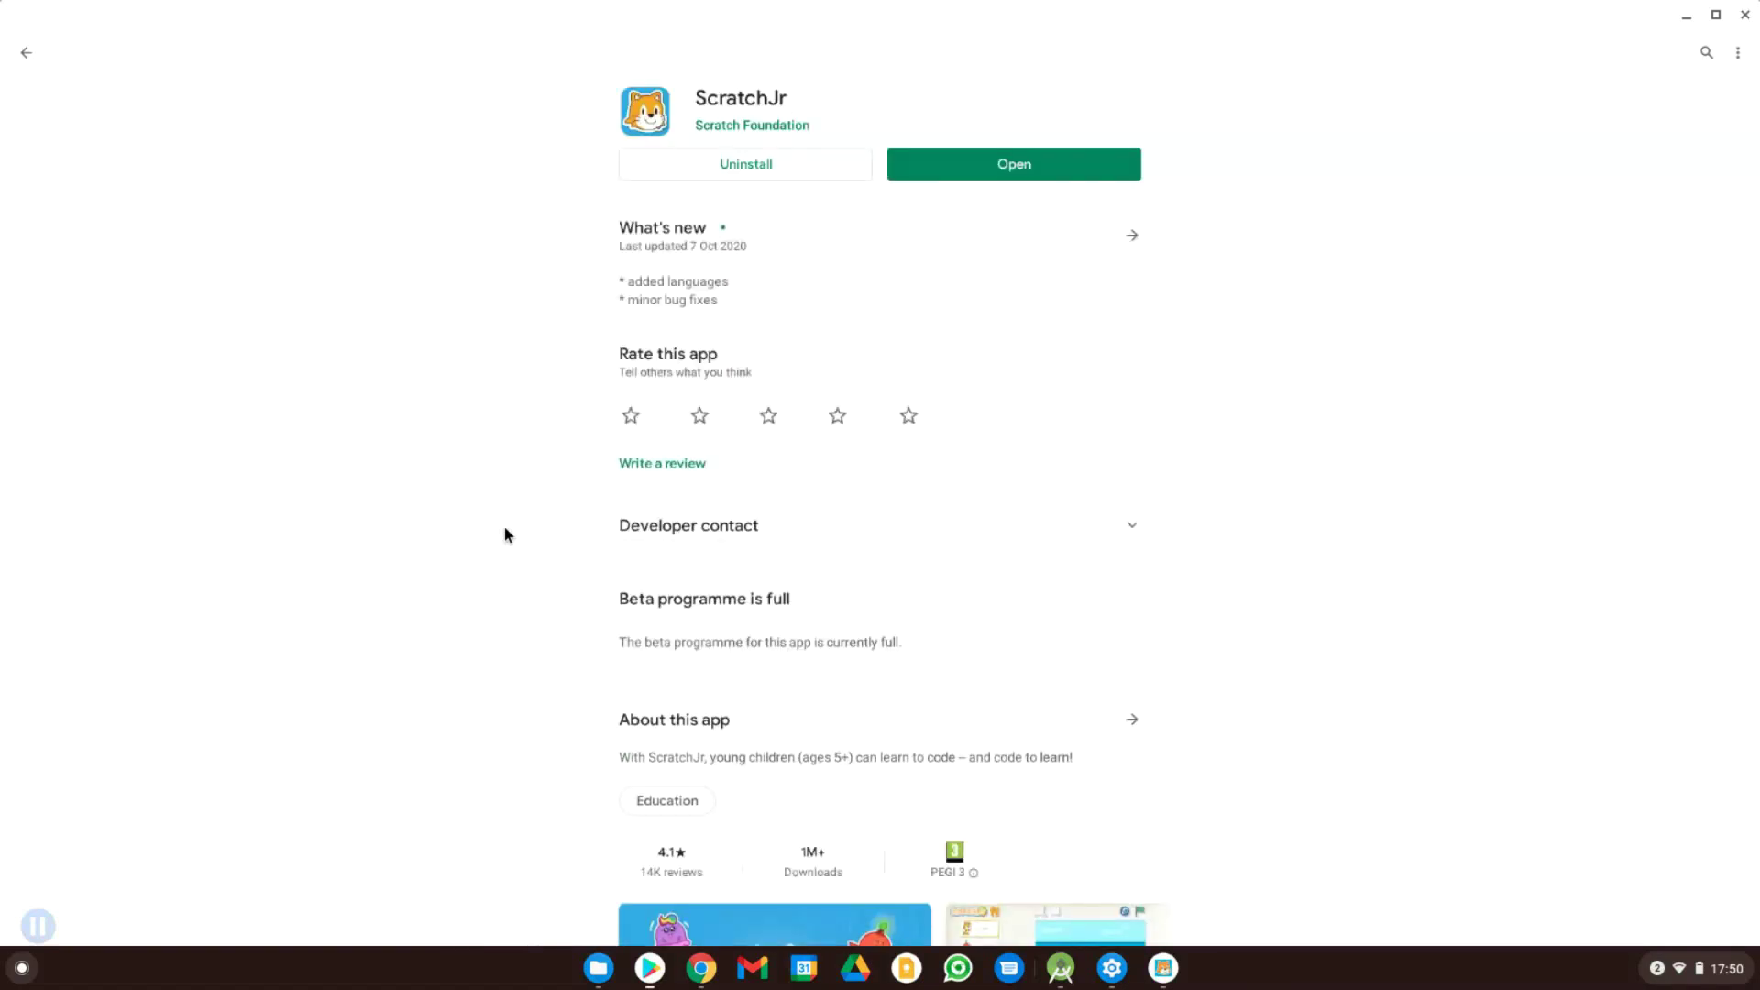
{"action": "scroll", "coordinate": [849, 617], "scroll_direction": "down", "scroll_amount": 3}
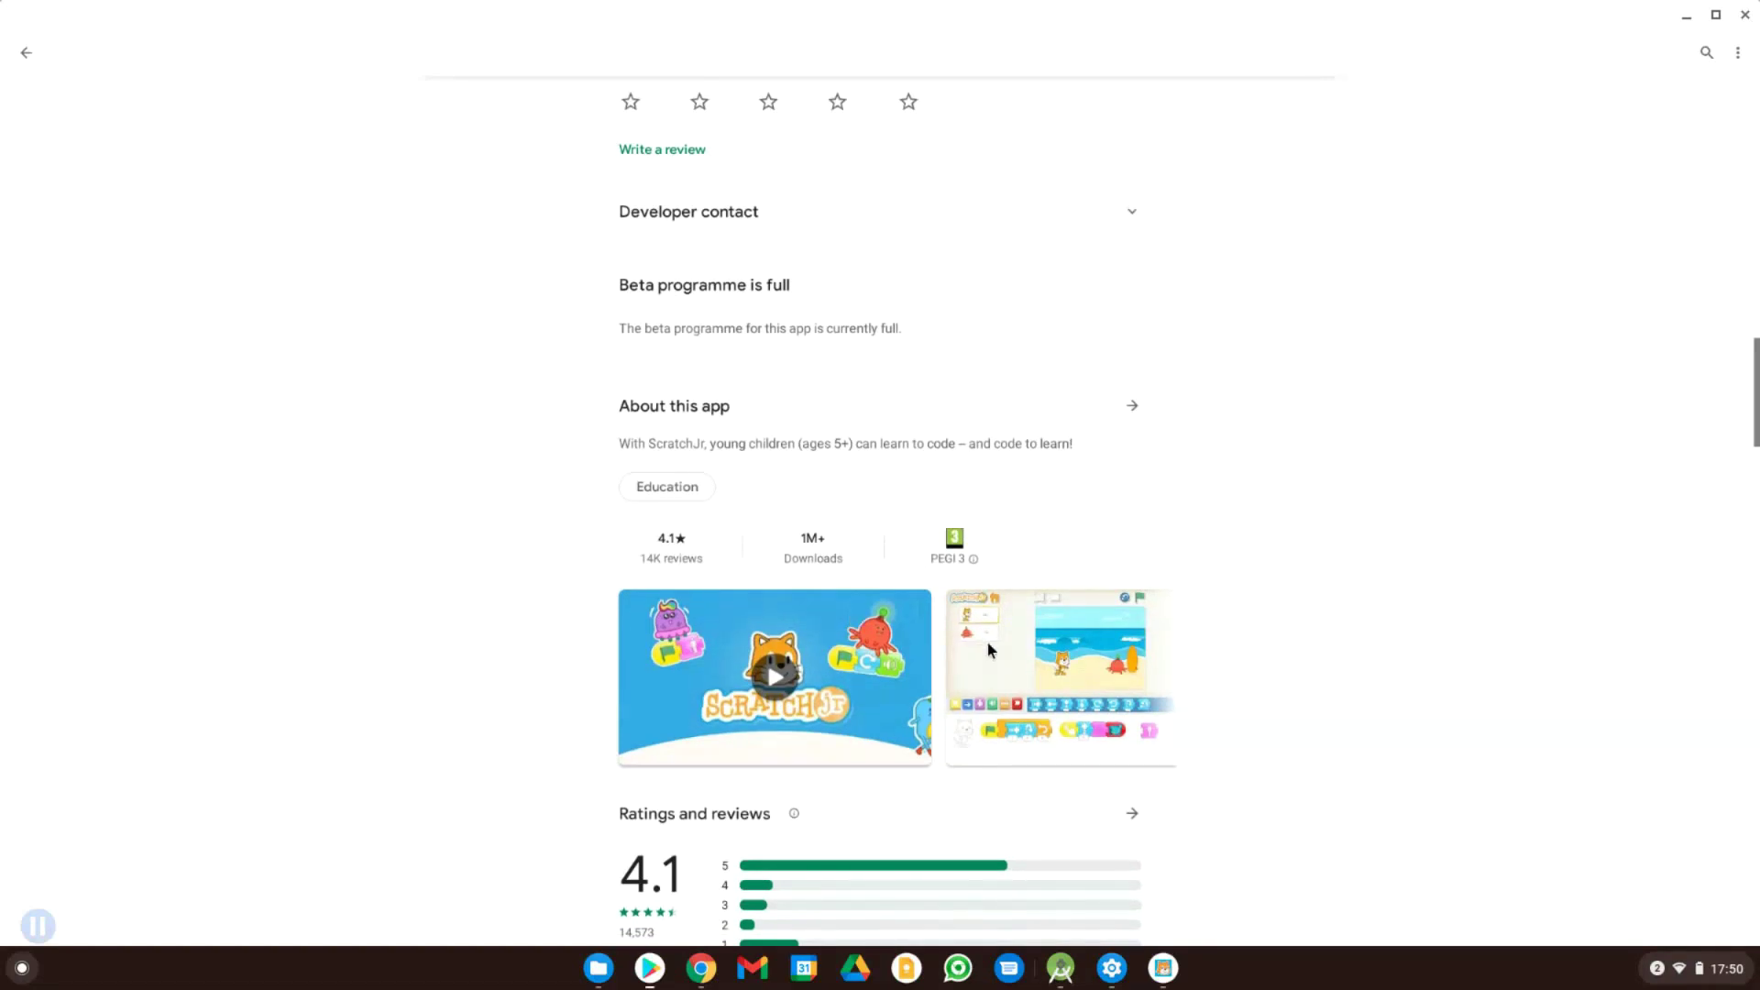
{"action": "scroll", "coordinate": [989, 650], "scroll_direction": "right", "scroll_amount": 3}
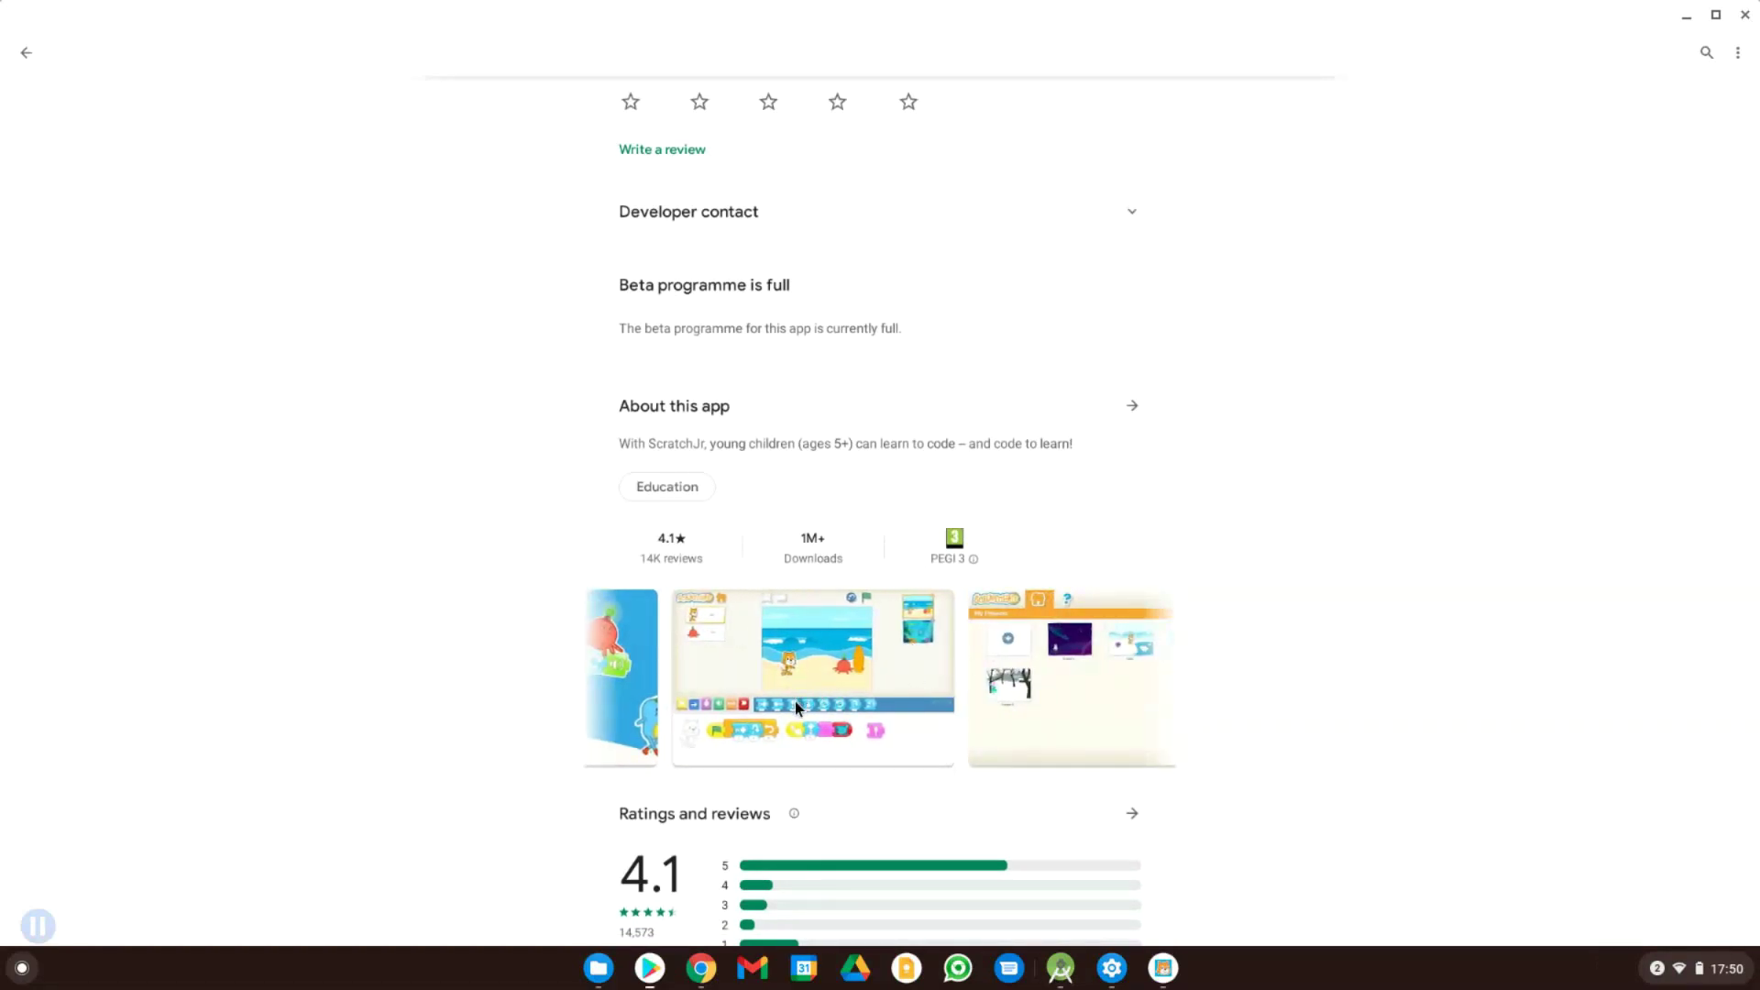
{"action": "left_click", "coordinate": [794, 702]}
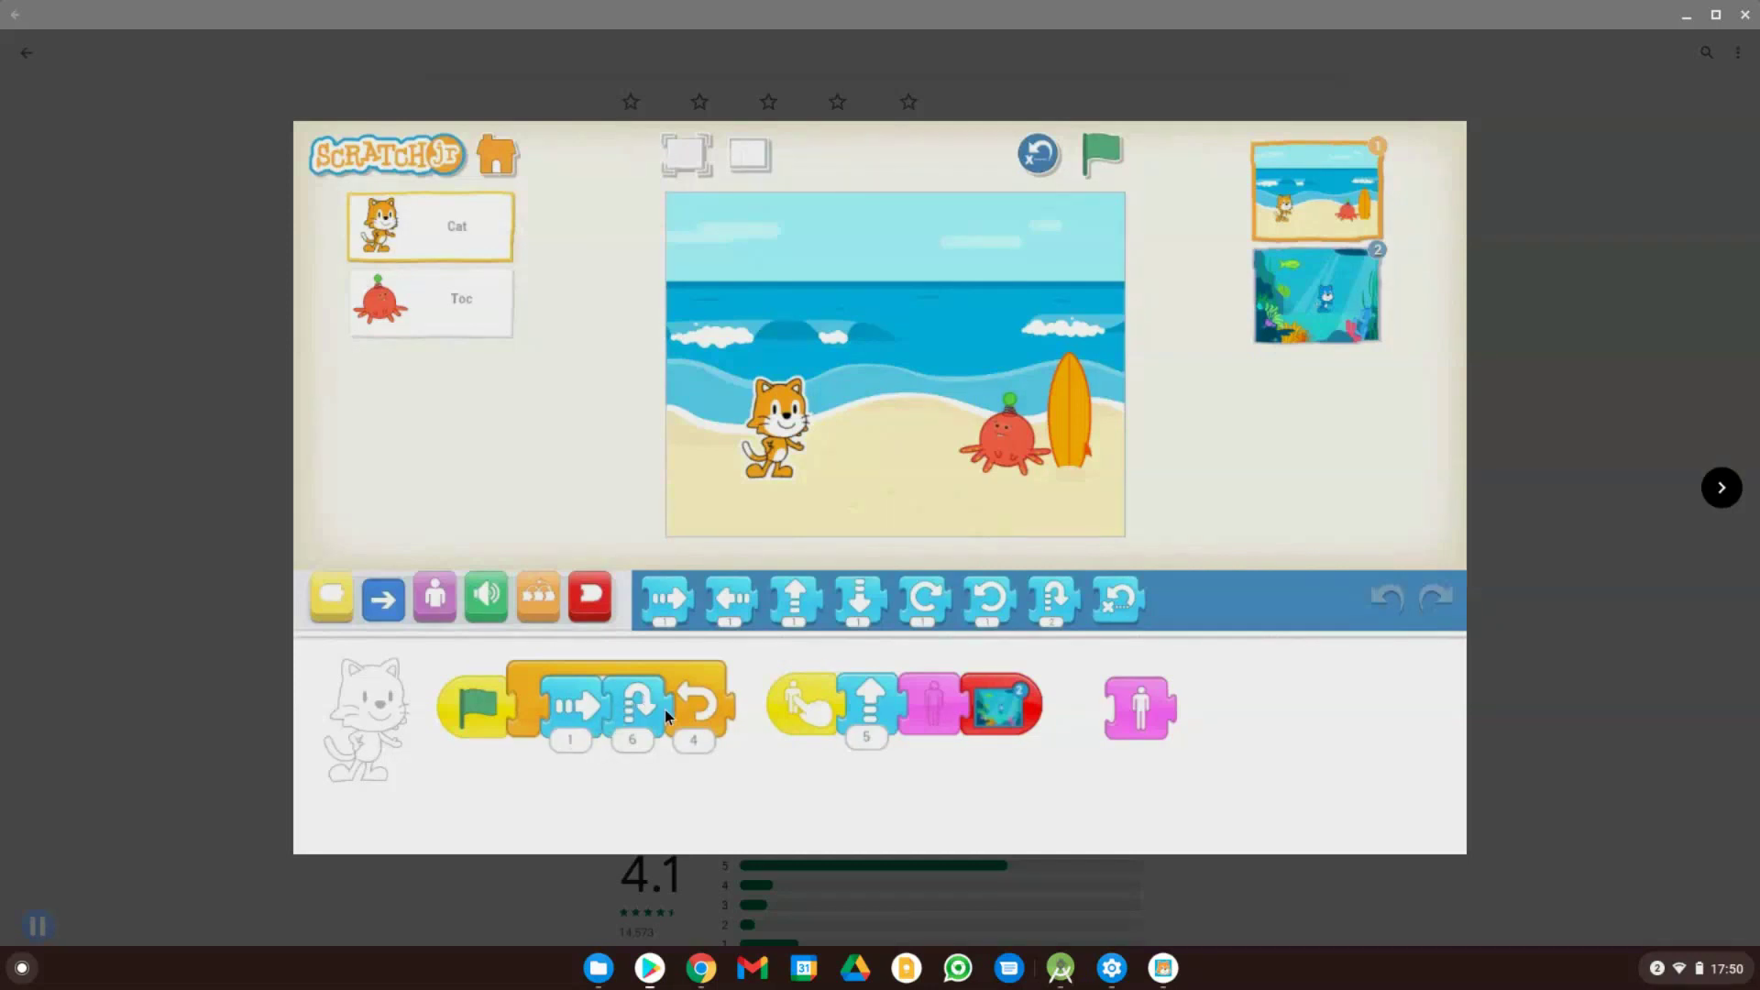
- Launch ScratchJr, open Project 1, change the up block's 70 to 5 and run the script
{"action": "left_click", "coordinate": [1166, 971]}
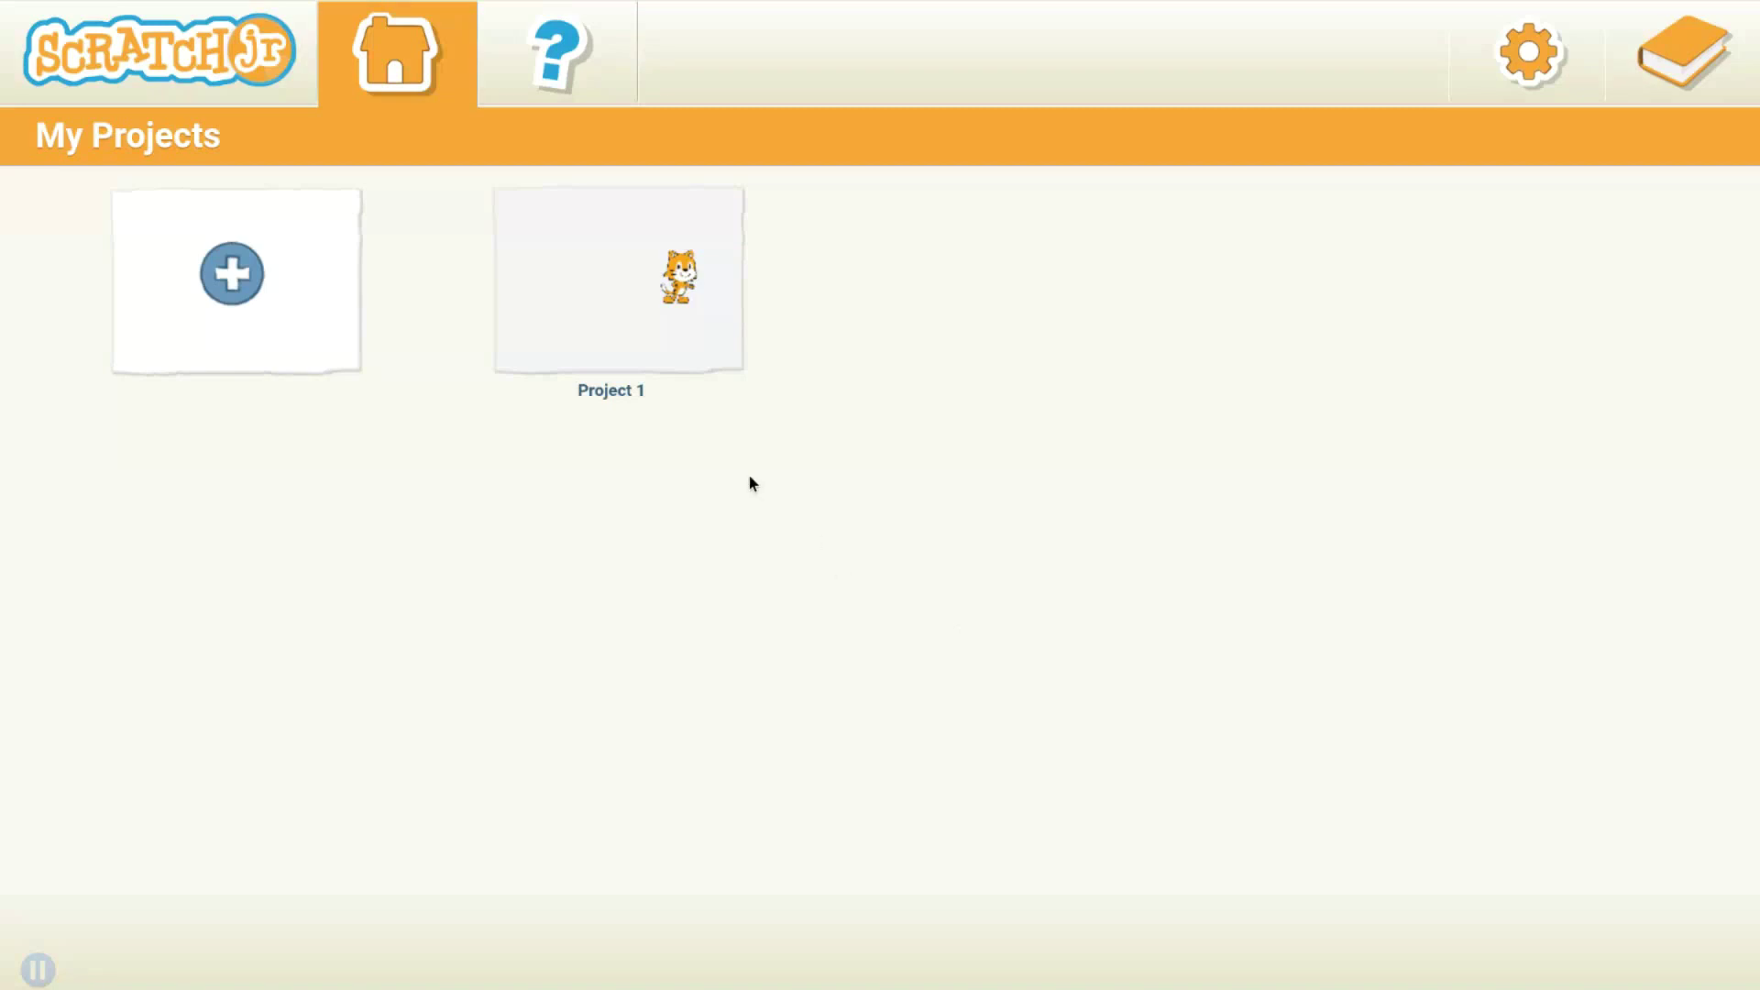
{"action": "left_click", "coordinate": [633, 318]}
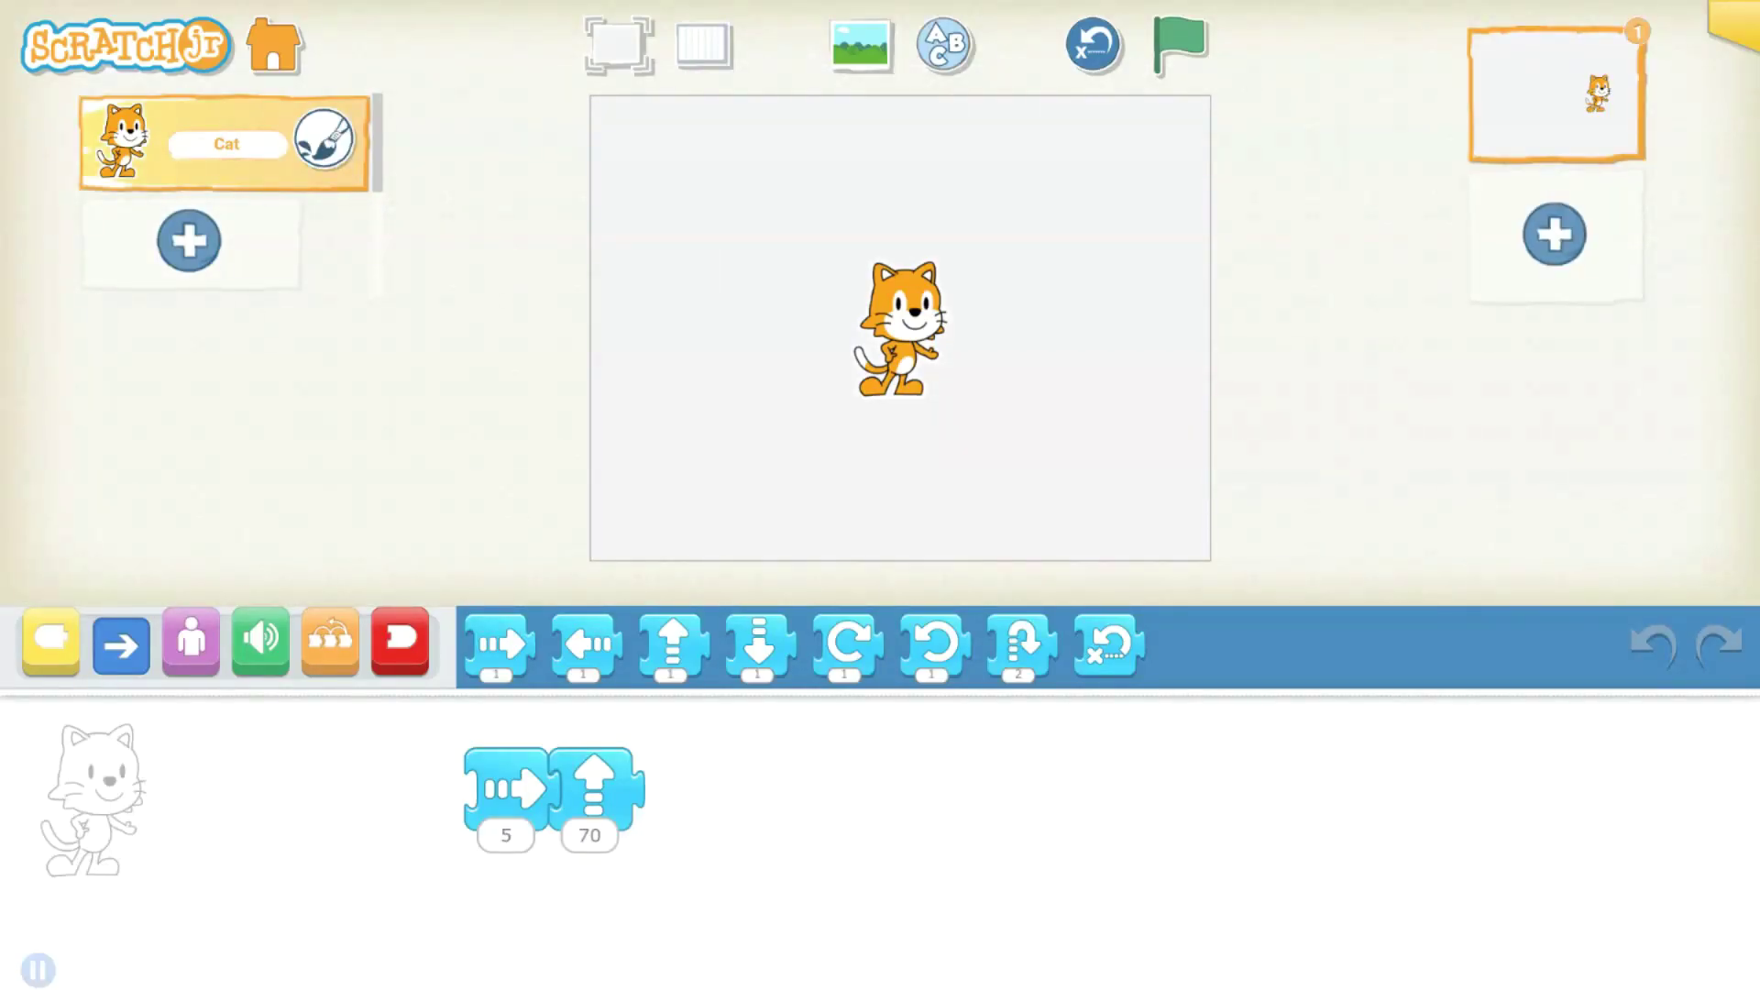
{"action": "left_click", "coordinate": [590, 836]}
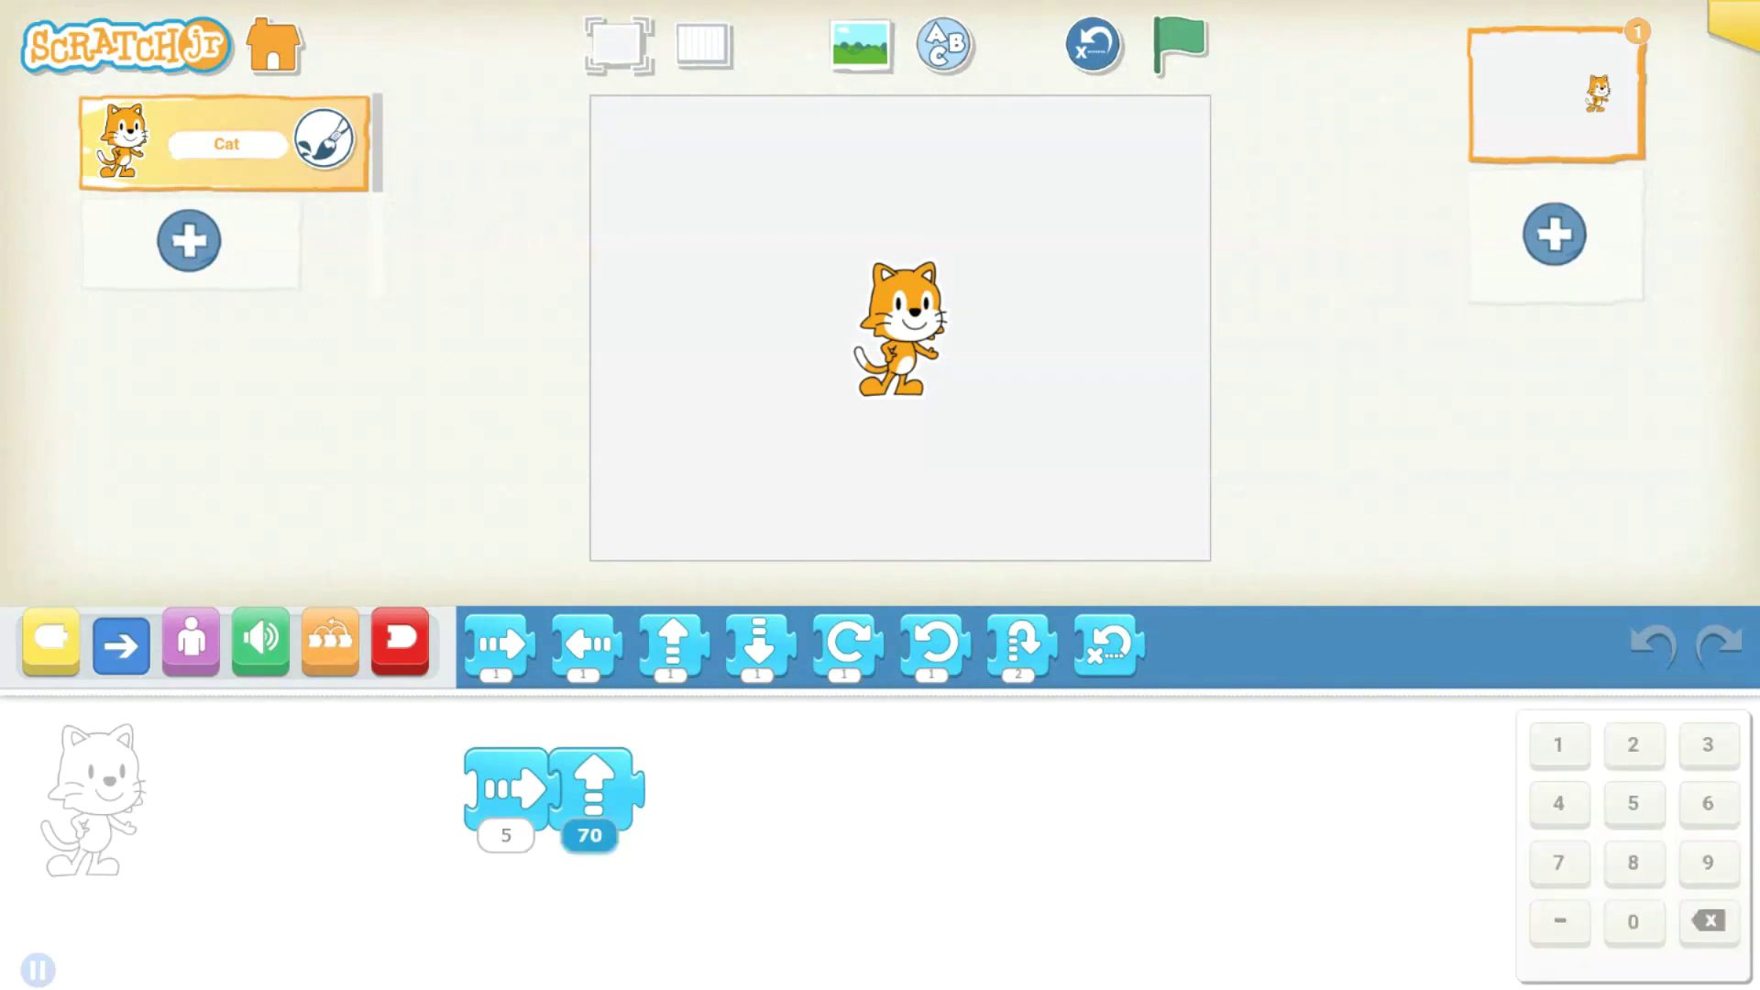
{"action": "type", "text": "5"}
{"action": "left_click", "coordinate": [505, 788]}
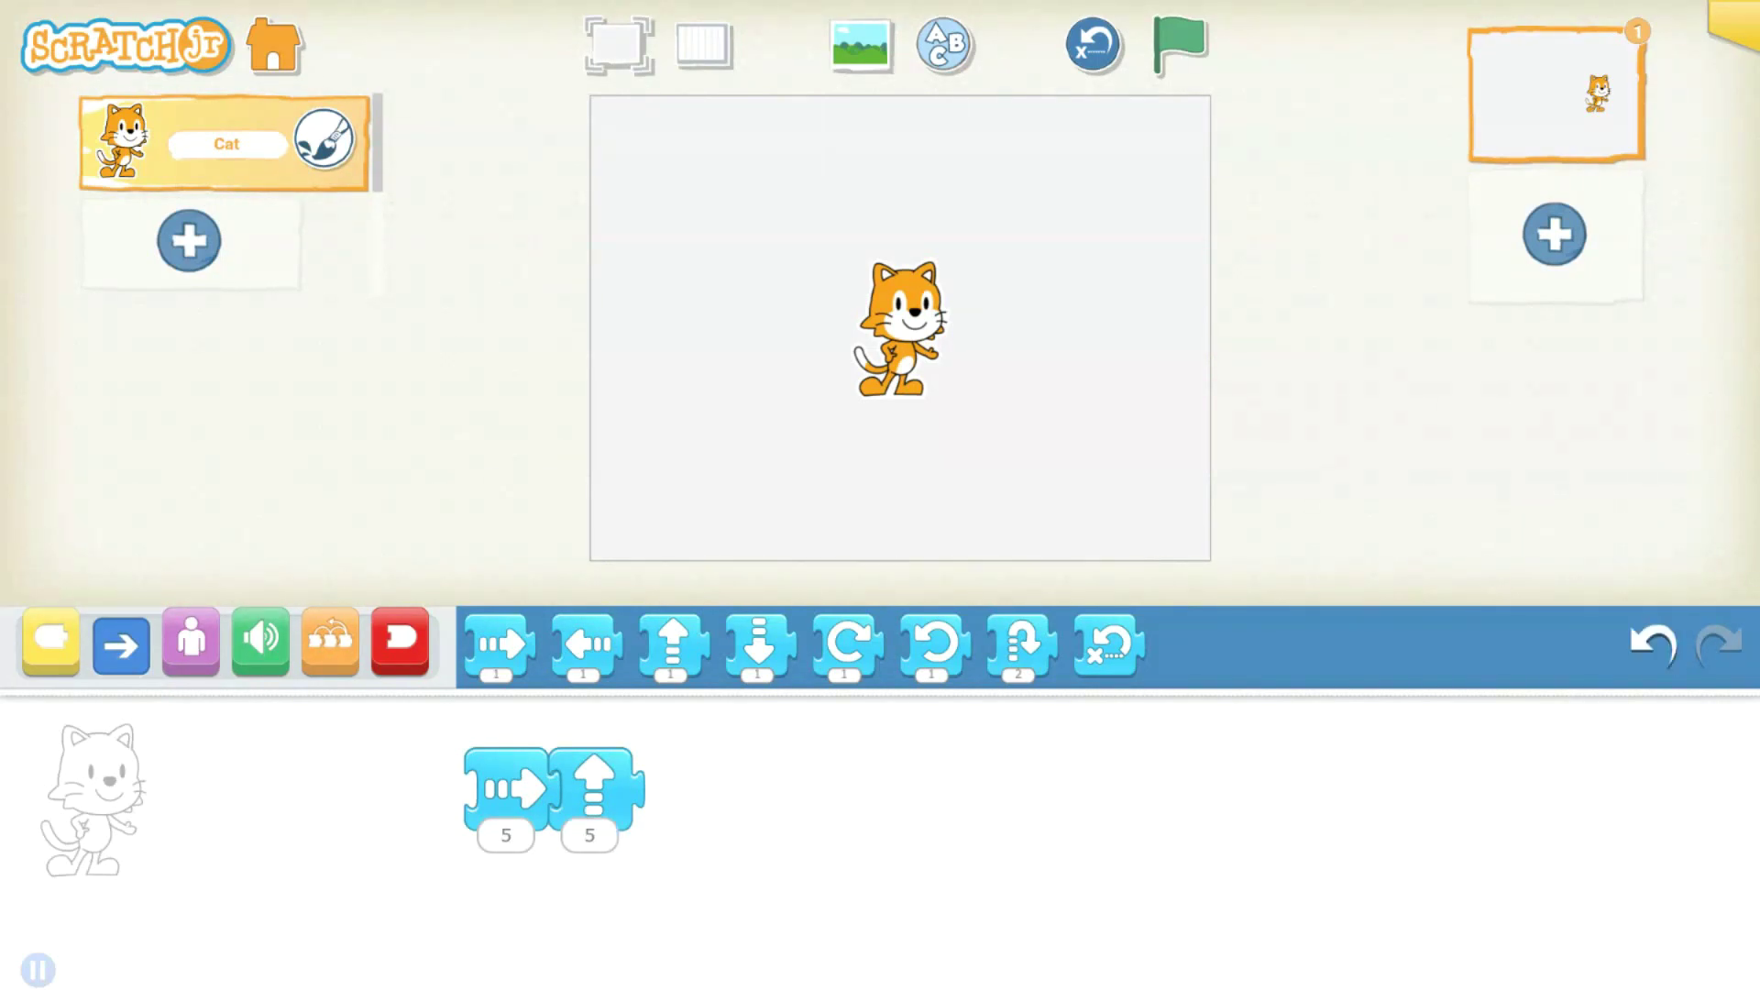
{"action": "left_click", "coordinate": [505, 788]}
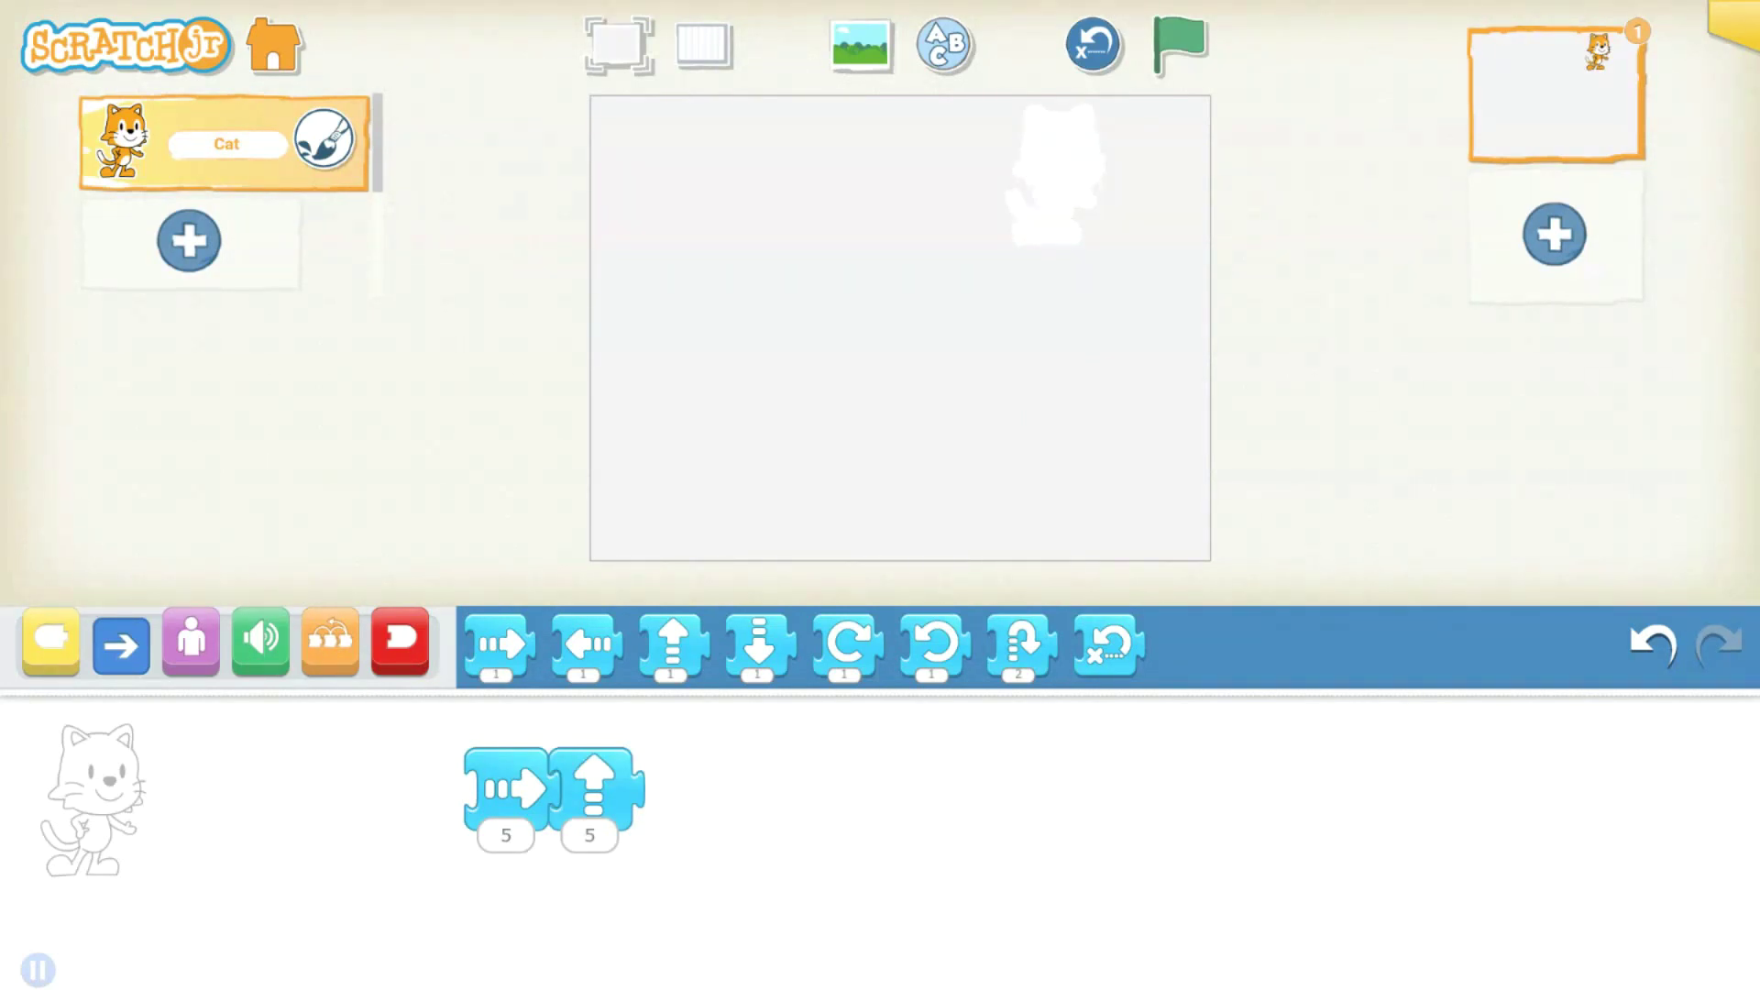
- Attach a move-down block set to 8, run the script, reset the cat and close ScratchJr
{"action": "left_click_drag", "start_coordinate": [760, 644], "coordinate": [677, 790]}
{"action": "left_click", "coordinate": [673, 835]}
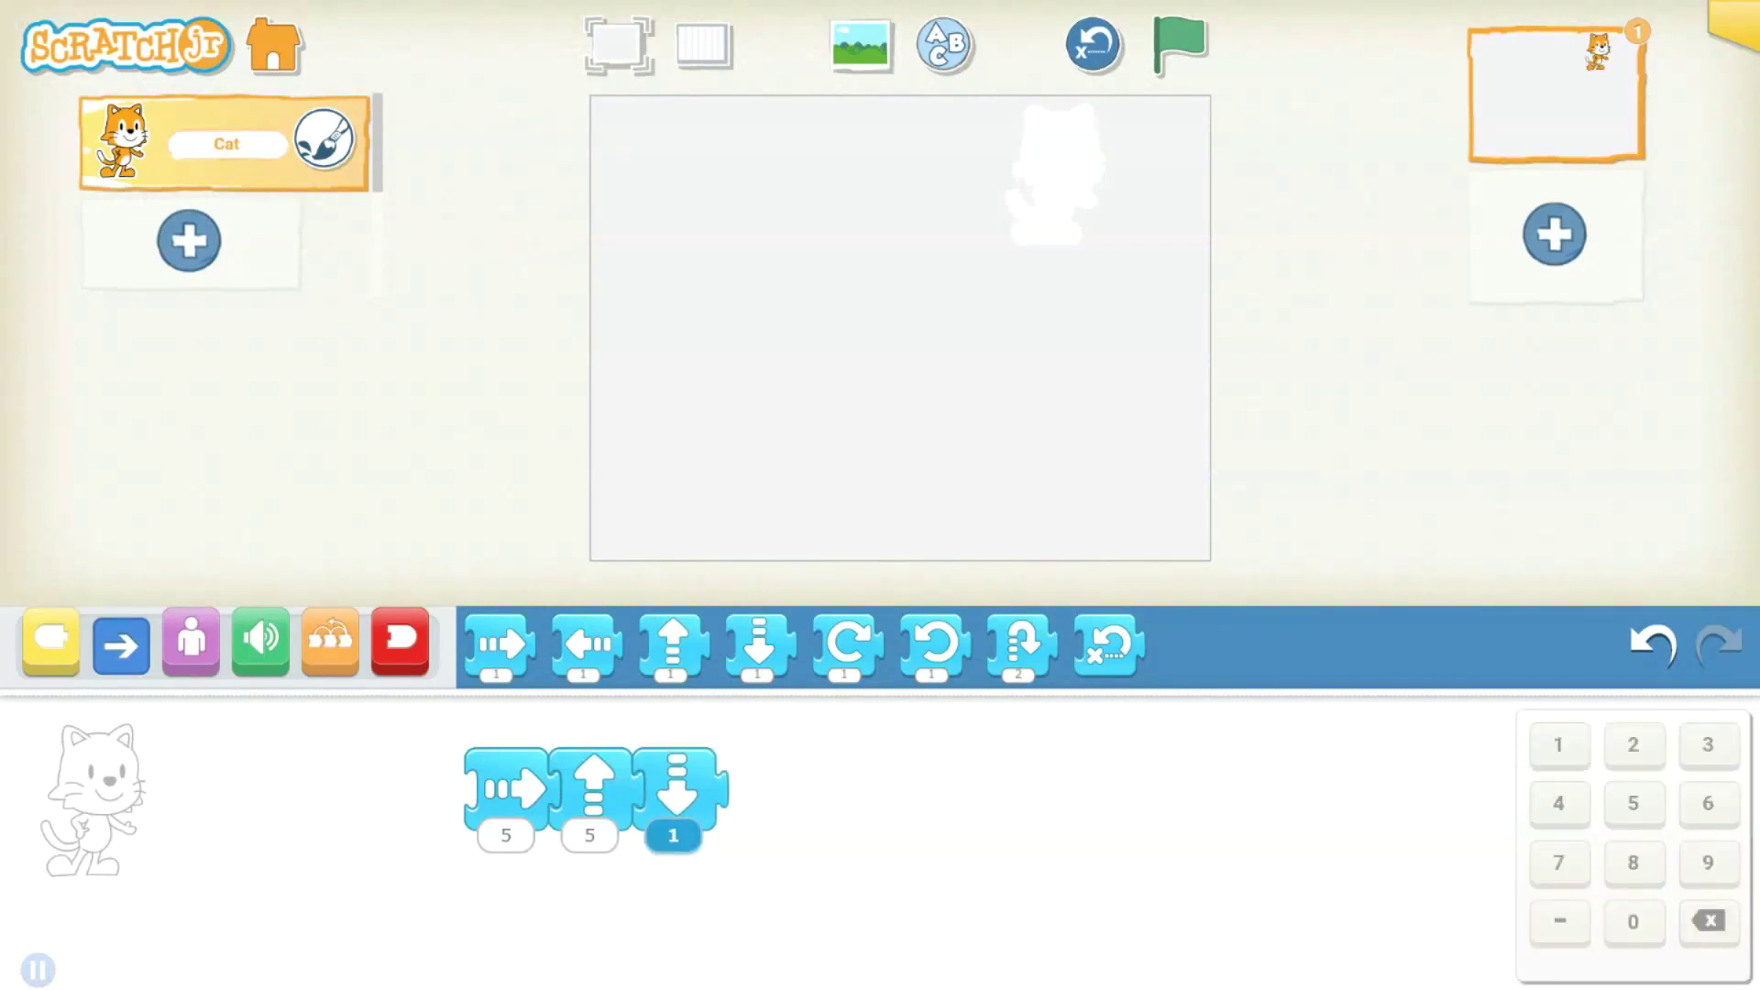
{"action": "left_click", "coordinate": [1633, 863]}
{"action": "left_click", "coordinate": [506, 788]}
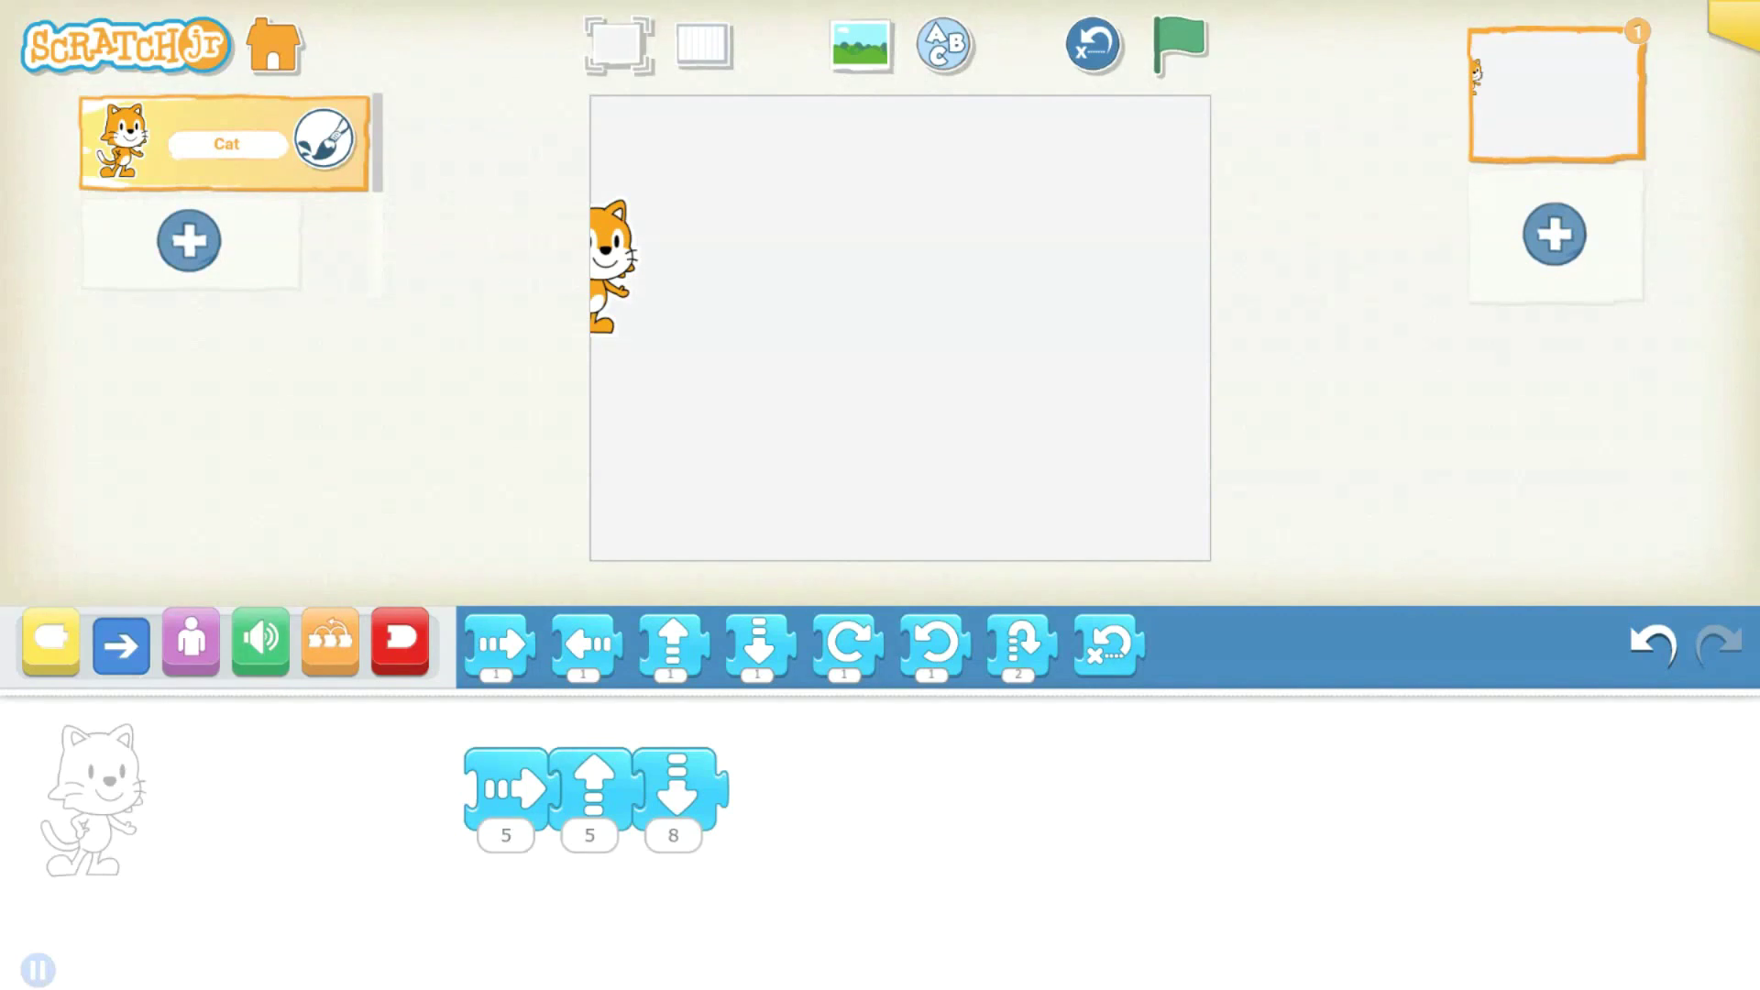
{"action": "left_click", "coordinate": [1093, 43]}
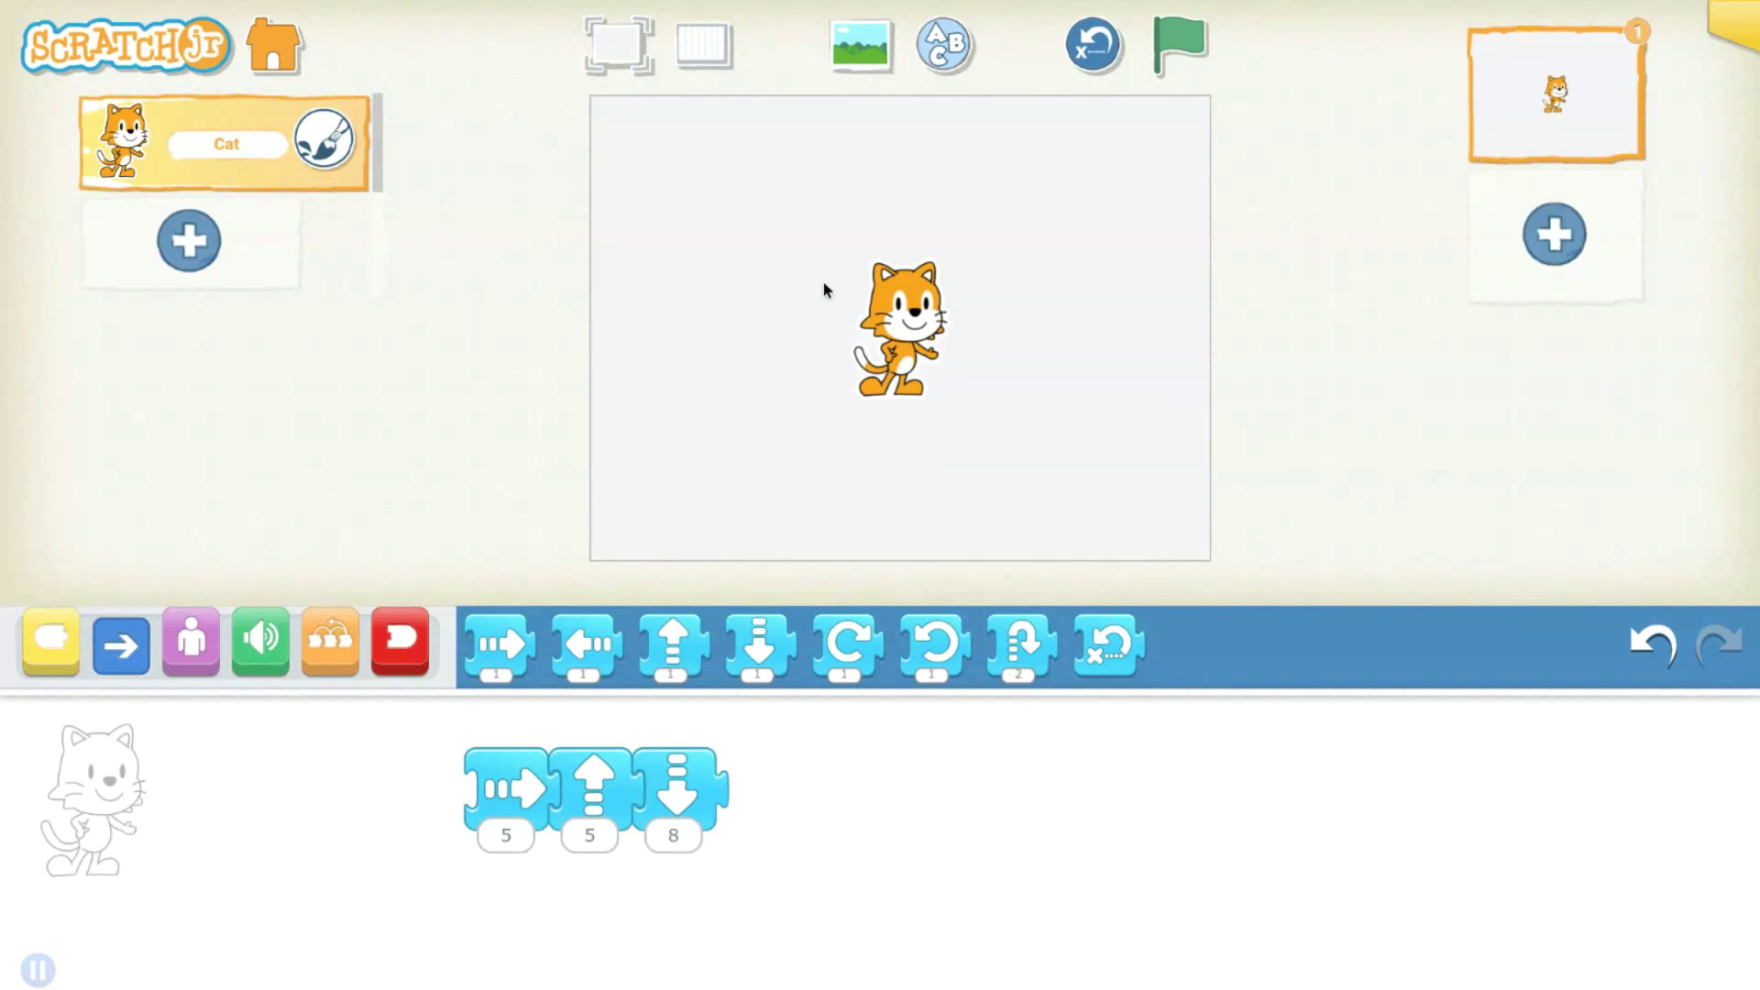
{"action": "mouse_move", "coordinate": [1569, 7]}
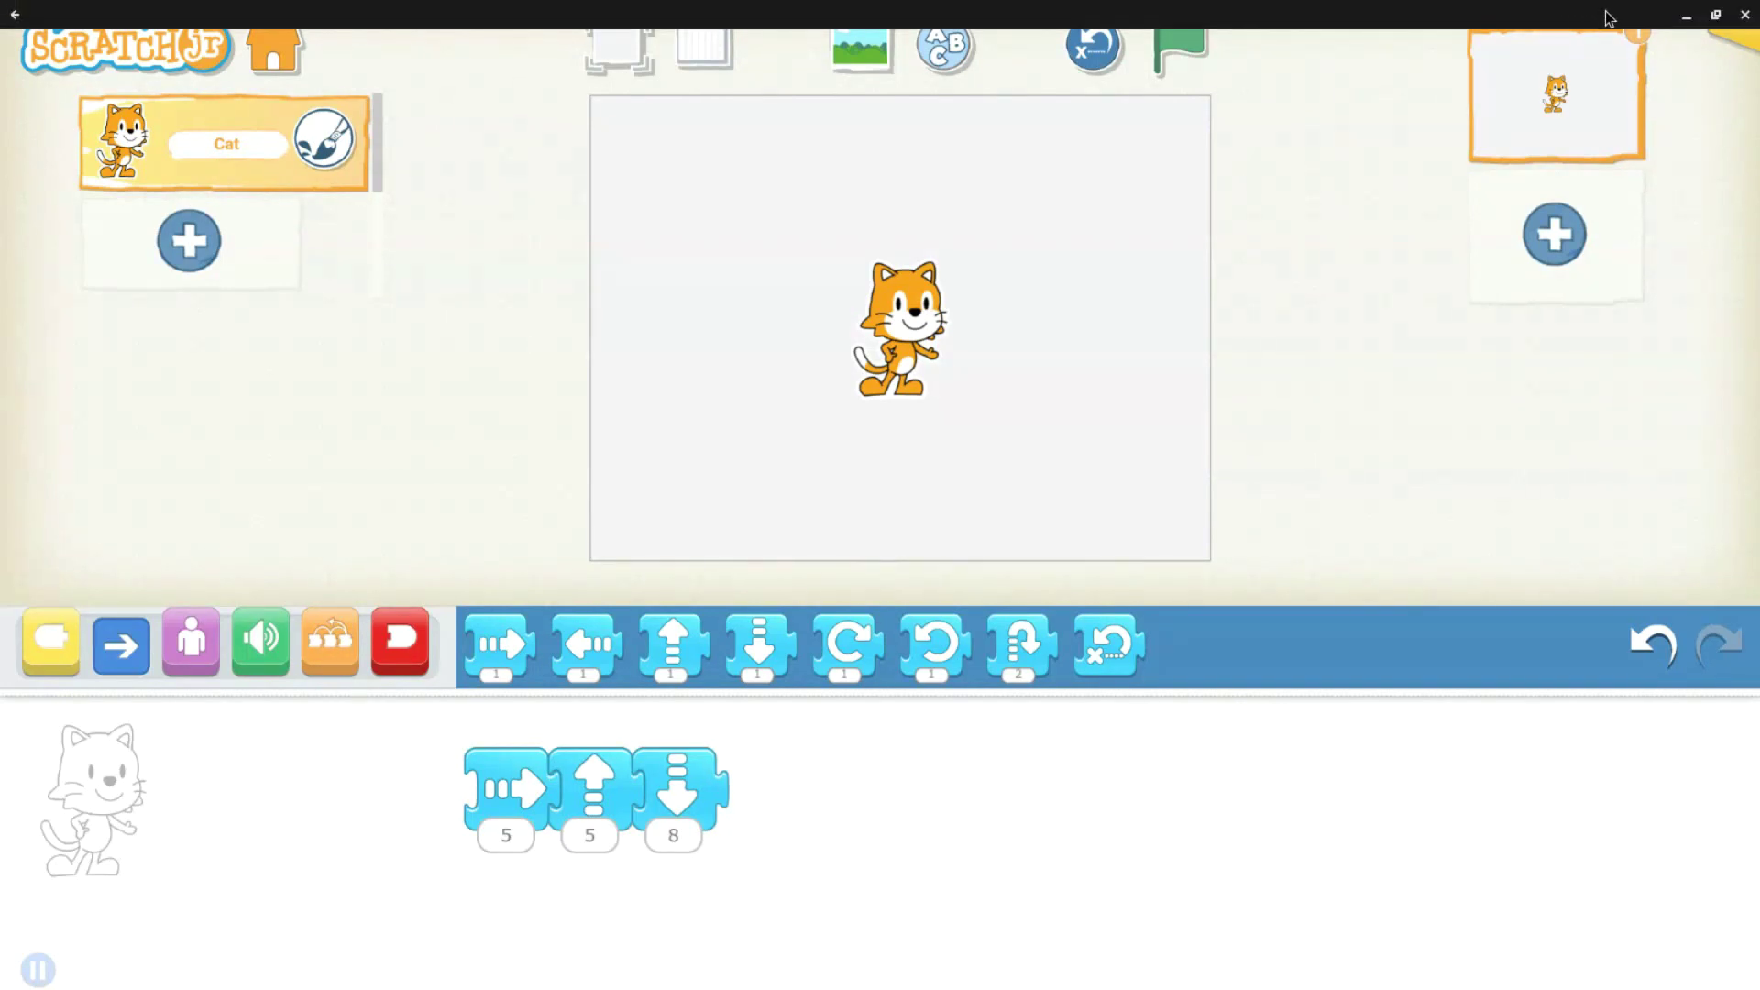
{"action": "left_click", "coordinate": [1746, 22]}
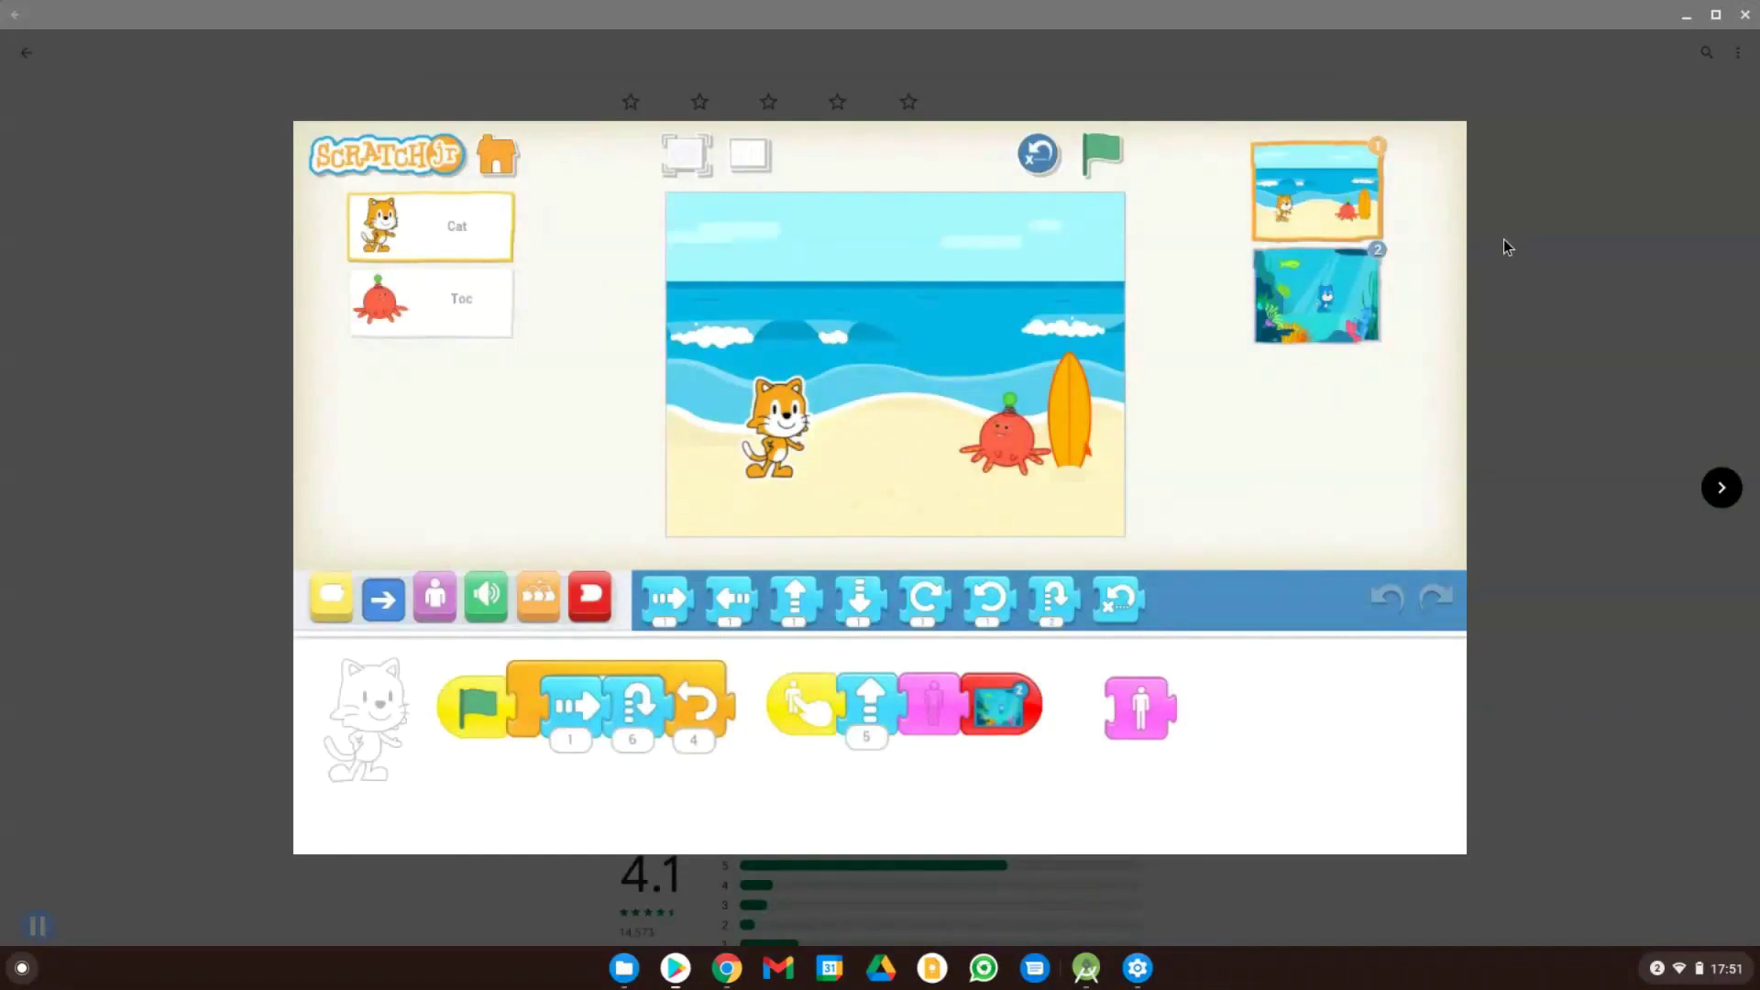
- Dismiss the screenshot, close the Play Store, open Settings, then bring Android Studio's MainActivity.kt forward
{"action": "left_click", "coordinate": [1504, 239]}
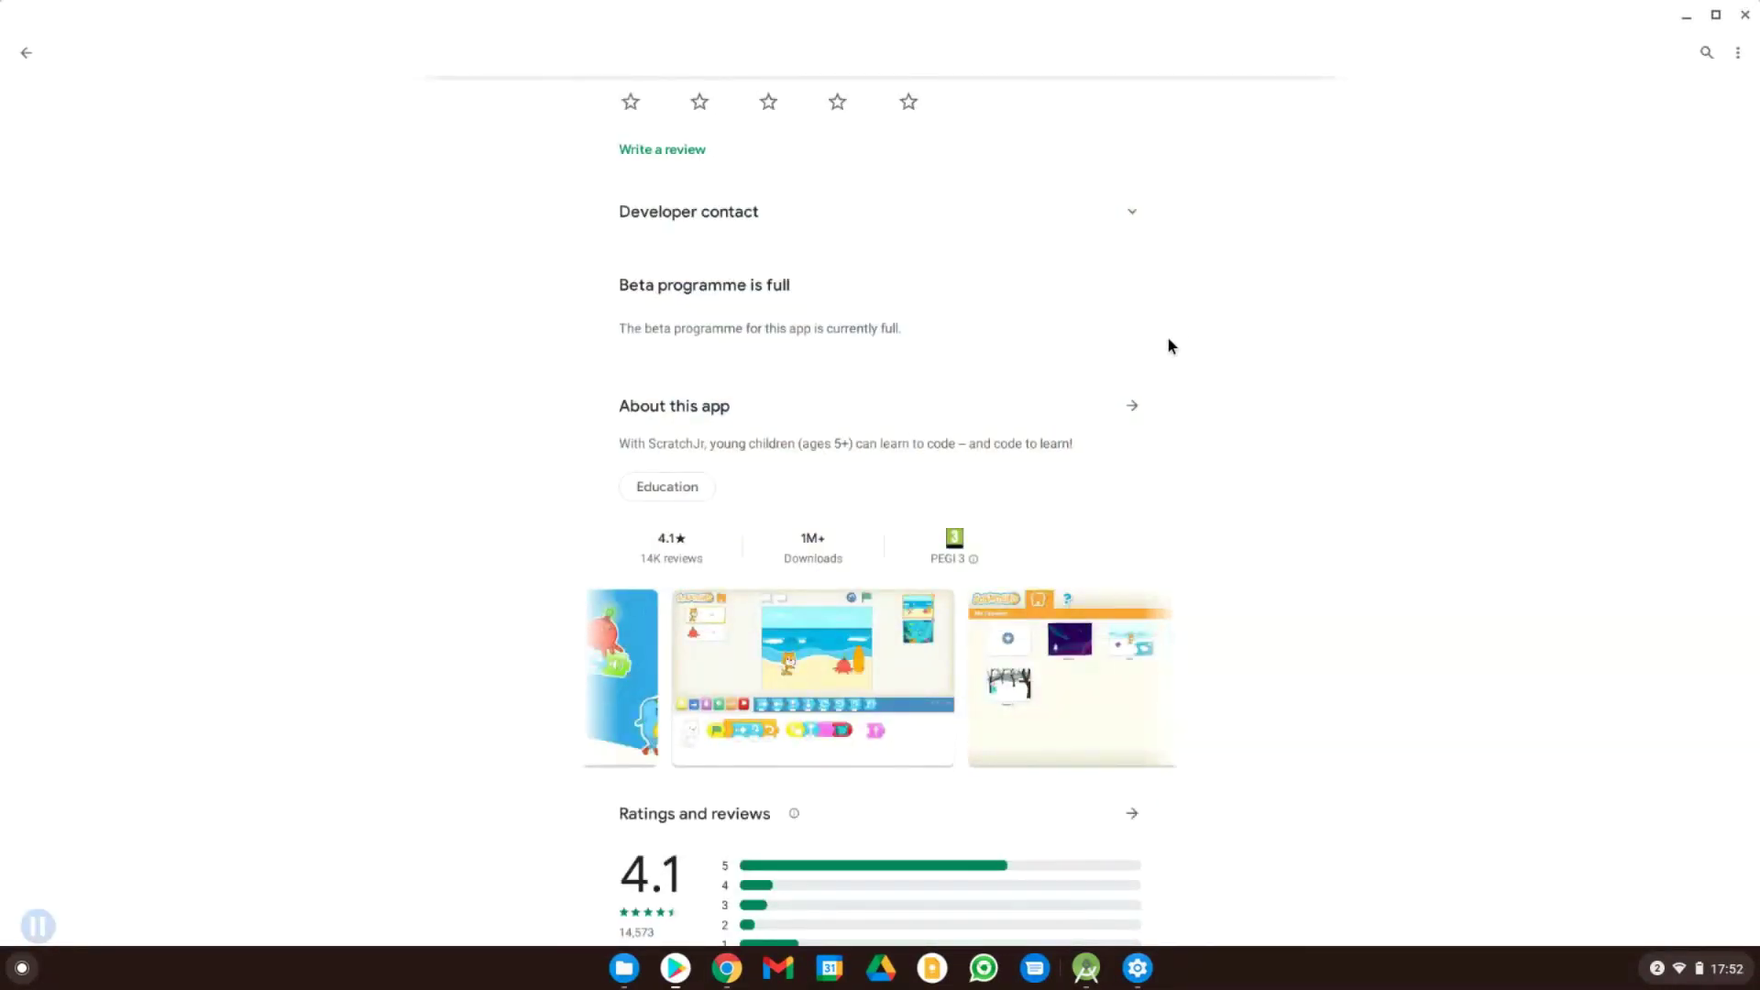
{"action": "left_click", "coordinate": [1746, 15]}
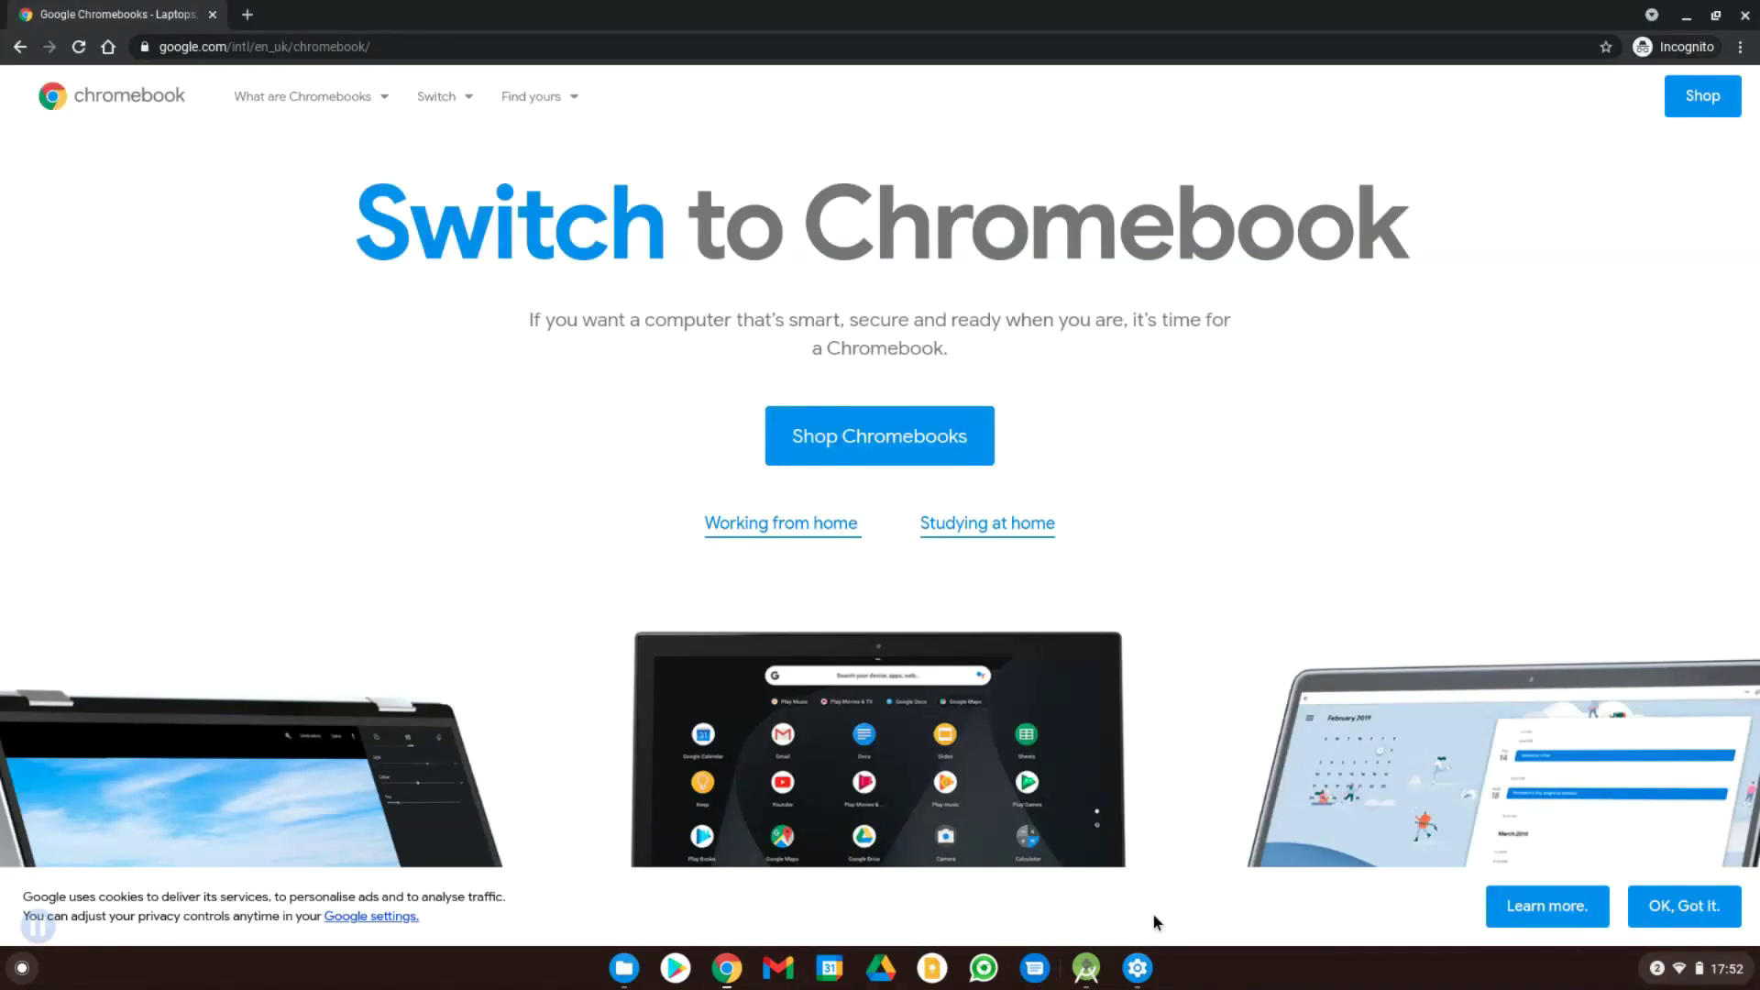
{"action": "left_click", "coordinate": [1137, 970]}
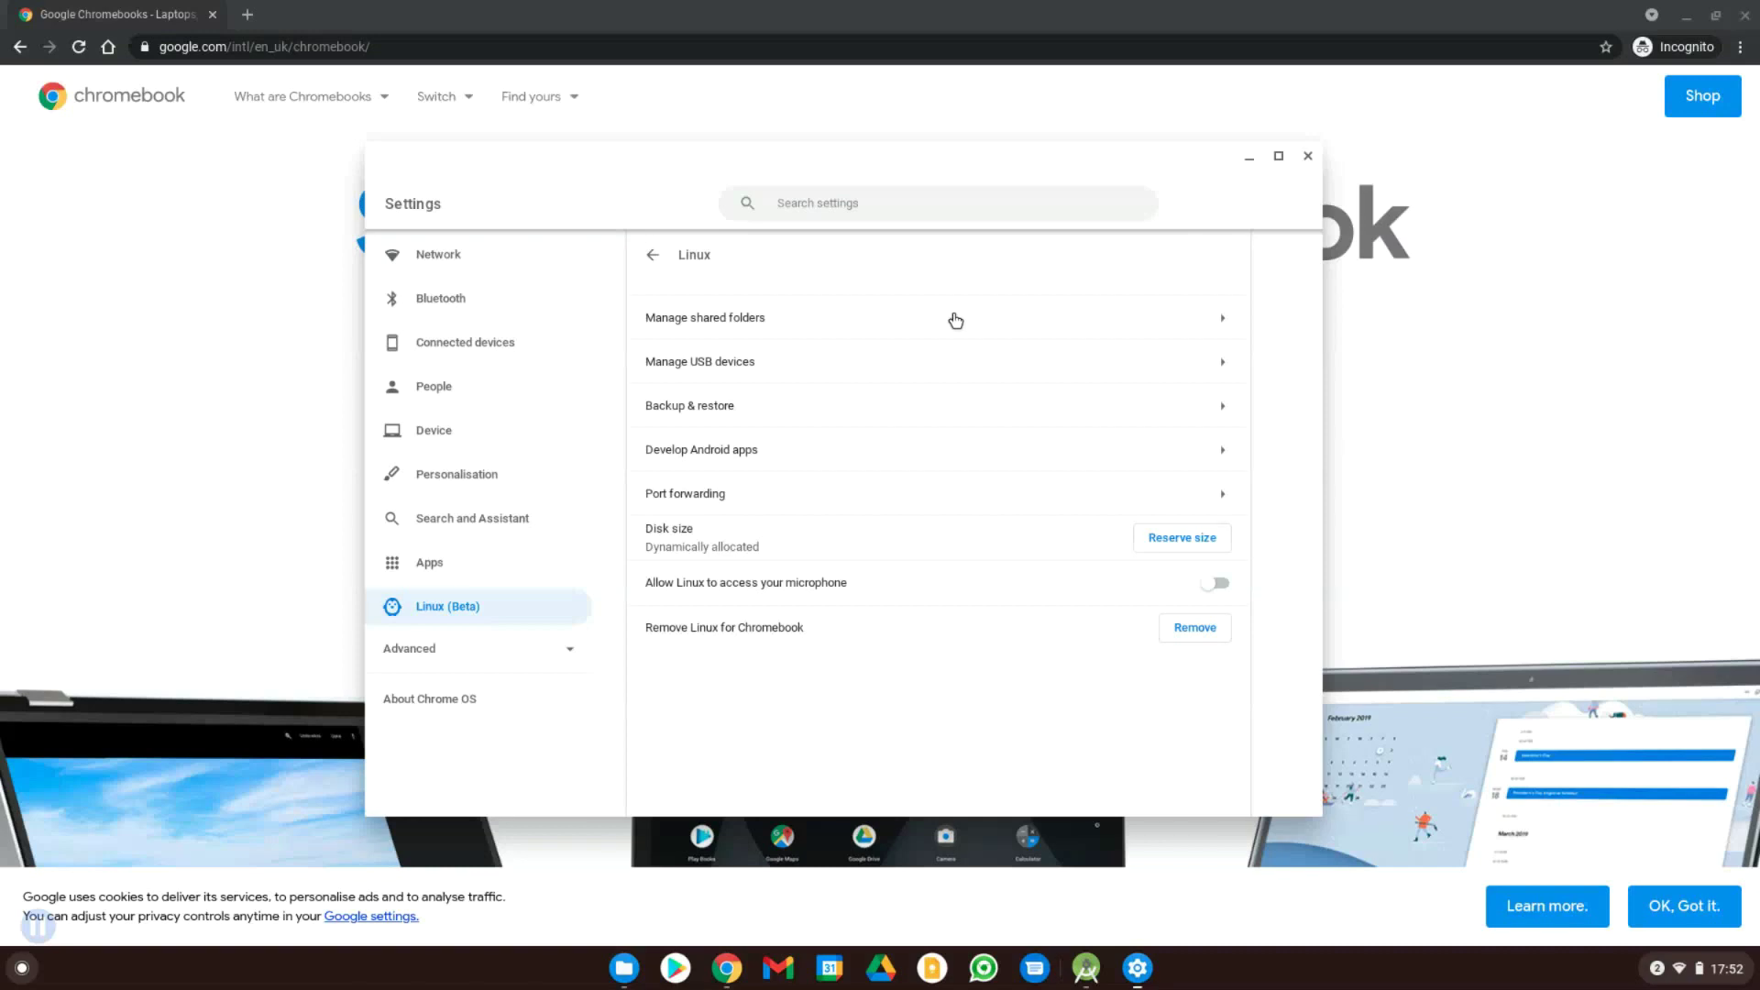
{"action": "left_click", "coordinate": [1086, 968]}
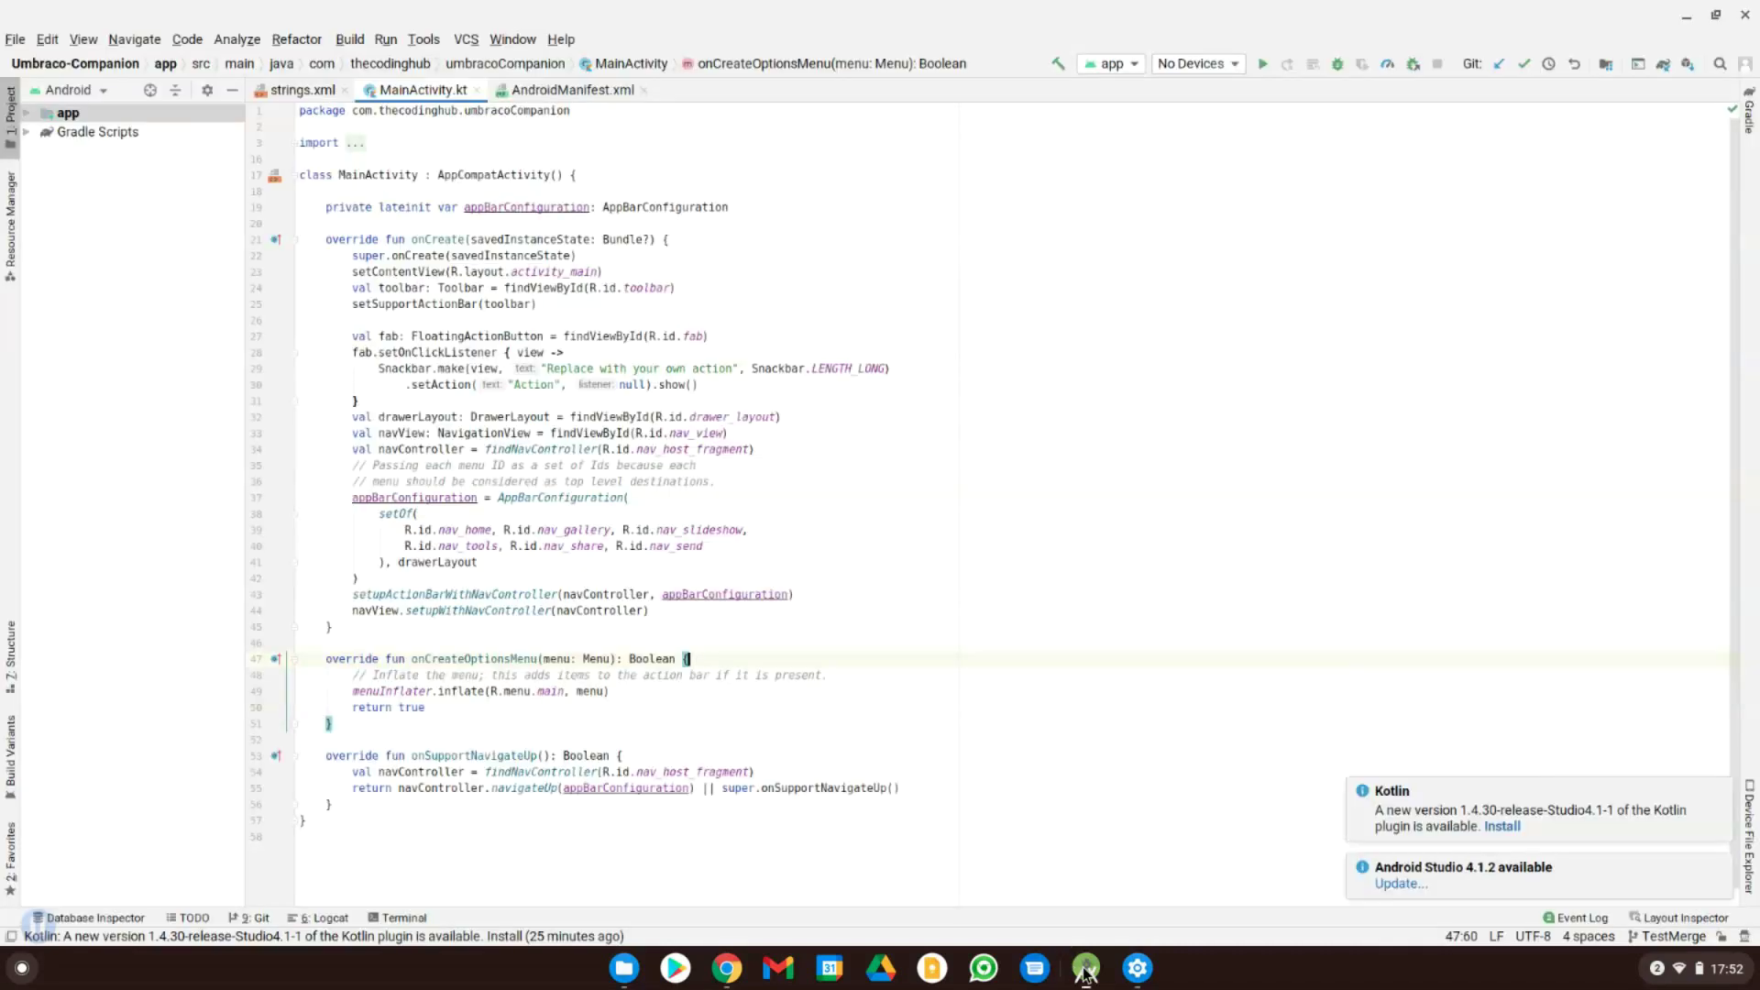
{"action": "left_click", "coordinate": [759, 497]}
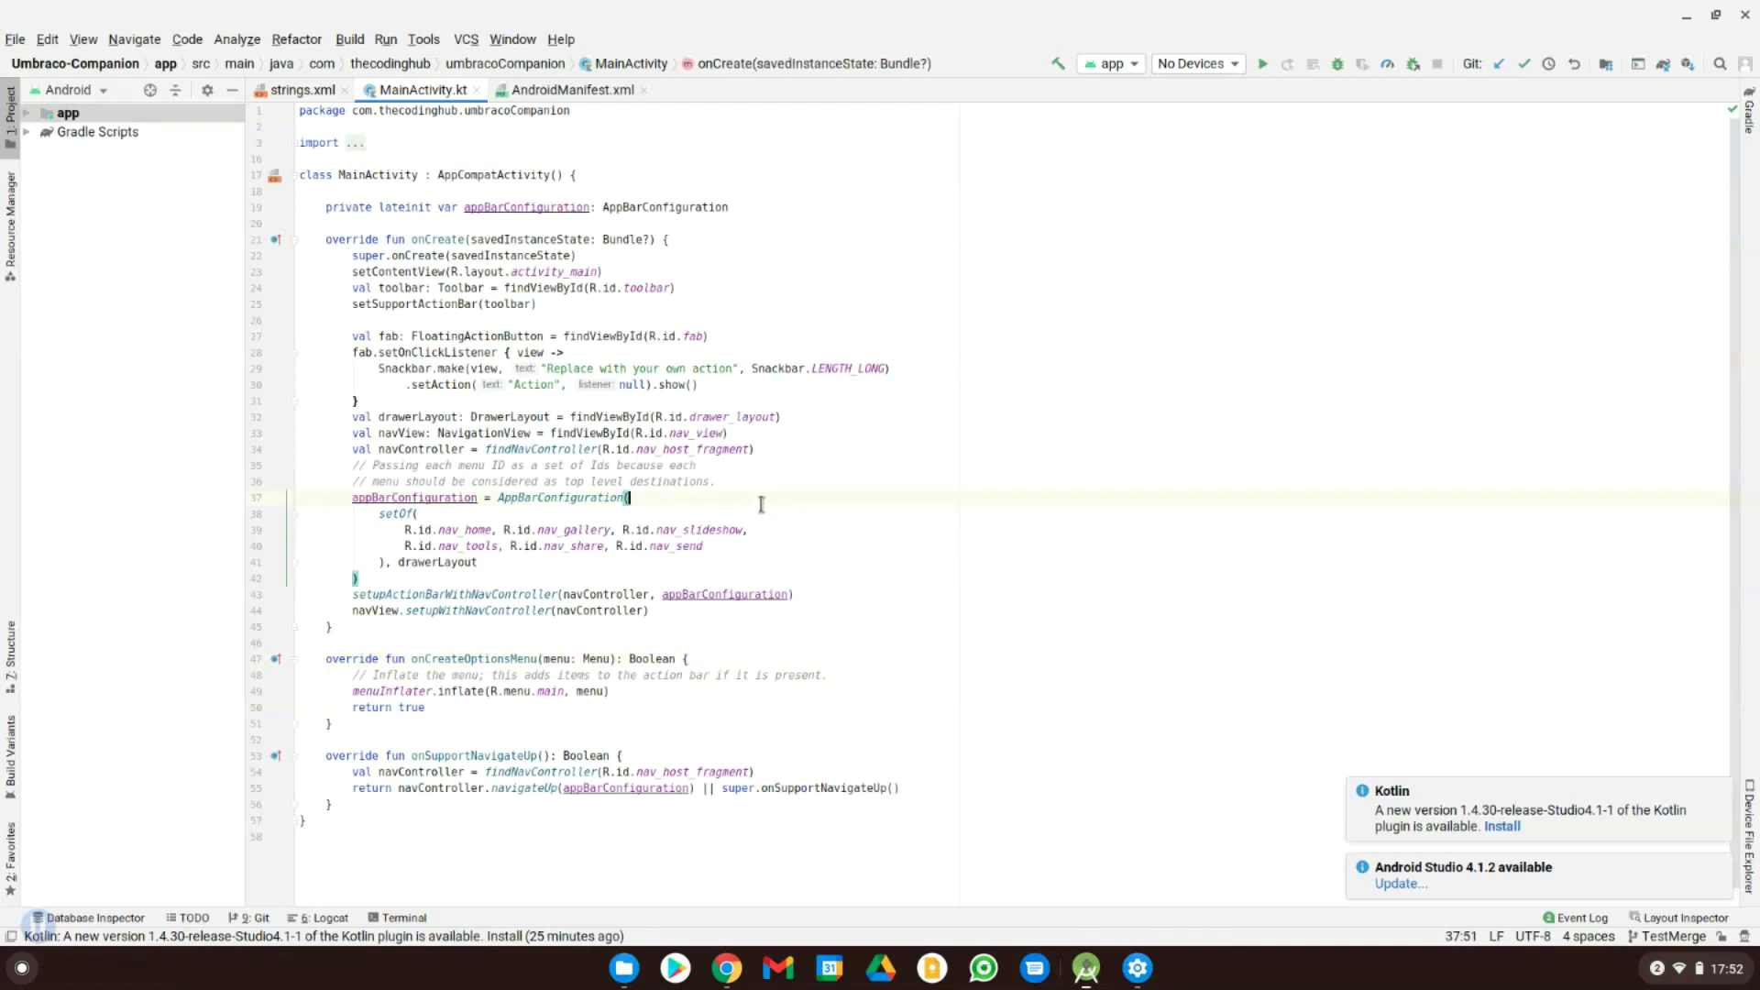
{"action": "left_click", "coordinate": [505, 92]}
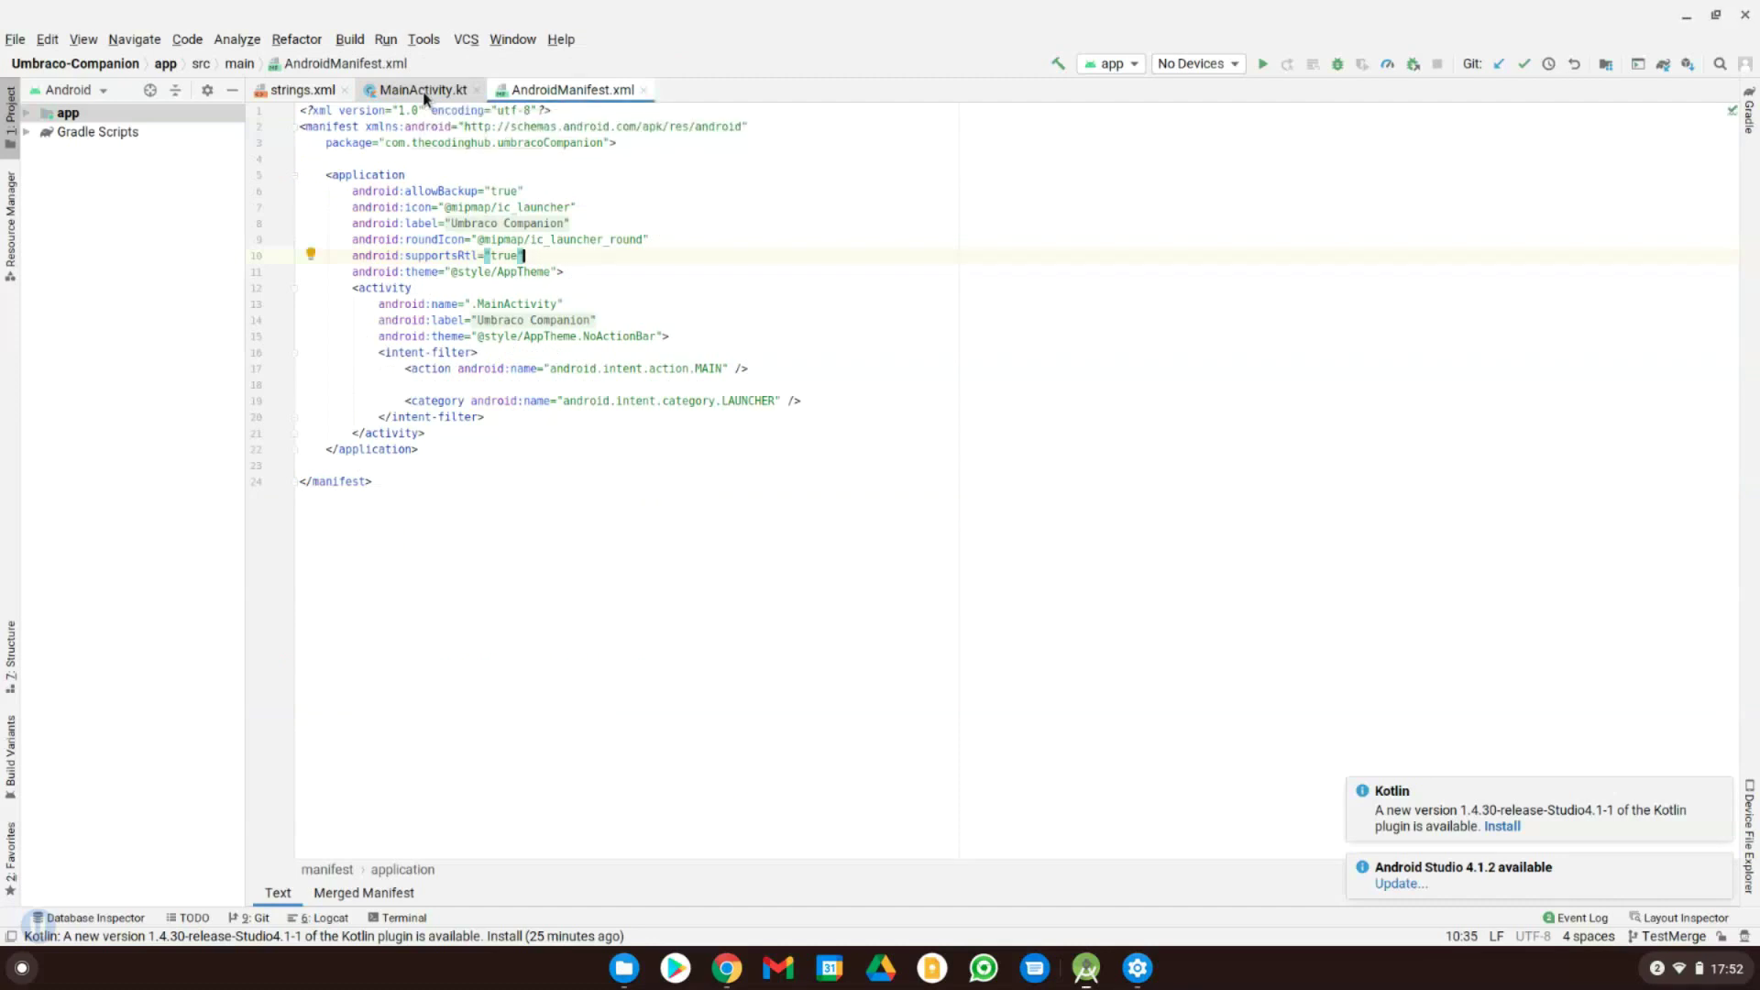
{"action": "left_click", "coordinate": [422, 90]}
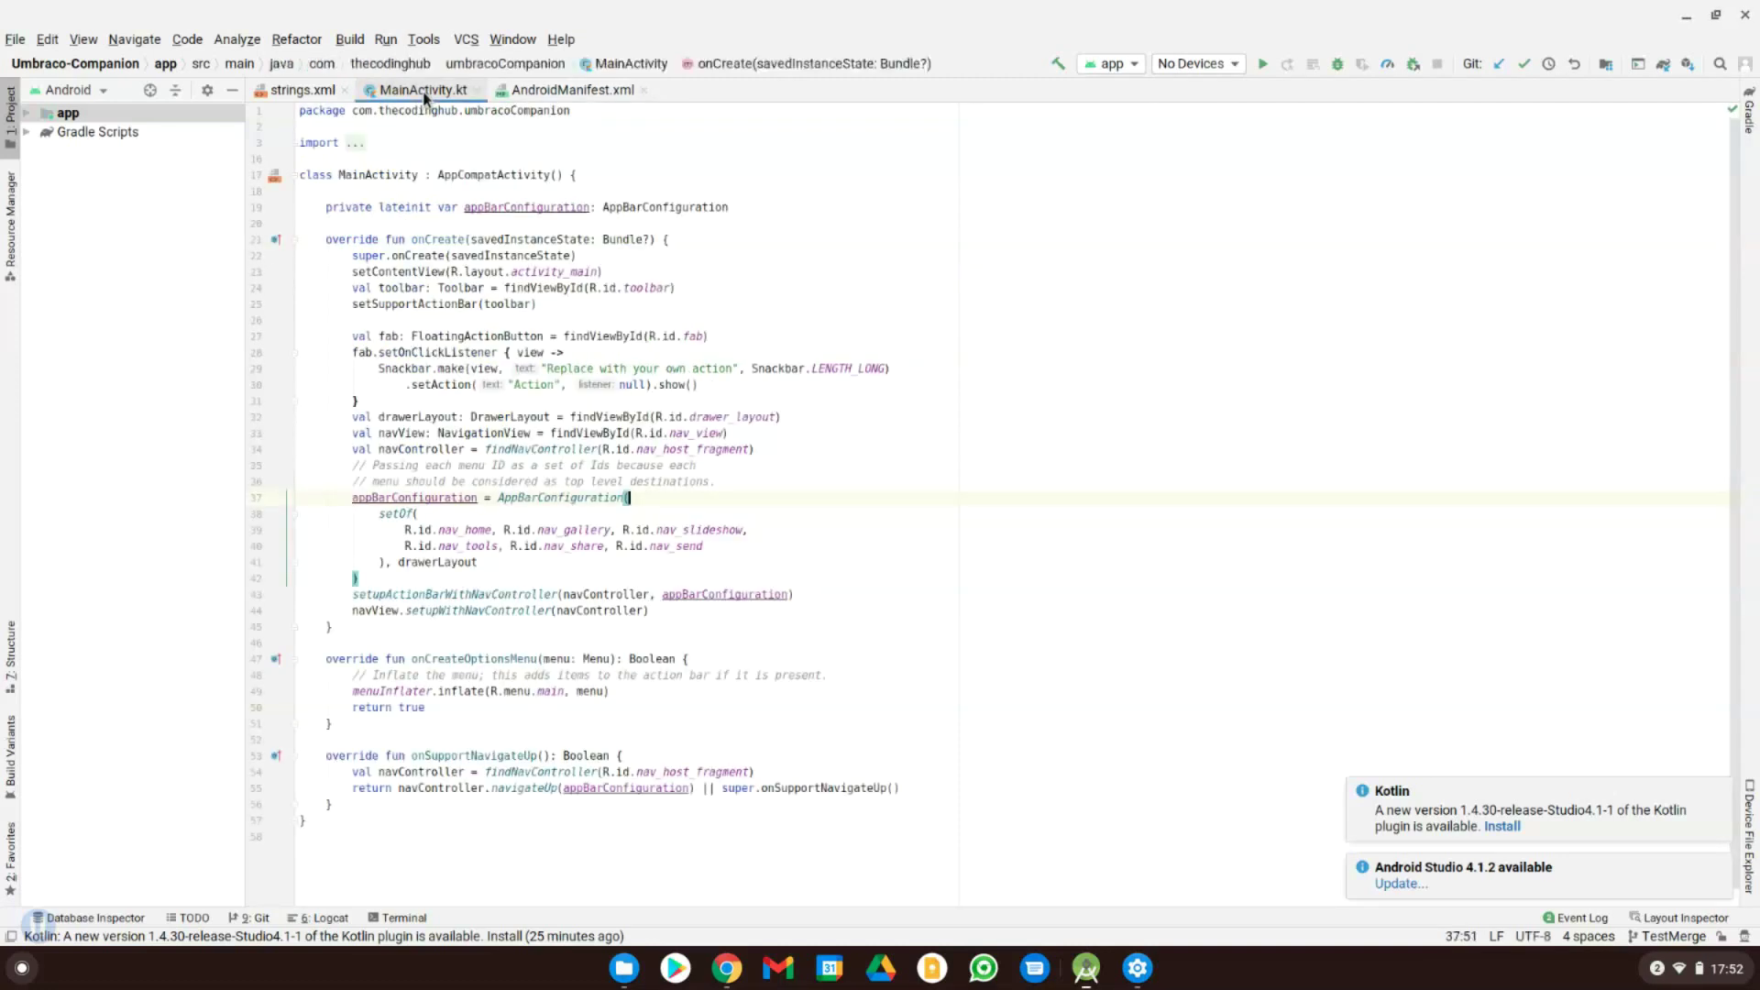
{"action": "double_click", "coordinate": [674, 449]}
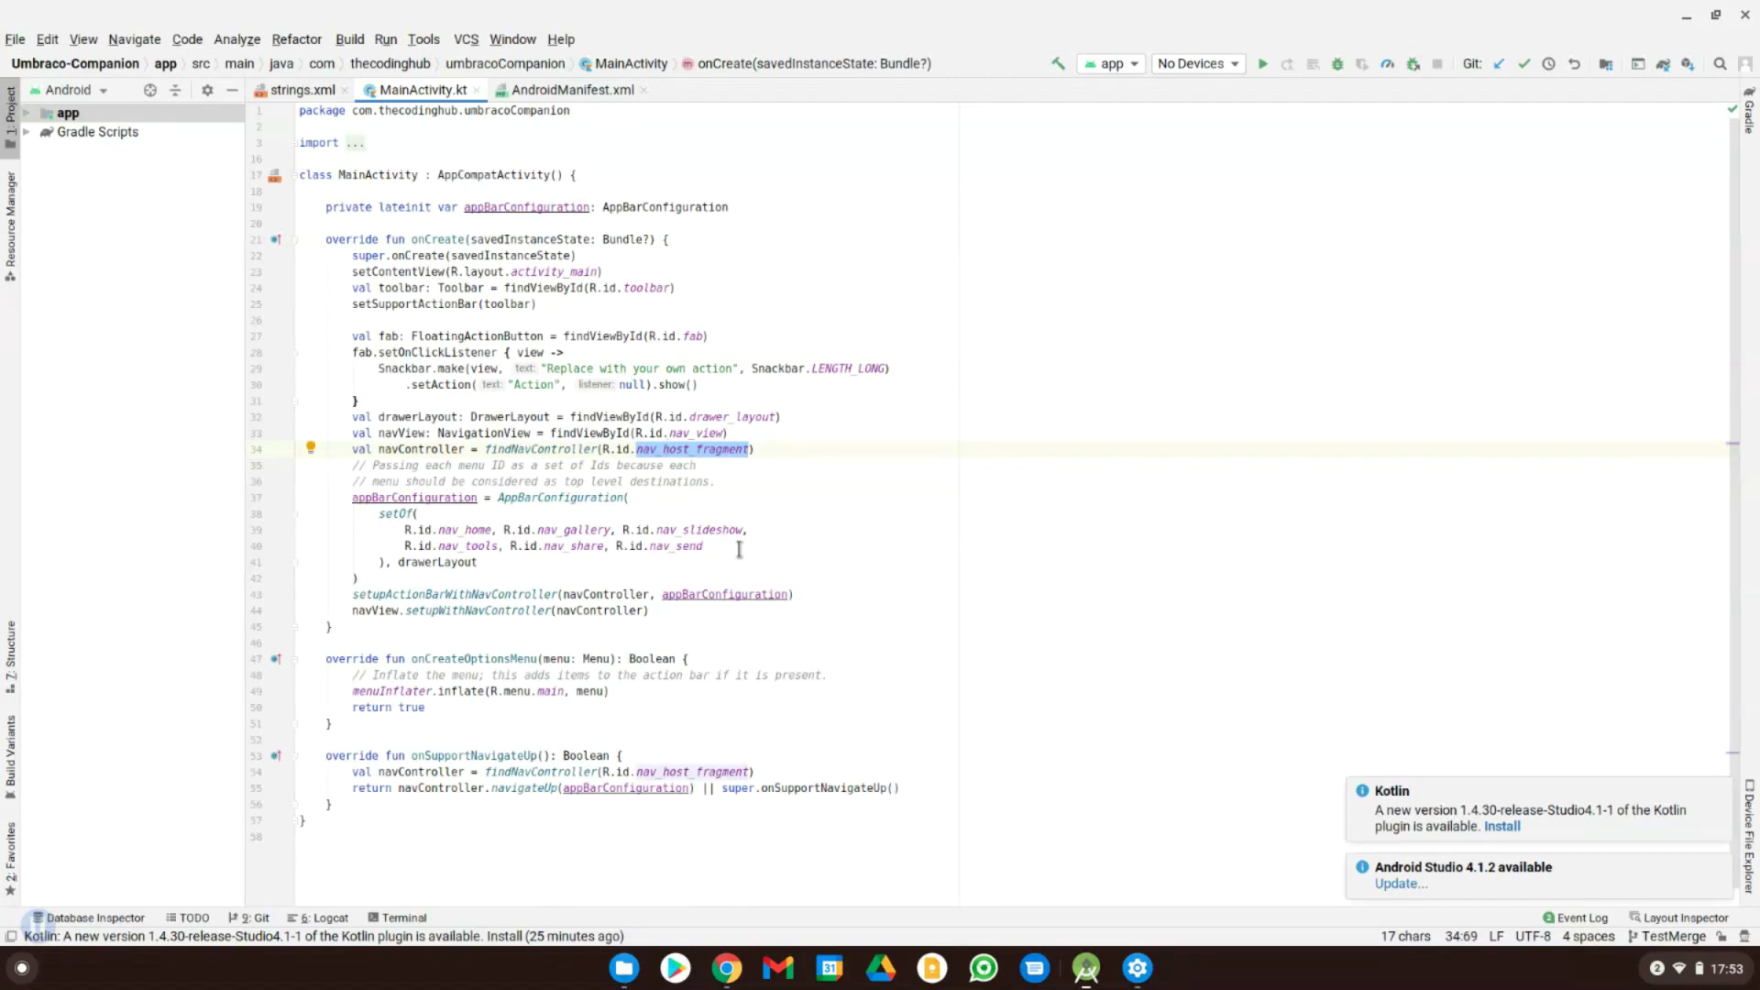
{"action": "key", "text": "BackSpace"}
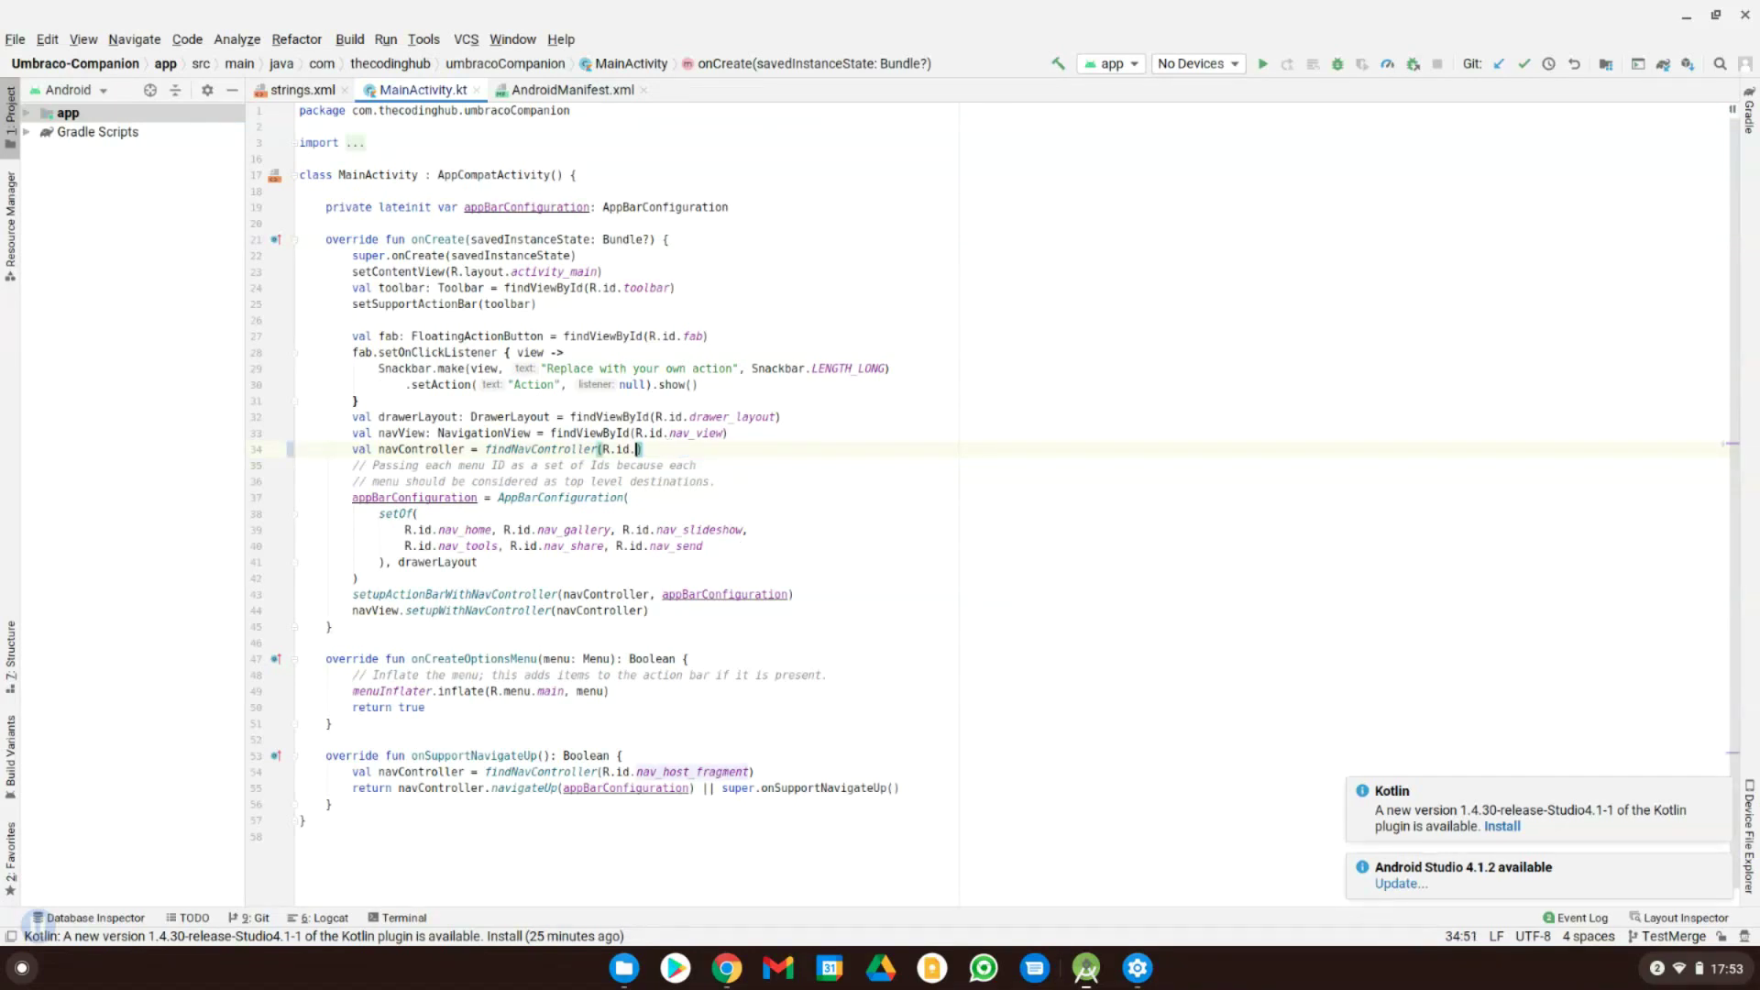
{"action": "key", "text": "ctrl+space"}
{"action": "key", "text": "Down"}
{"action": "key", "text": "Down"}
{"action": "key", "text": "Down"}
{"action": "key", "text": "Down"}
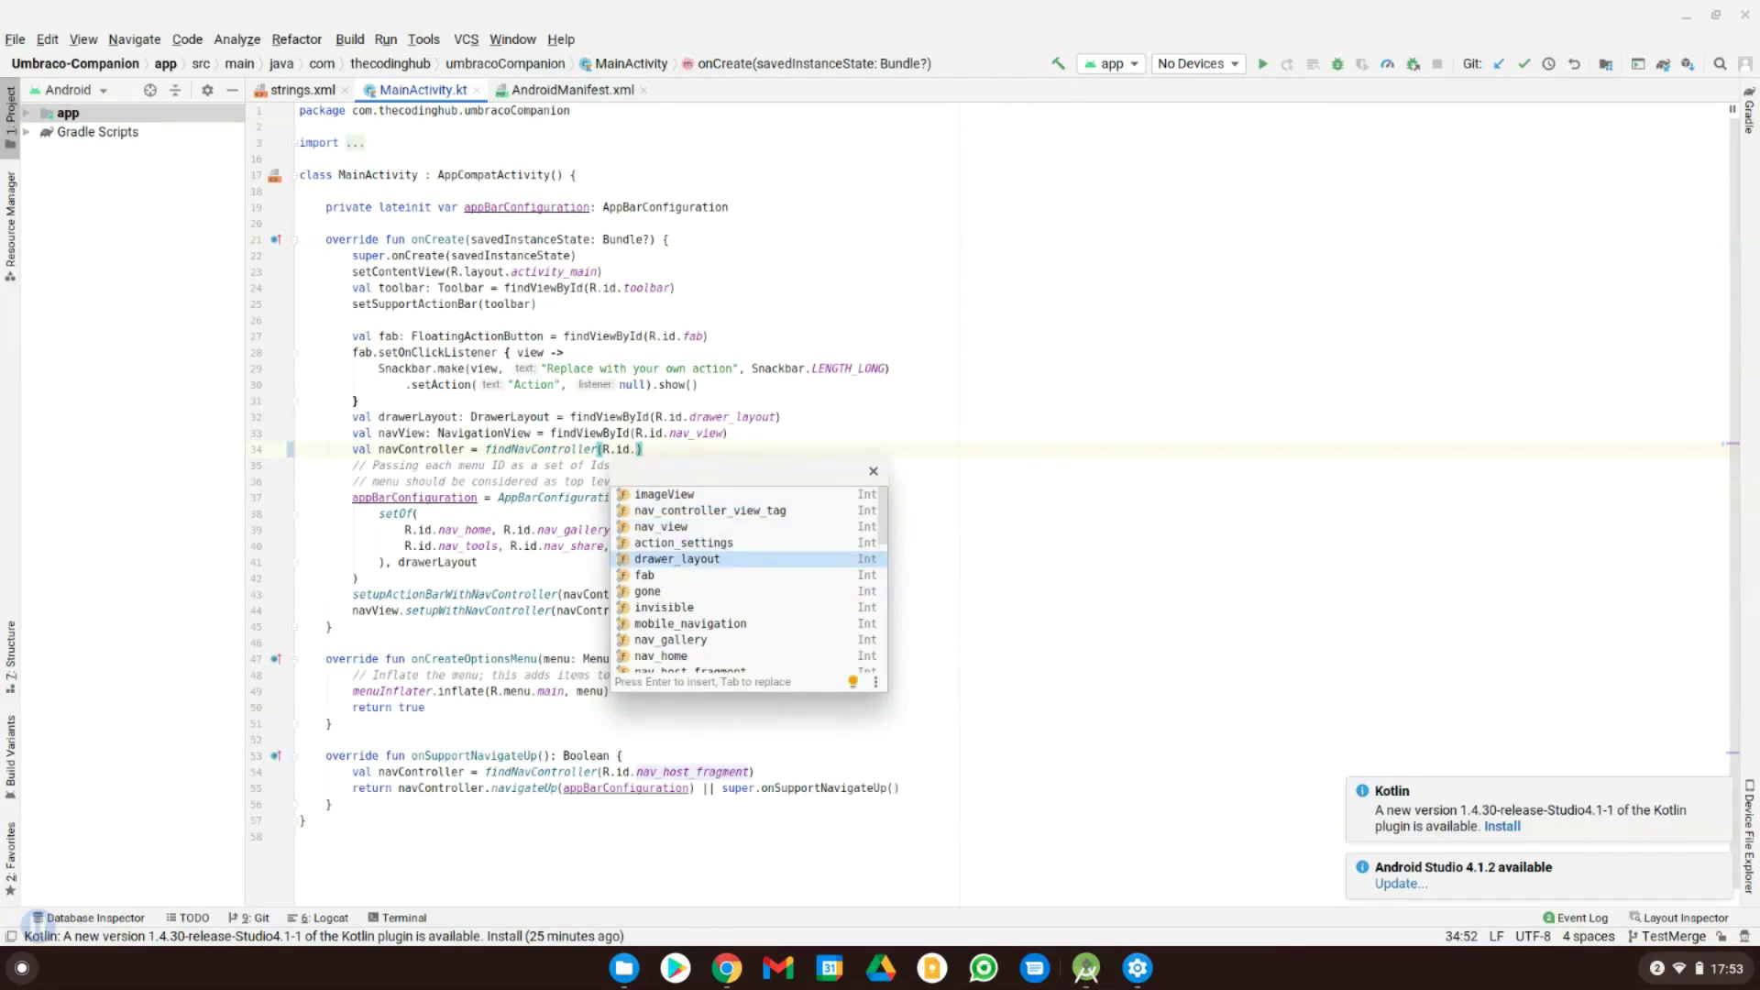
{"action": "key", "text": "Escape"}
{"action": "key", "text": "ctrl+z"}
{"action": "left_click", "coordinate": [936, 435]}
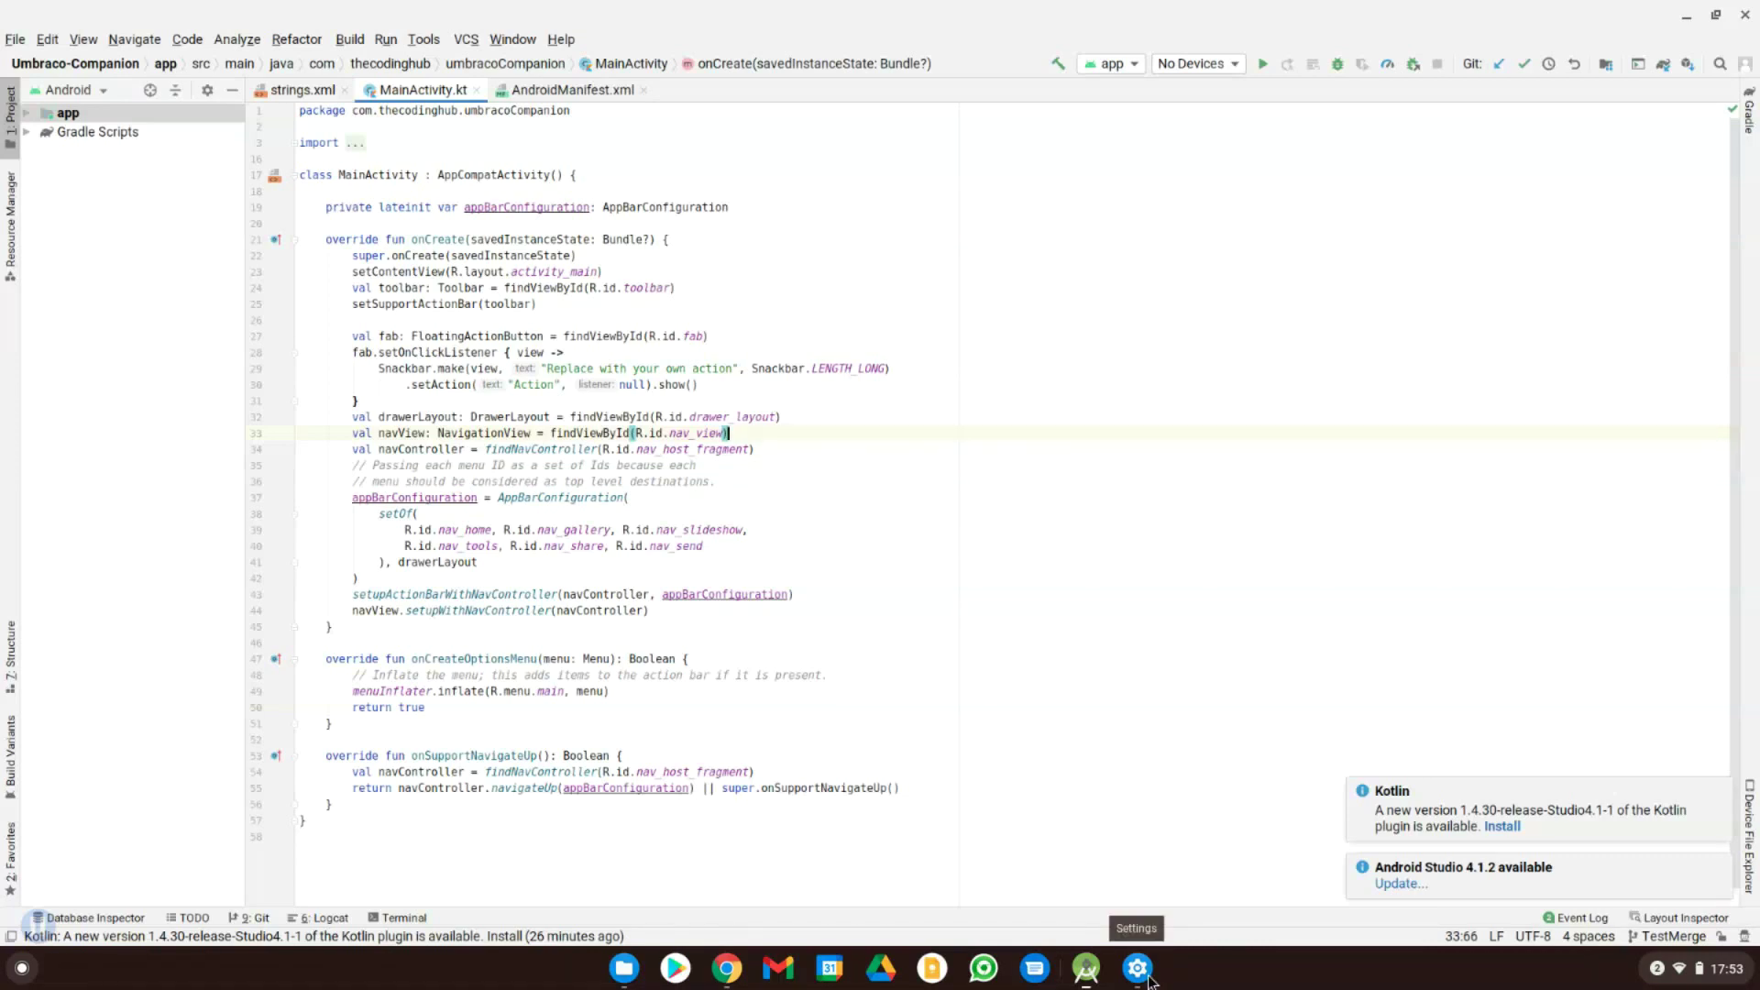
{"action": "left_click", "coordinate": [1138, 969]}
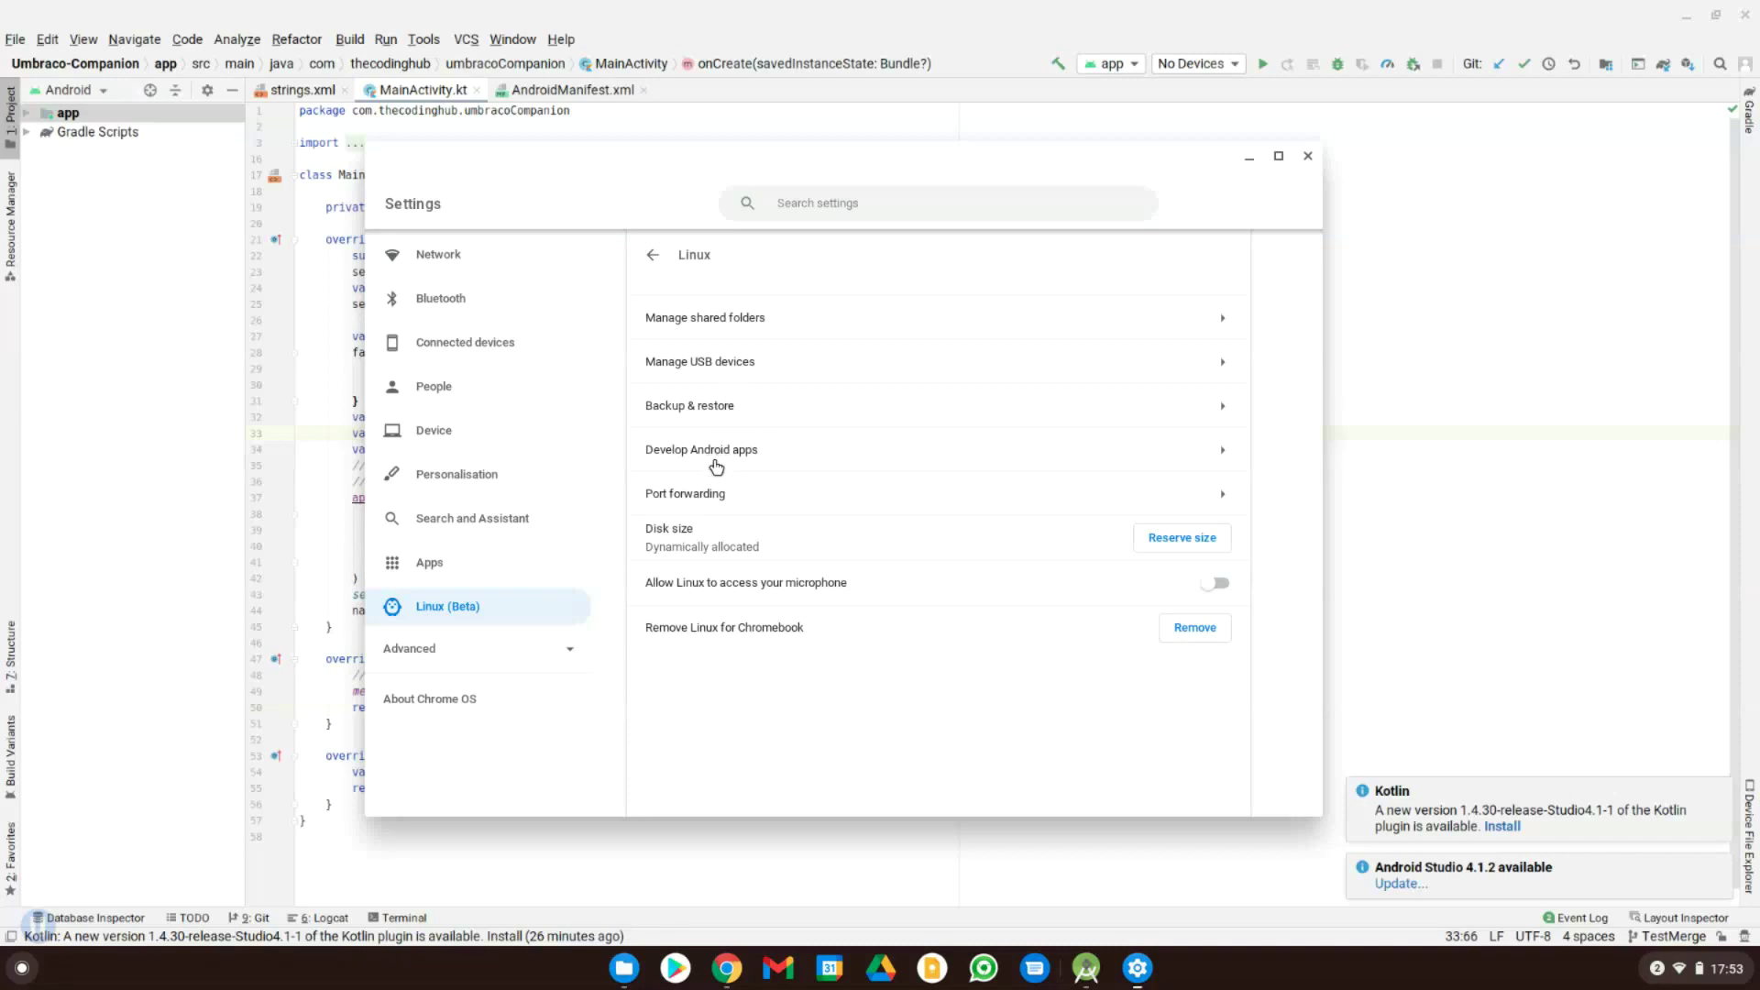
- Review Linux's Manage USB devices page, go back, and open Develop Android apps
{"action": "left_click", "coordinate": [713, 365]}
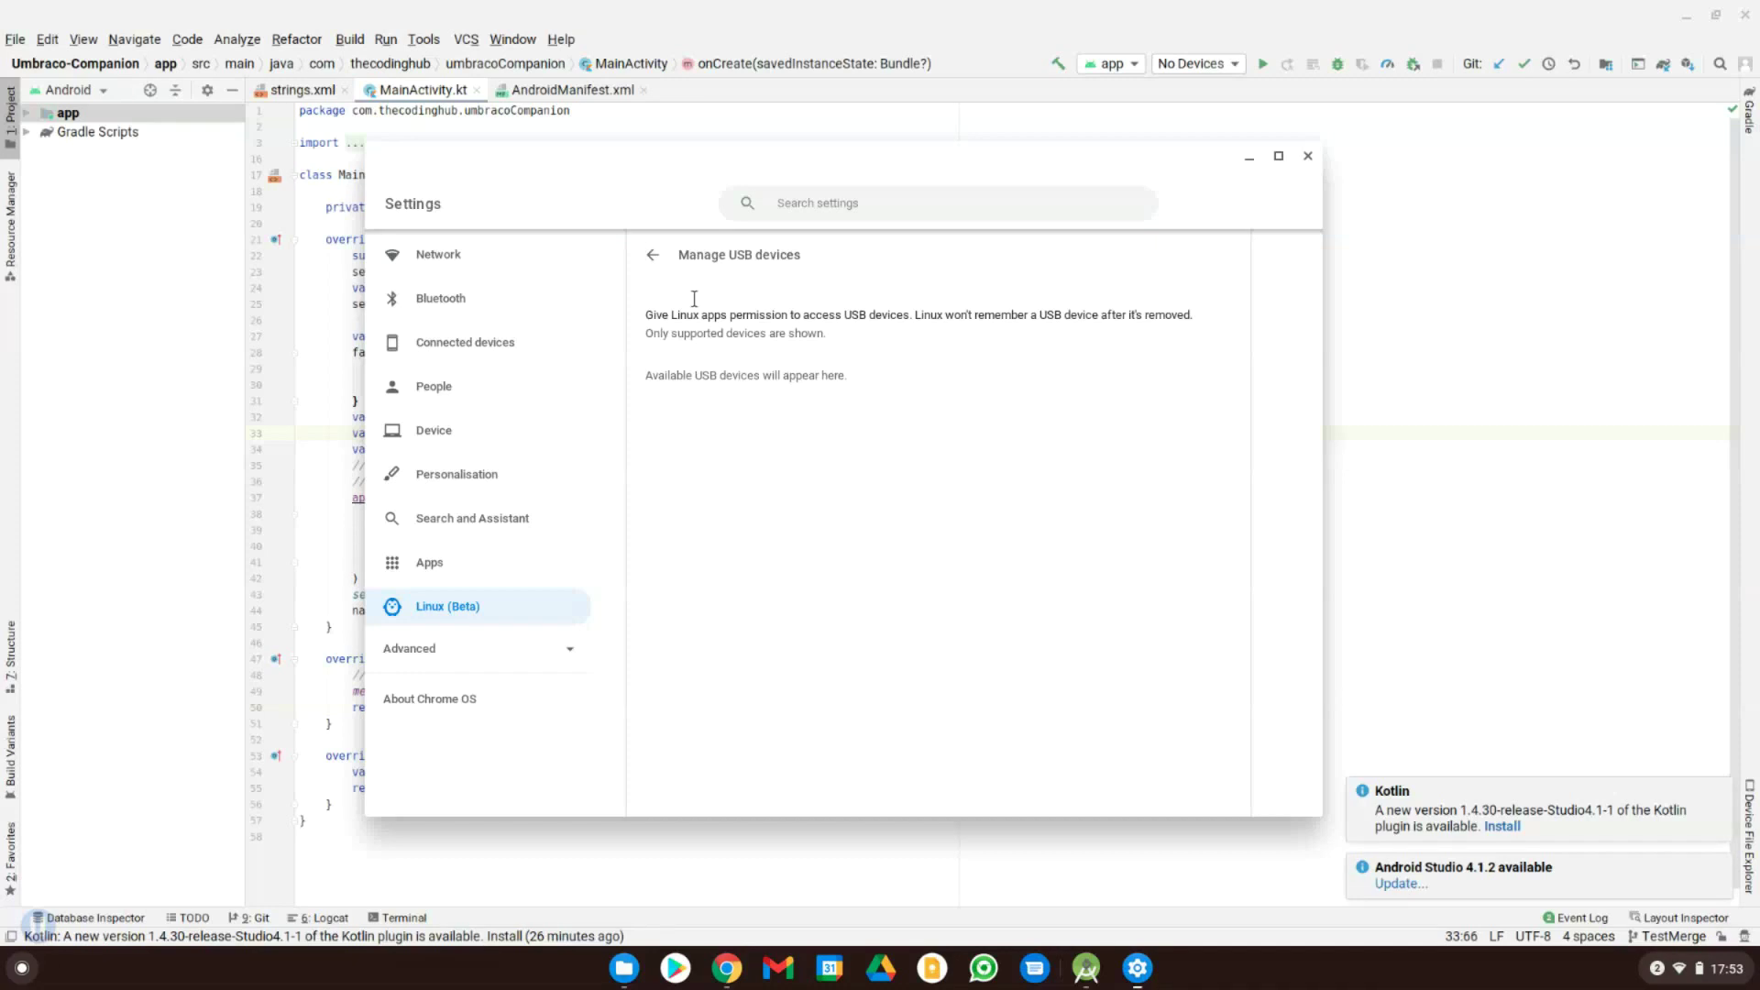
{"action": "left_click", "coordinate": [653, 255]}
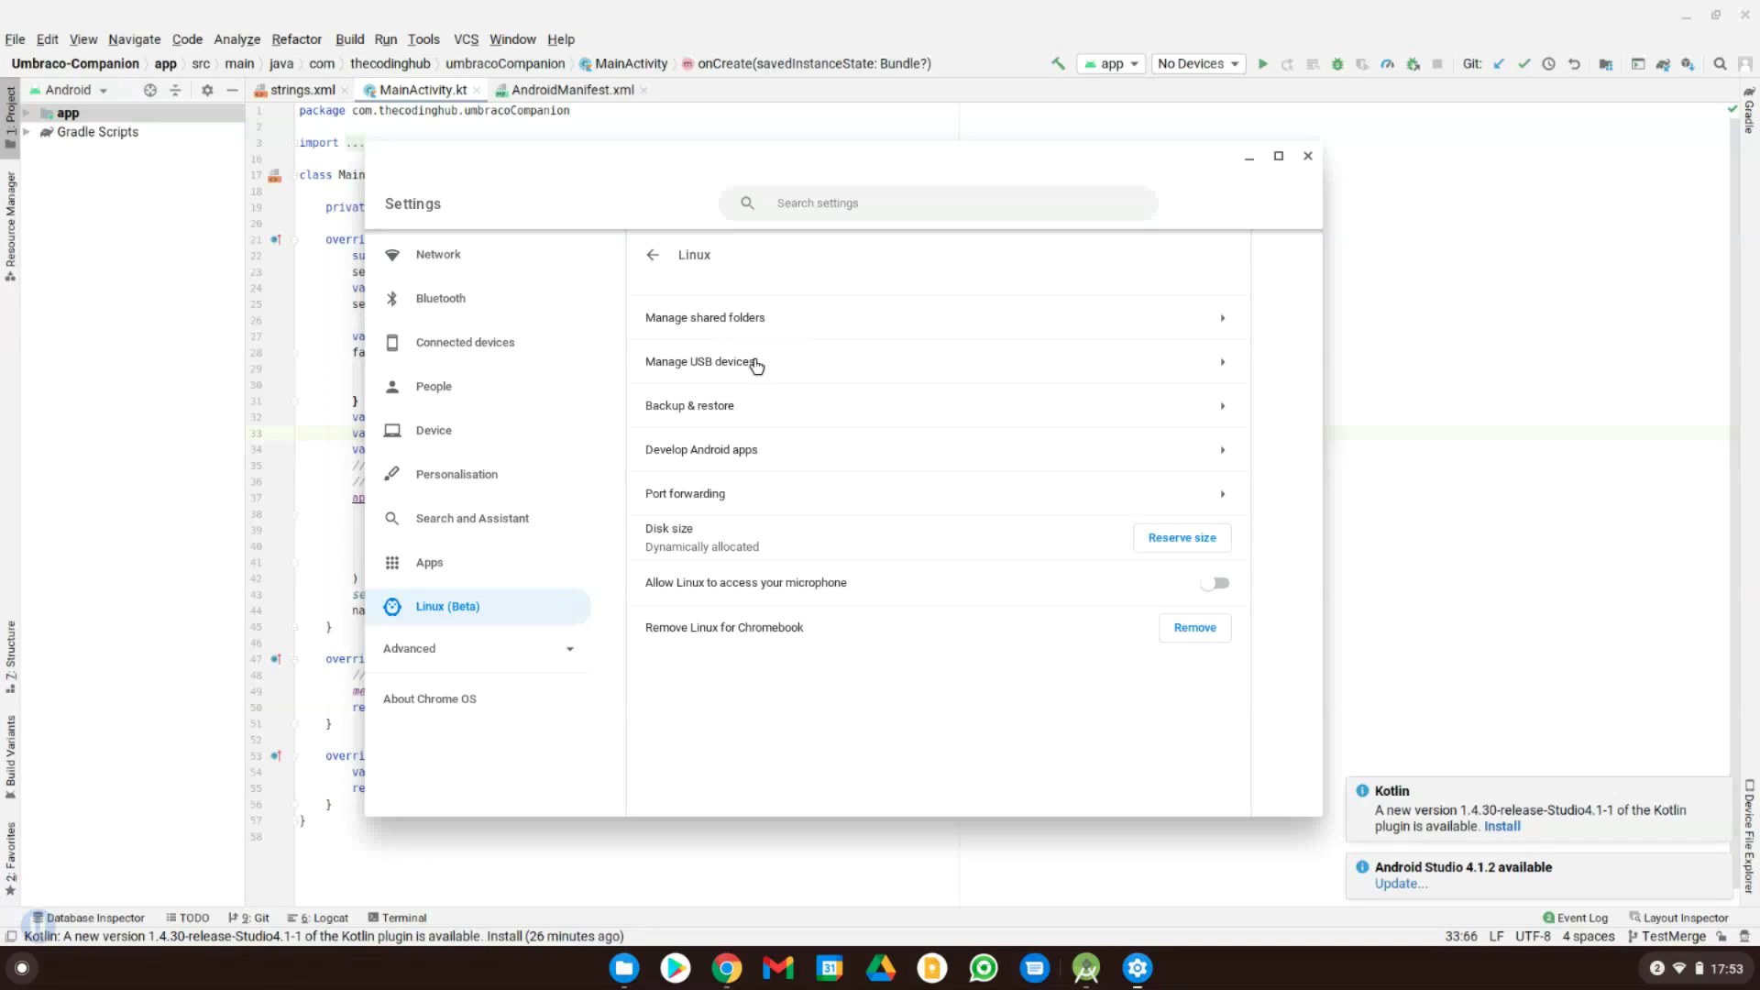
{"action": "left_click", "coordinate": [773, 458]}
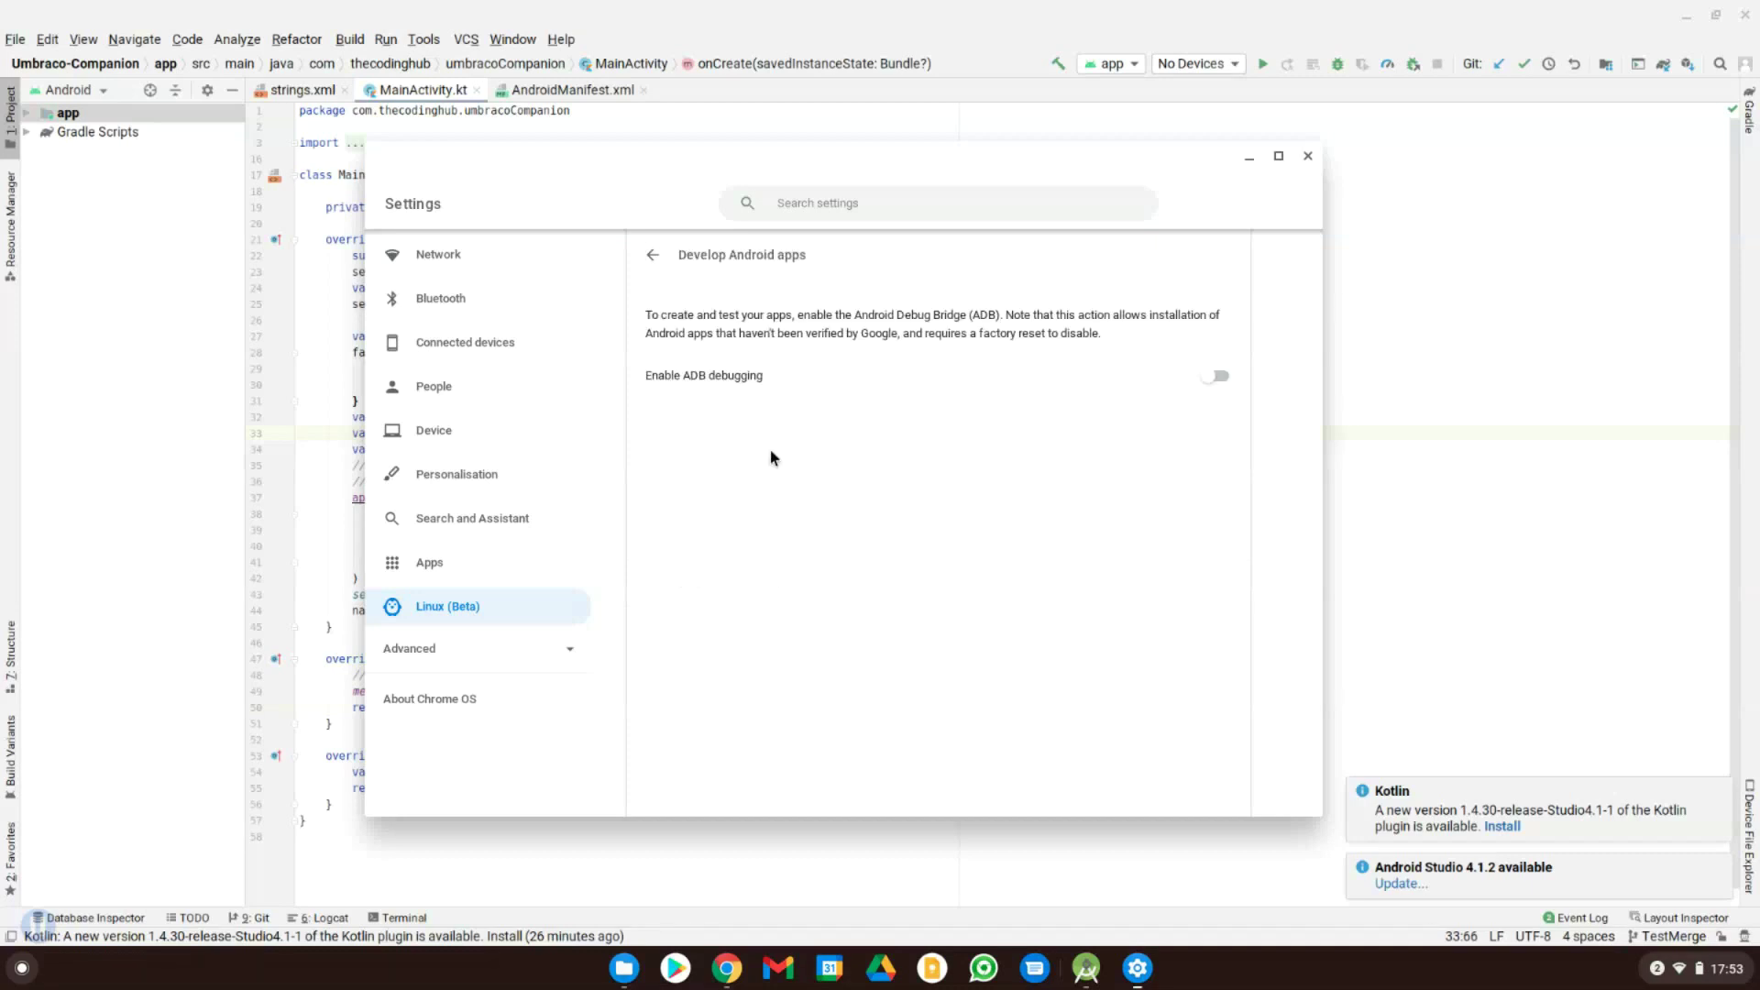
- Return to the Linux settings list and minimize Settings to reveal Android Studio
{"action": "left_click", "coordinate": [651, 255]}
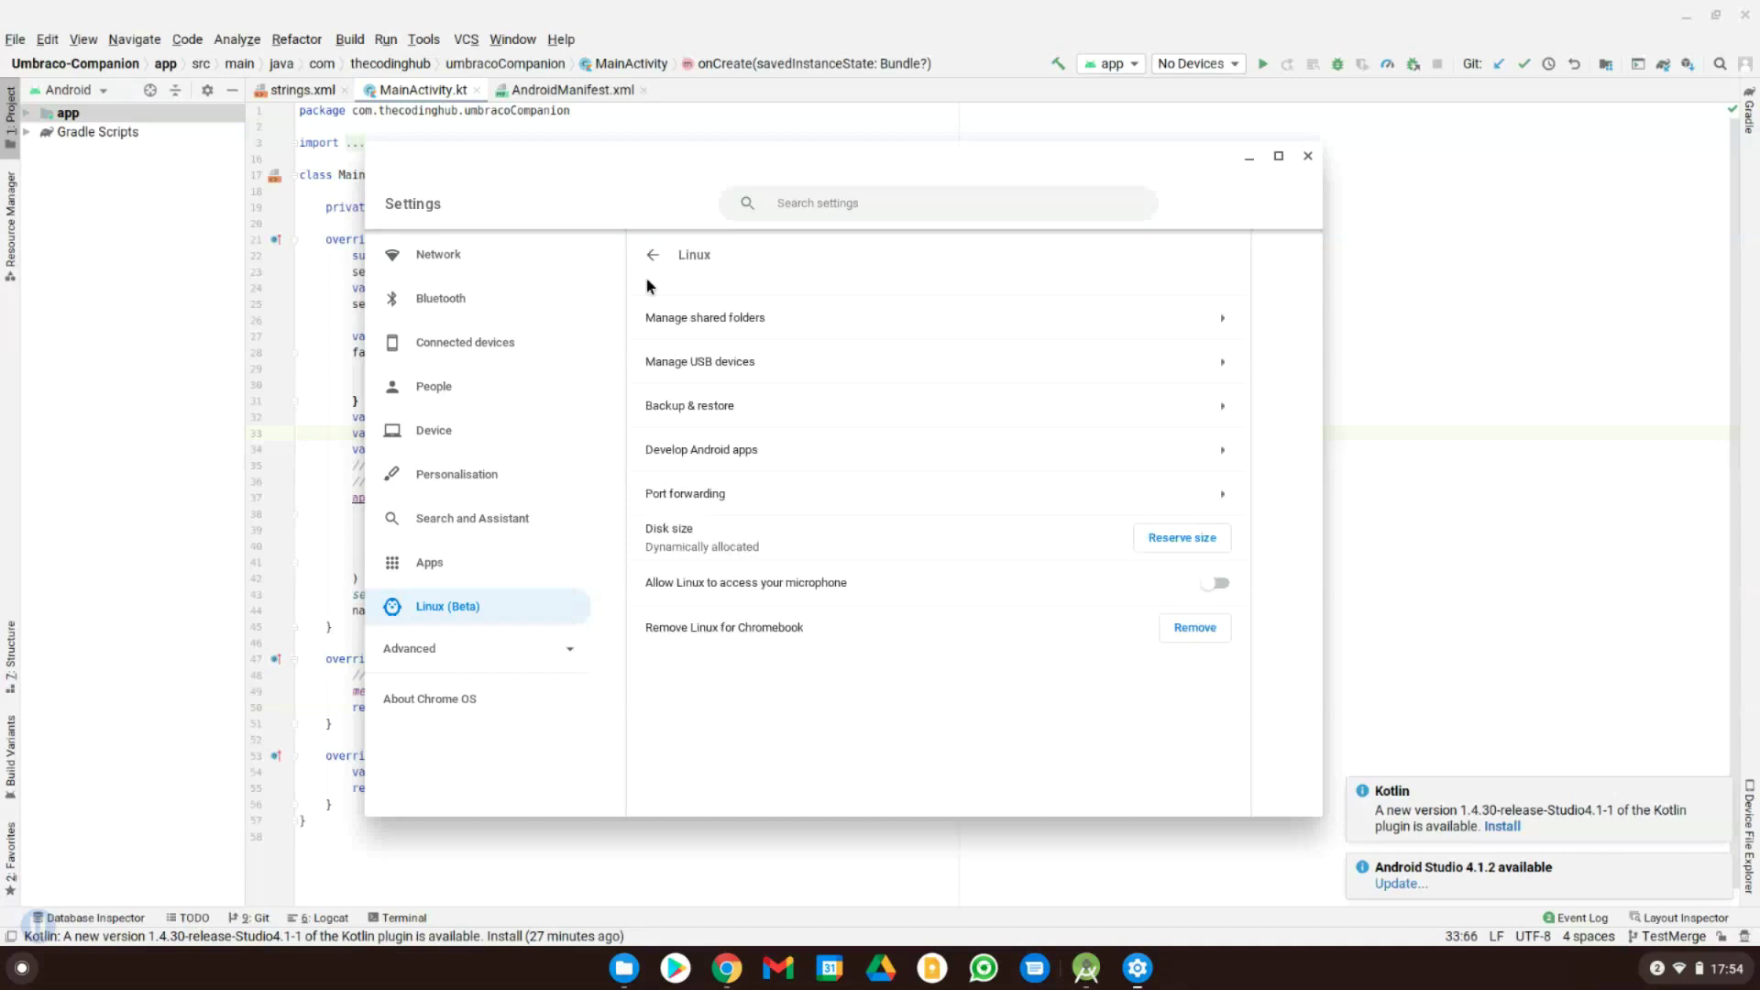
{"action": "left_click", "coordinate": [1247, 159]}
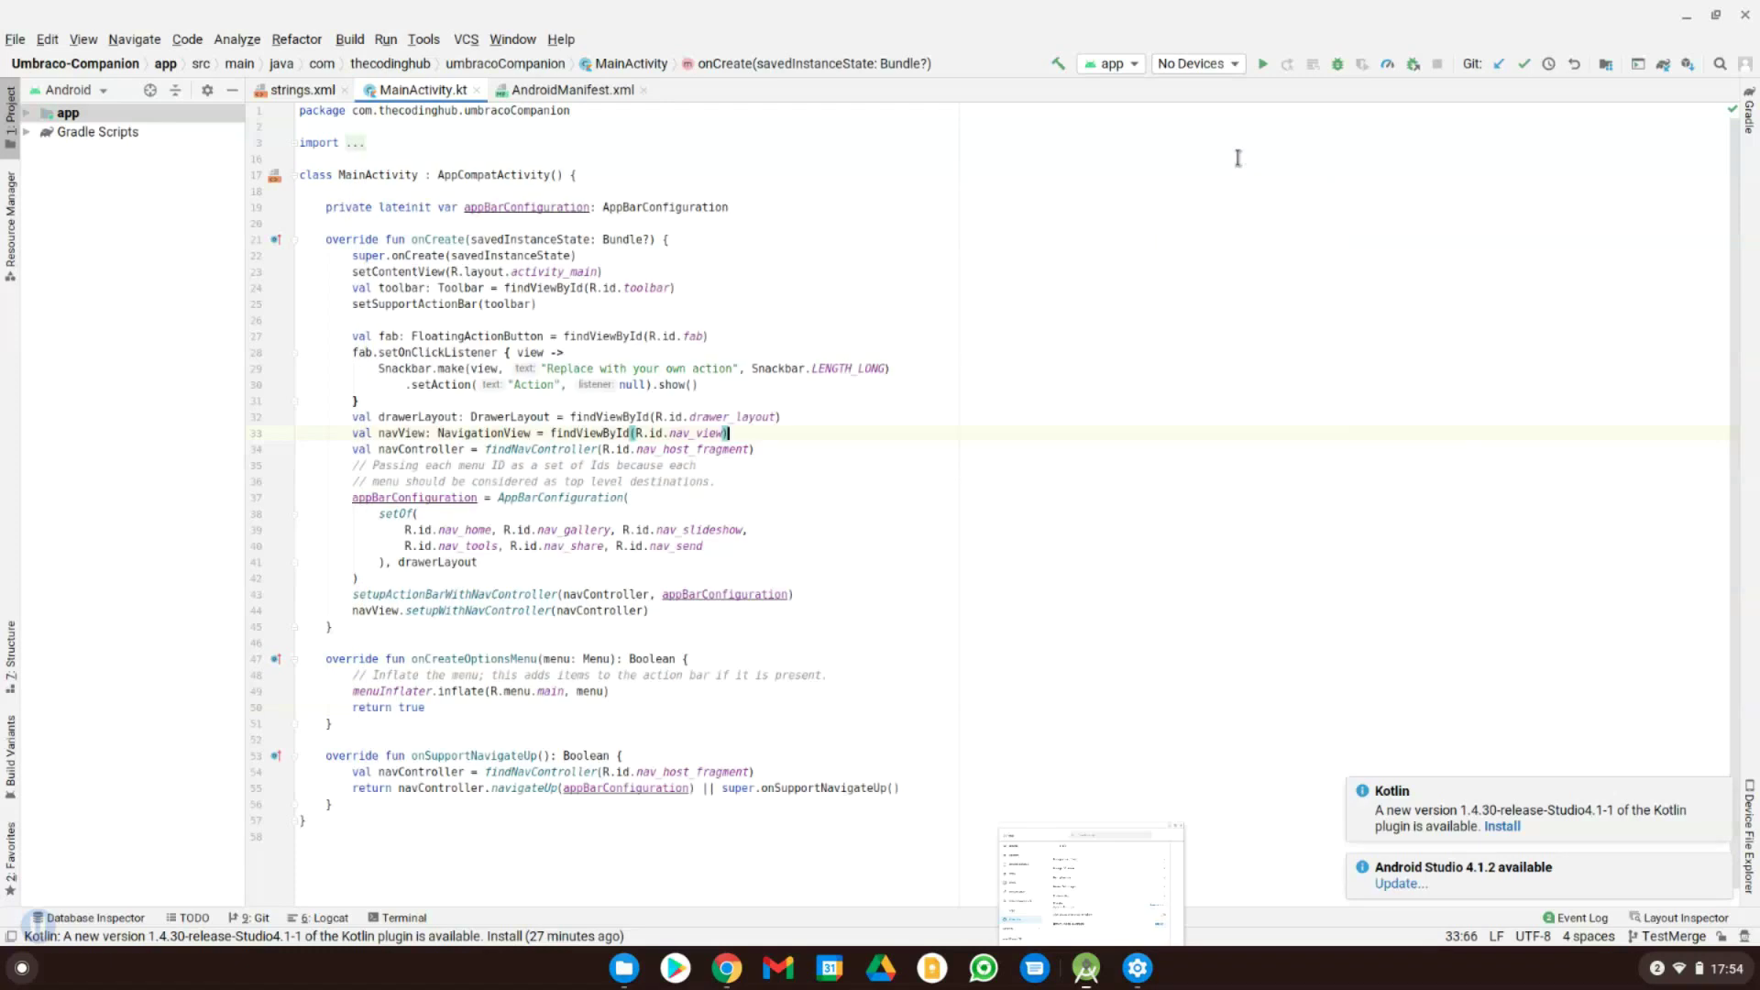
- Bring Chrome to the front and open a new incognito tab
{"action": "left_click", "coordinate": [733, 968]}
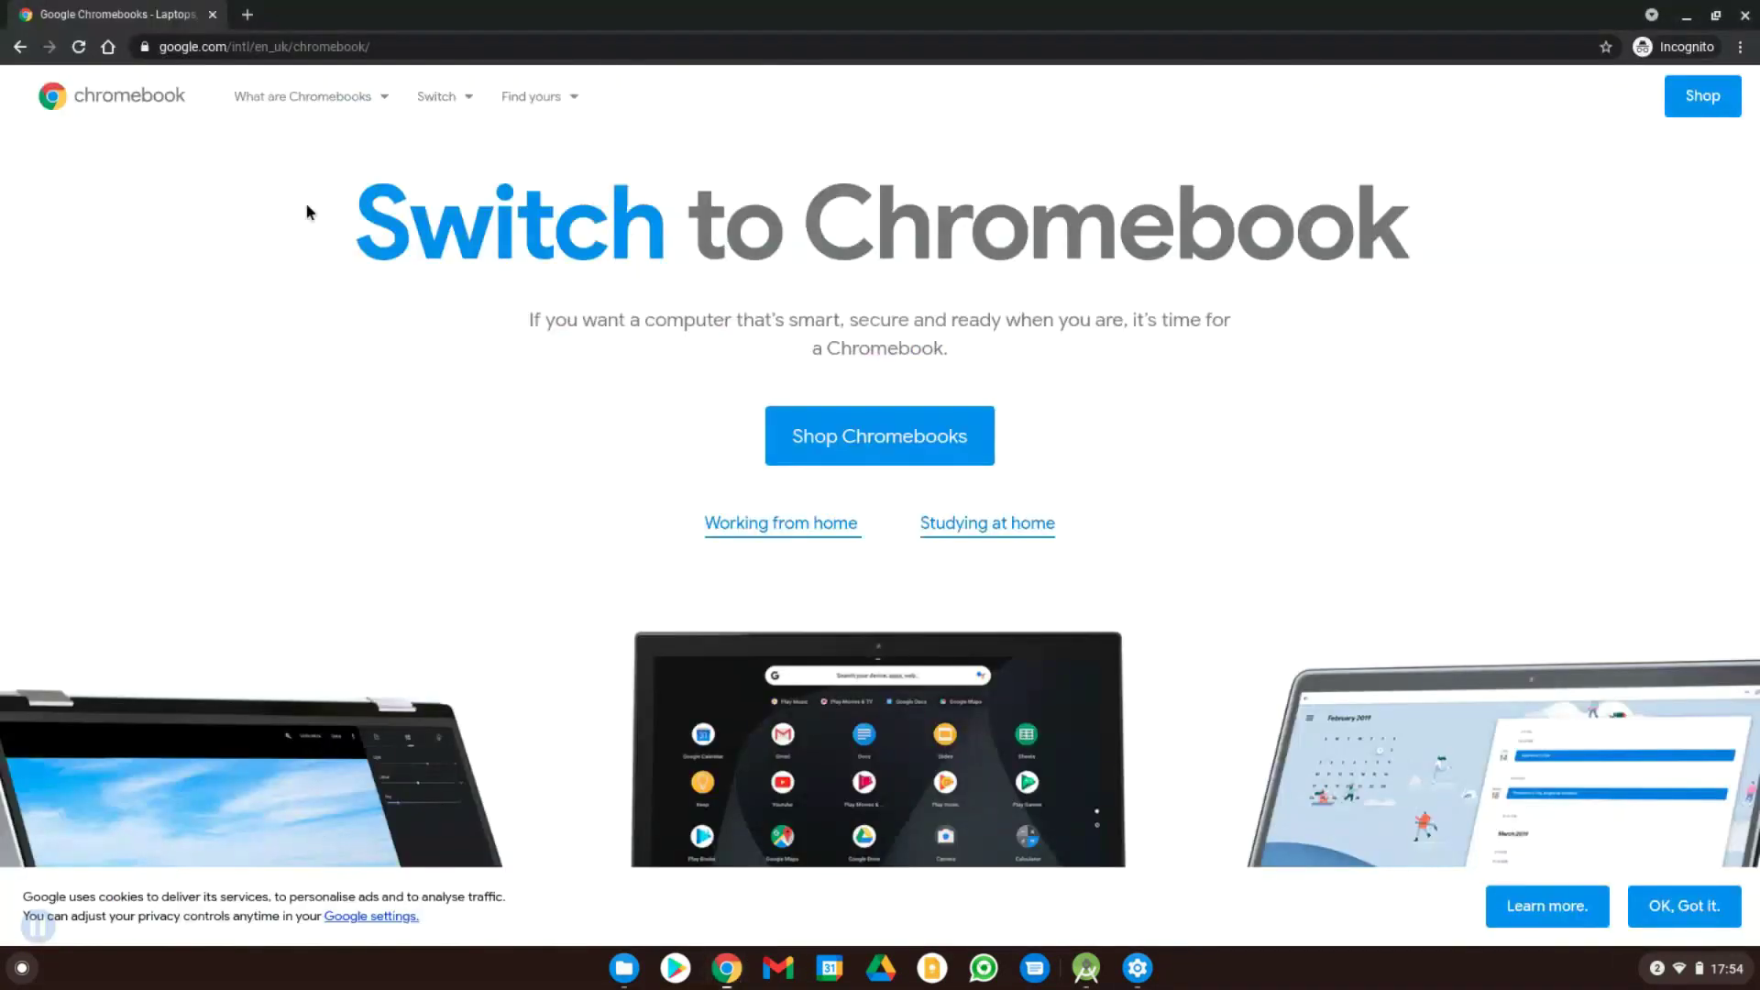
{"action": "left_click", "coordinate": [248, 13]}
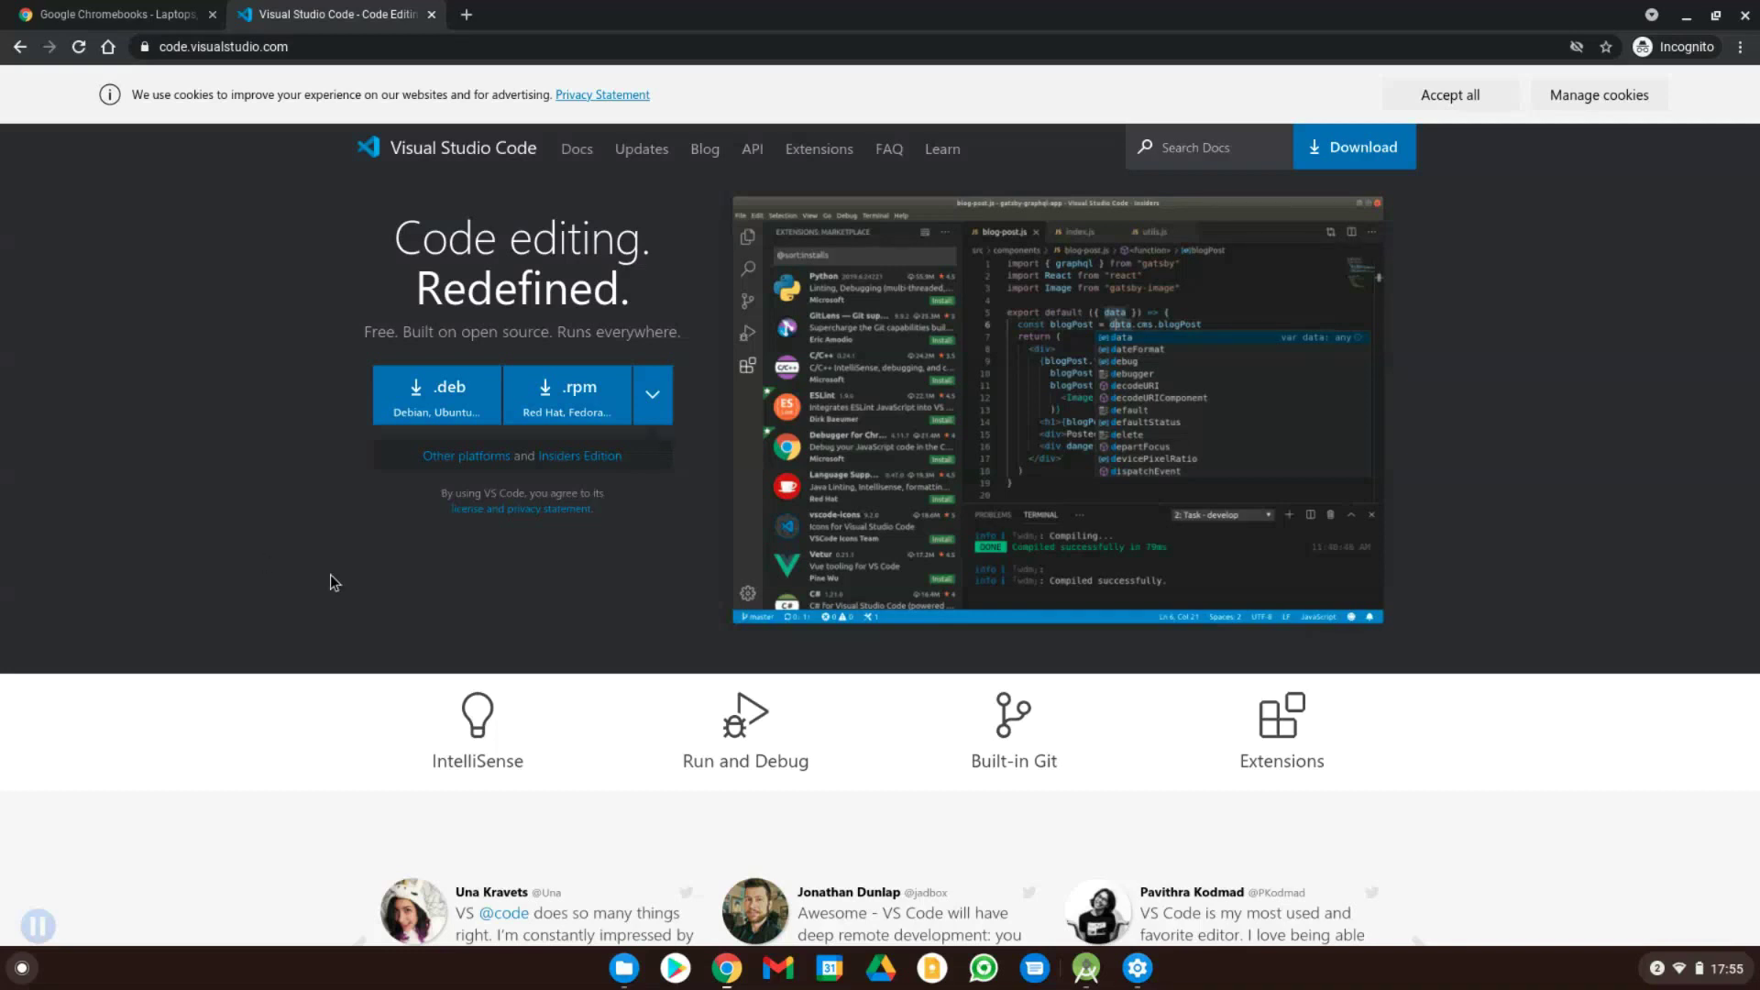
- Install the downloaded code_1.53.0 .deb from Downloads as a Linux app
{"action": "left_click", "coordinate": [615, 961]}
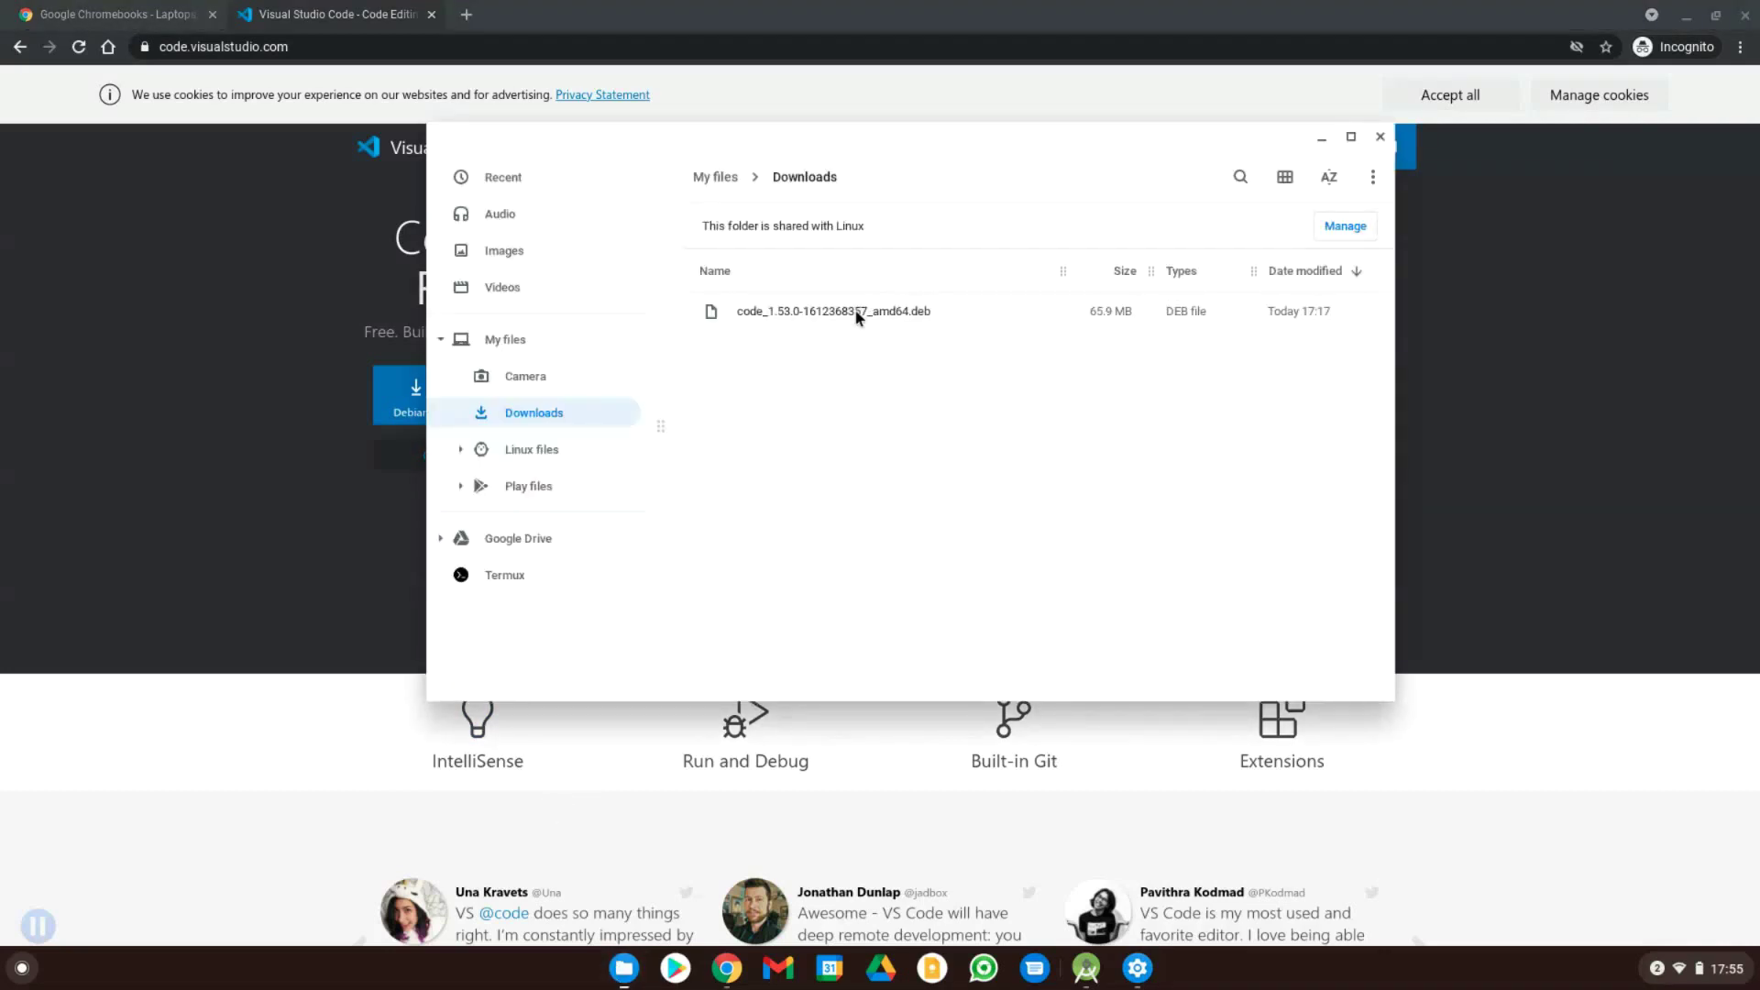
{"action": "double_click", "coordinate": [858, 314]}
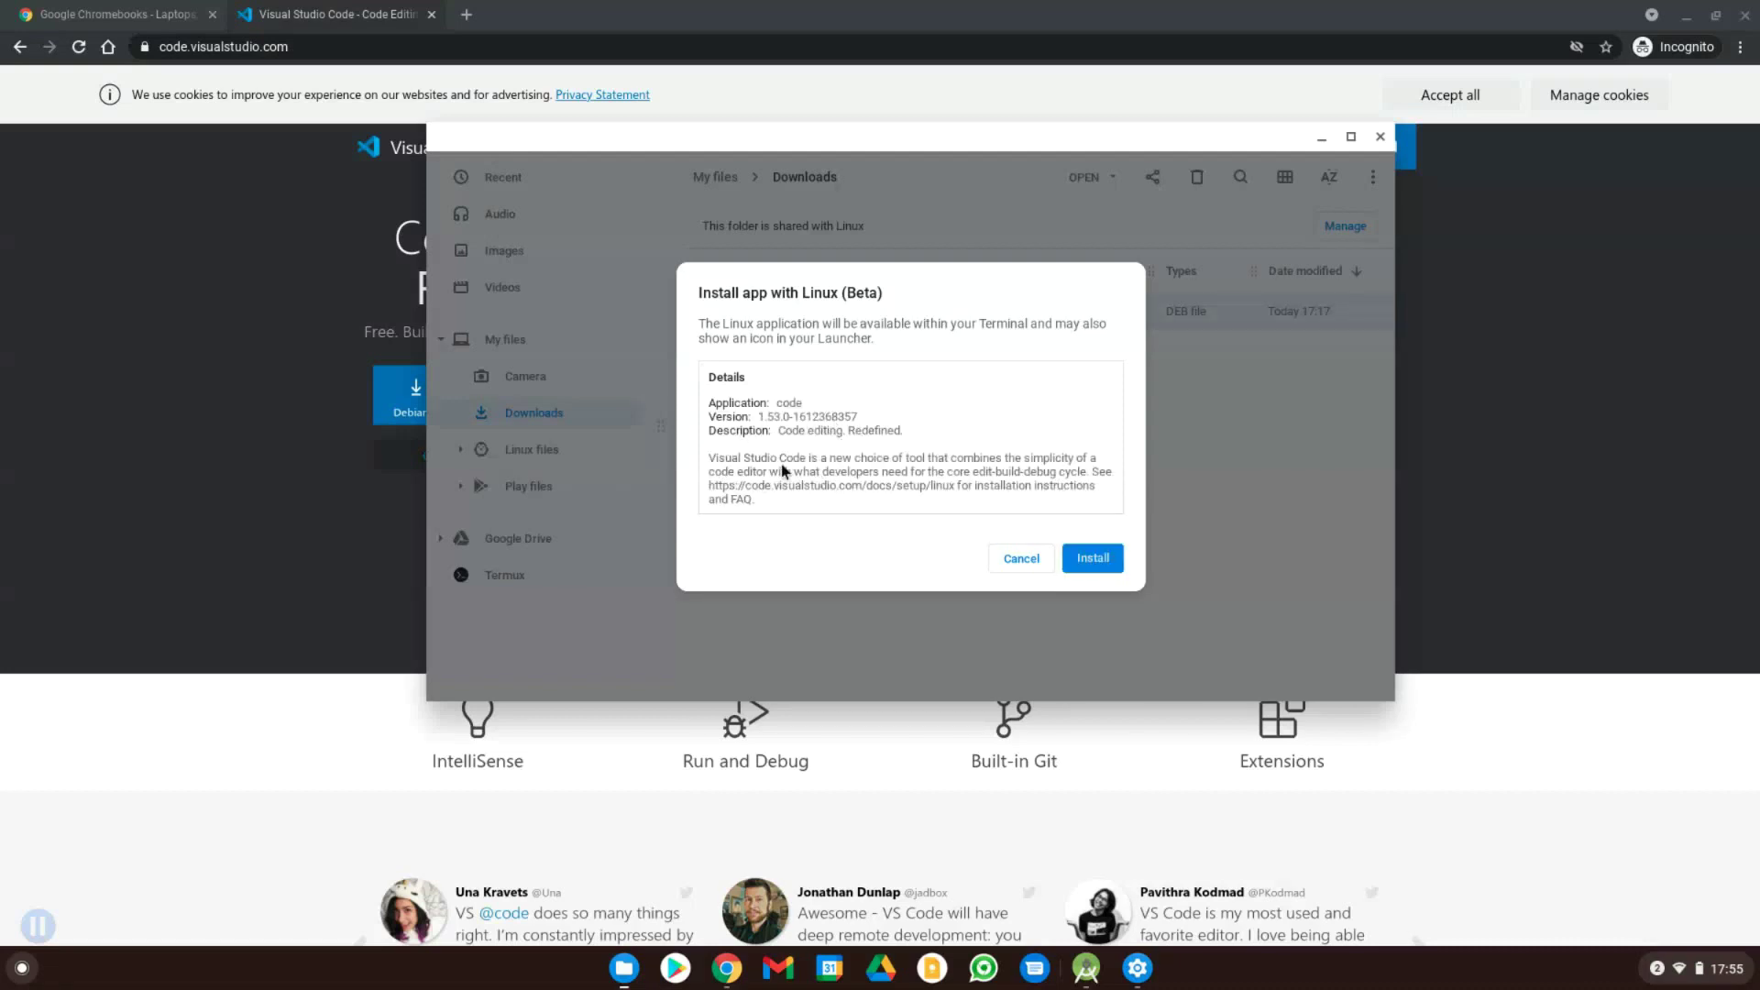
{"action": "left_click", "coordinate": [1096, 559]}
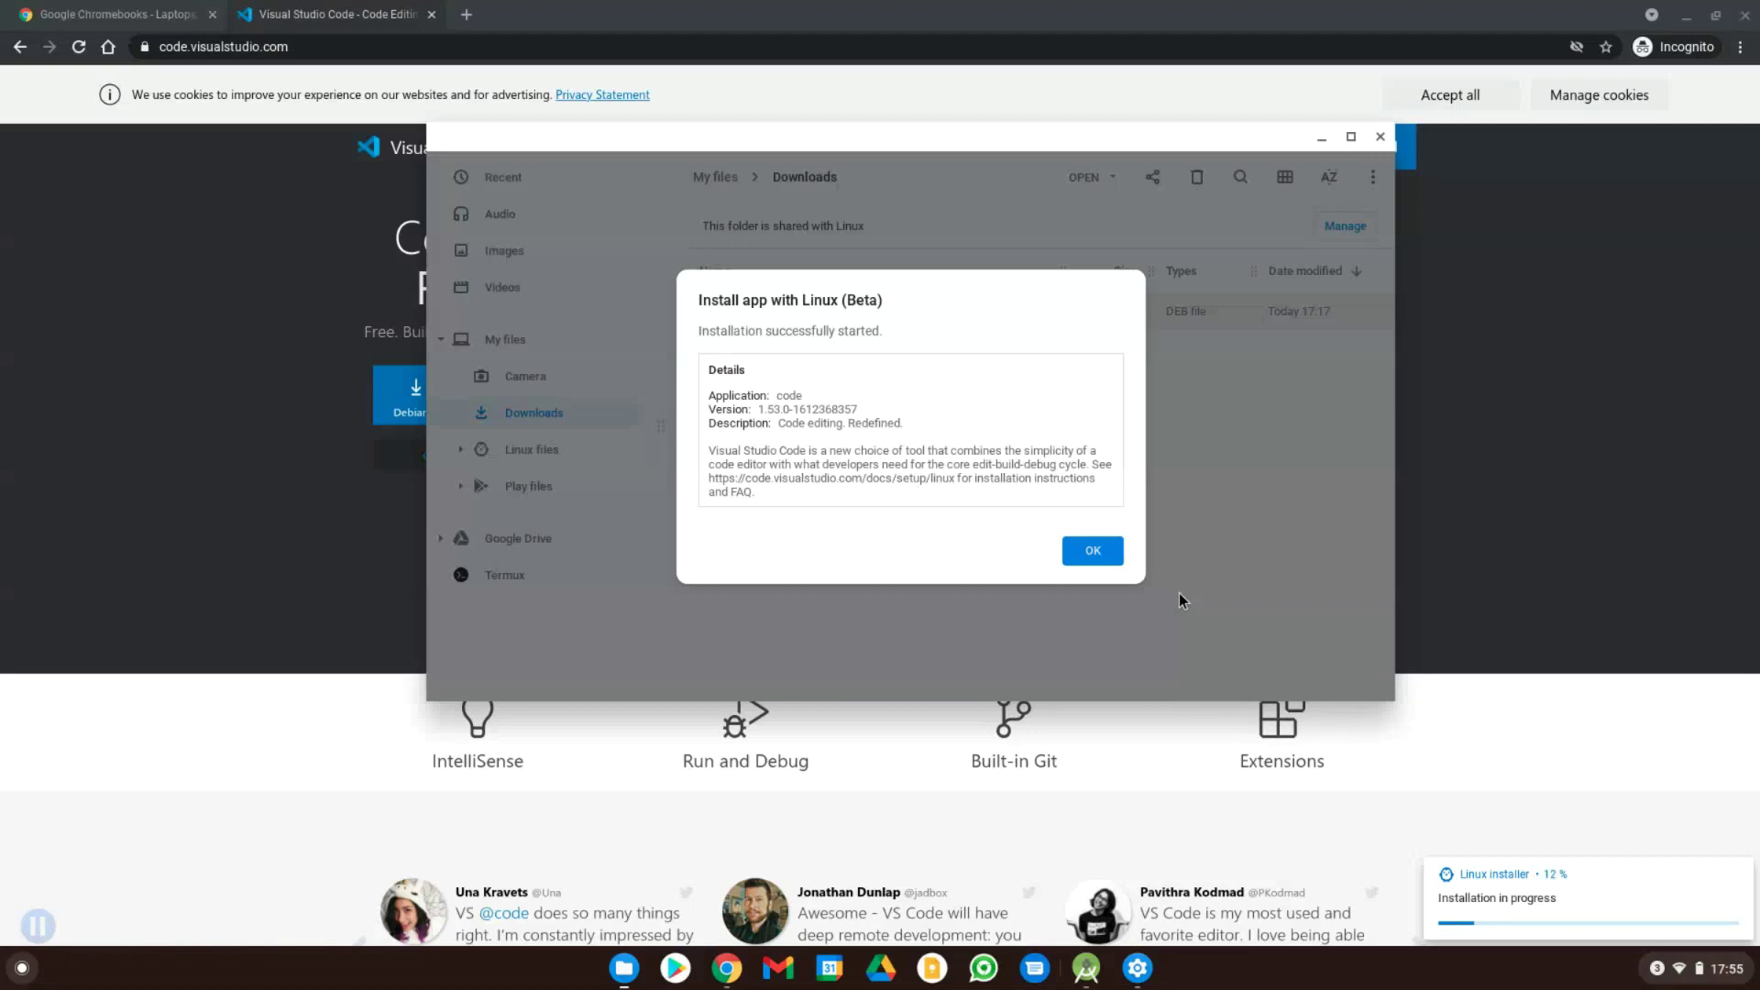
- Dismiss the Visual Studio Code install confirmation and expand the launcher to the full app grid
{"action": "left_click", "coordinate": [1085, 551]}
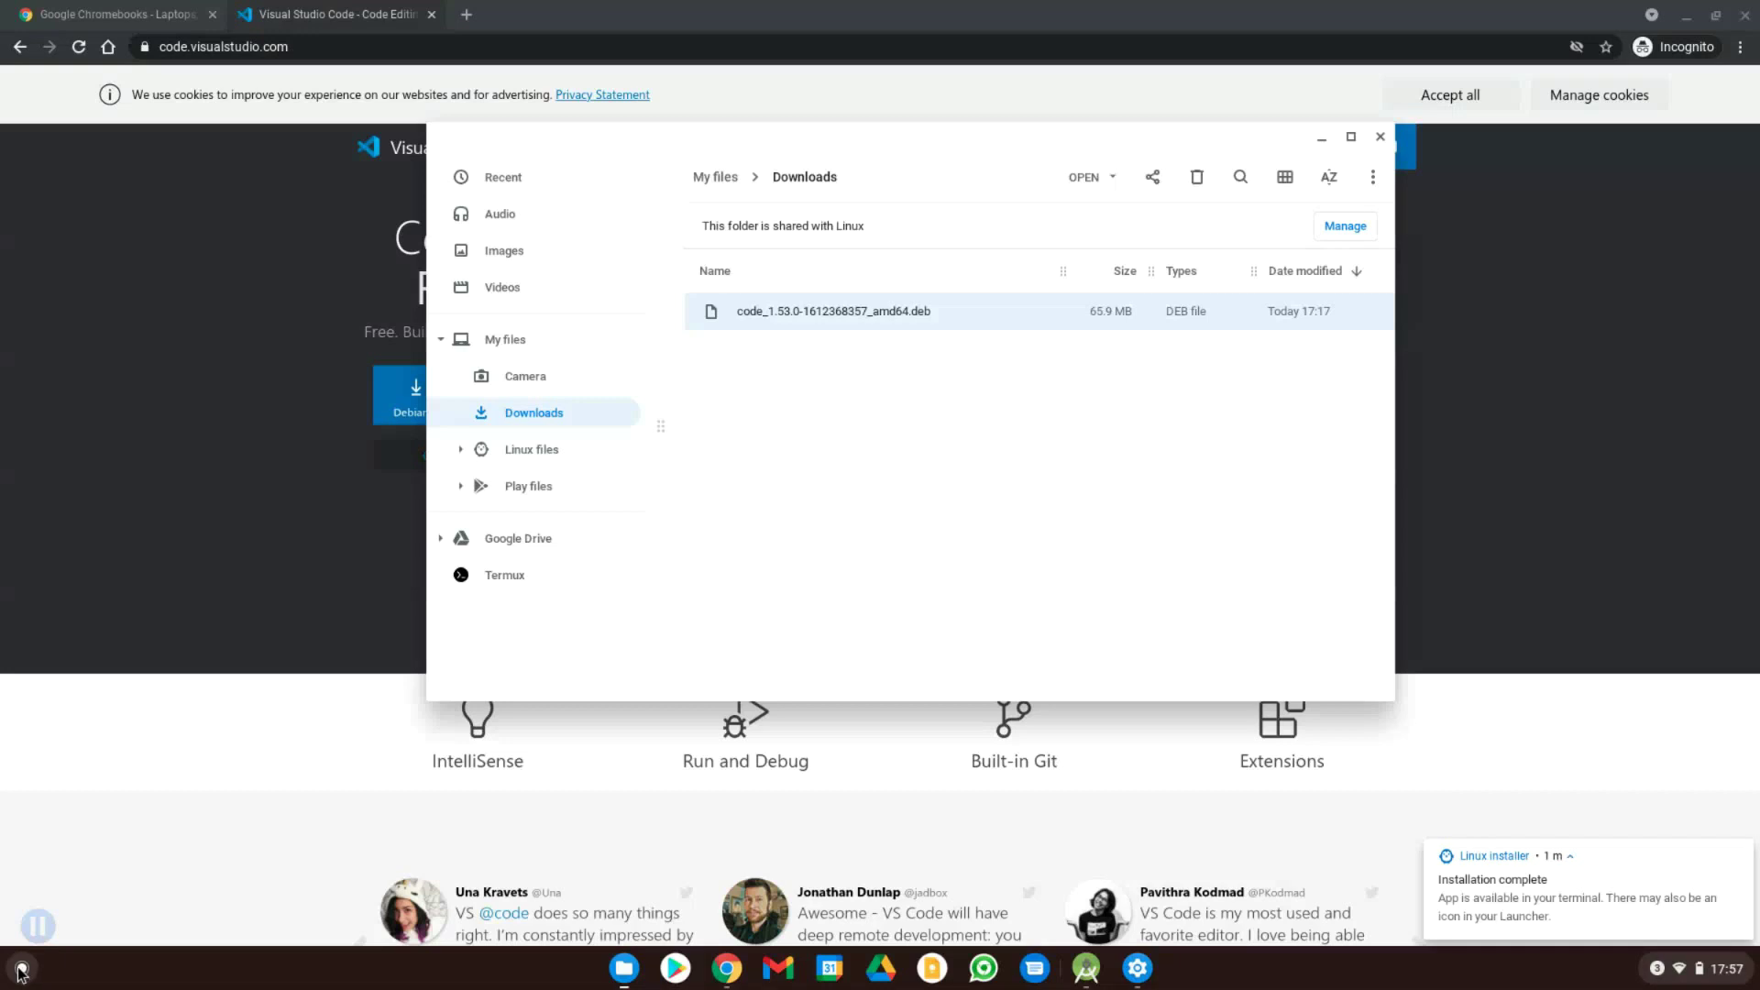
{"action": "left_click", "coordinate": [20, 968]}
{"action": "scroll", "coordinate": [338, 840], "scroll_direction": "down", "scroll_amount": 1}
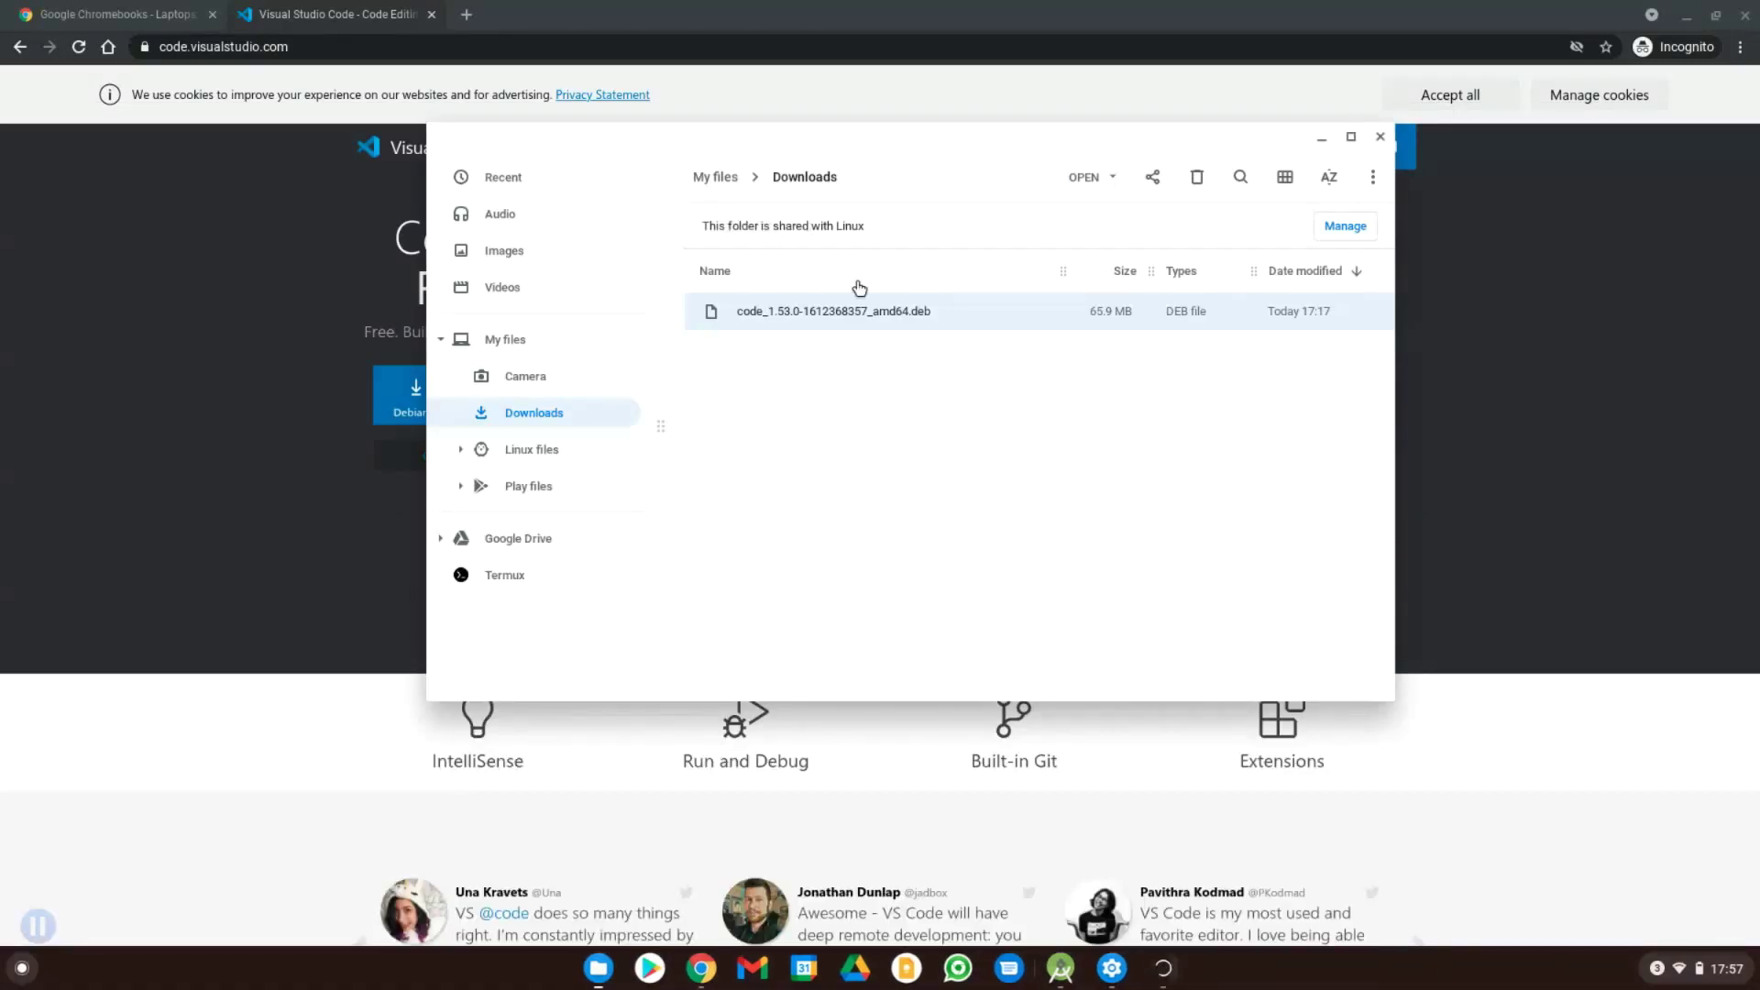
- Minimize the Files window to move it out of view
{"action": "left_click", "coordinate": [1319, 140]}
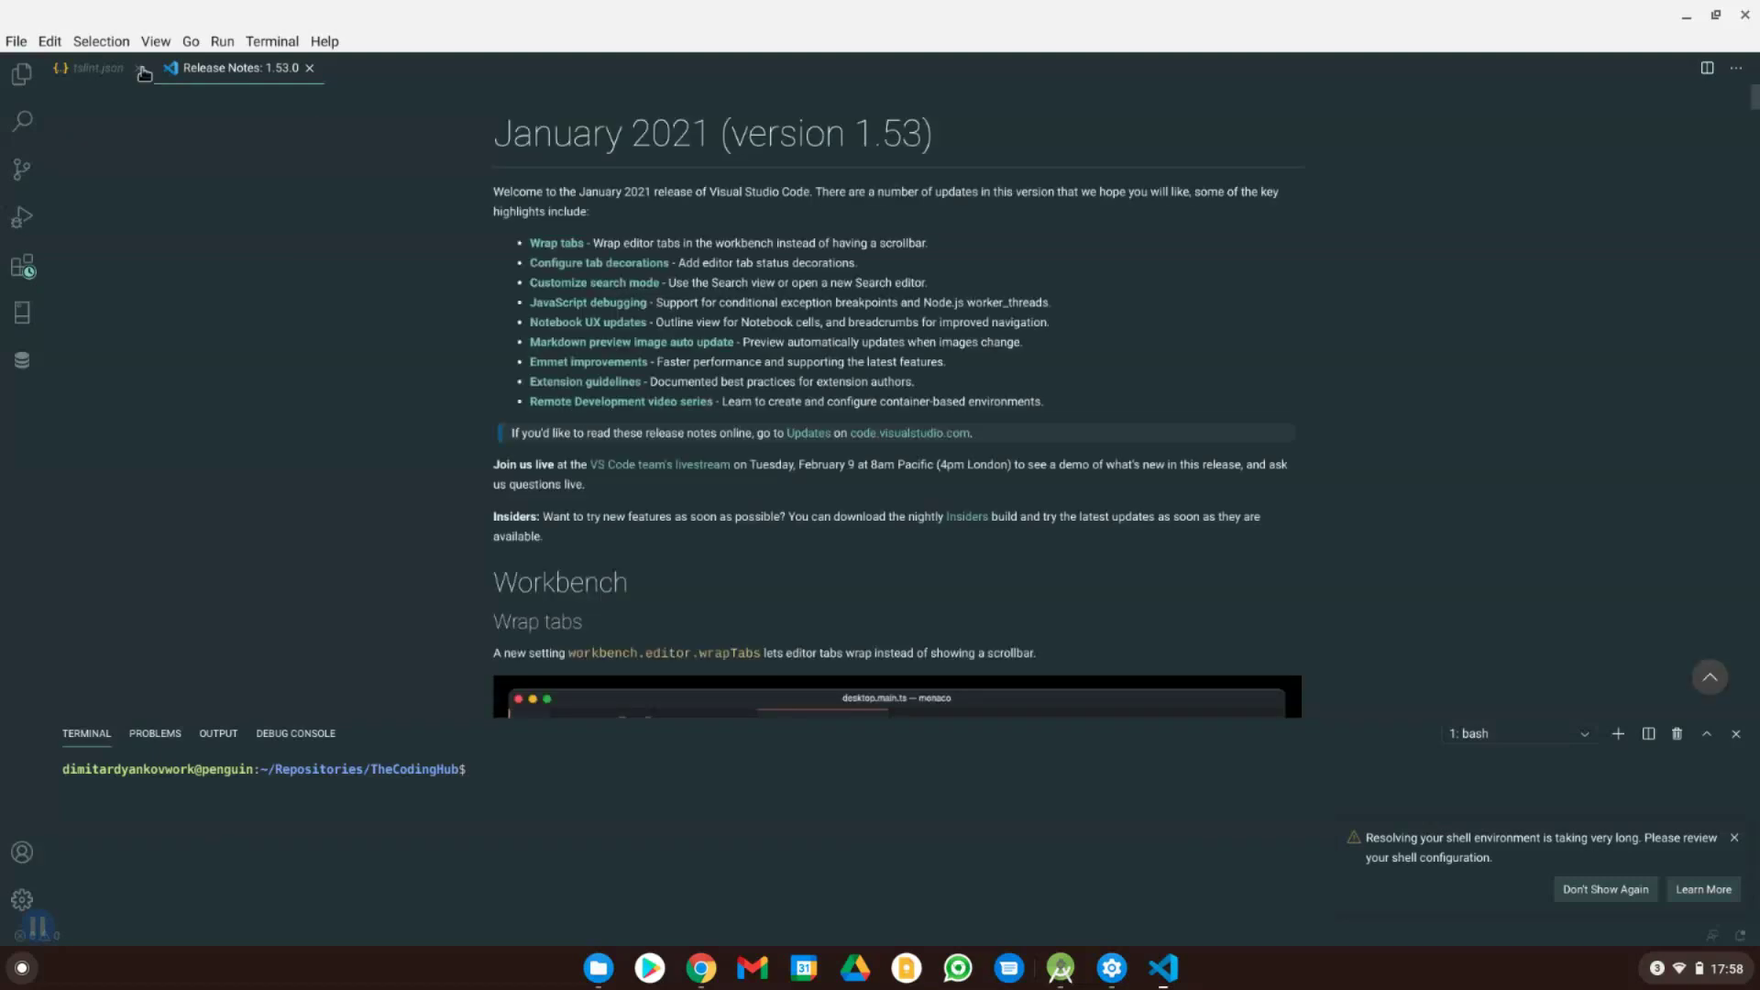
- Close tslint.json, scroll through the 1.53 release notes, and show the installed extensions
{"action": "left_click", "coordinate": [141, 69]}
{"action": "scroll", "coordinate": [762, 427], "scroll_direction": "down", "scroll_amount": 3}
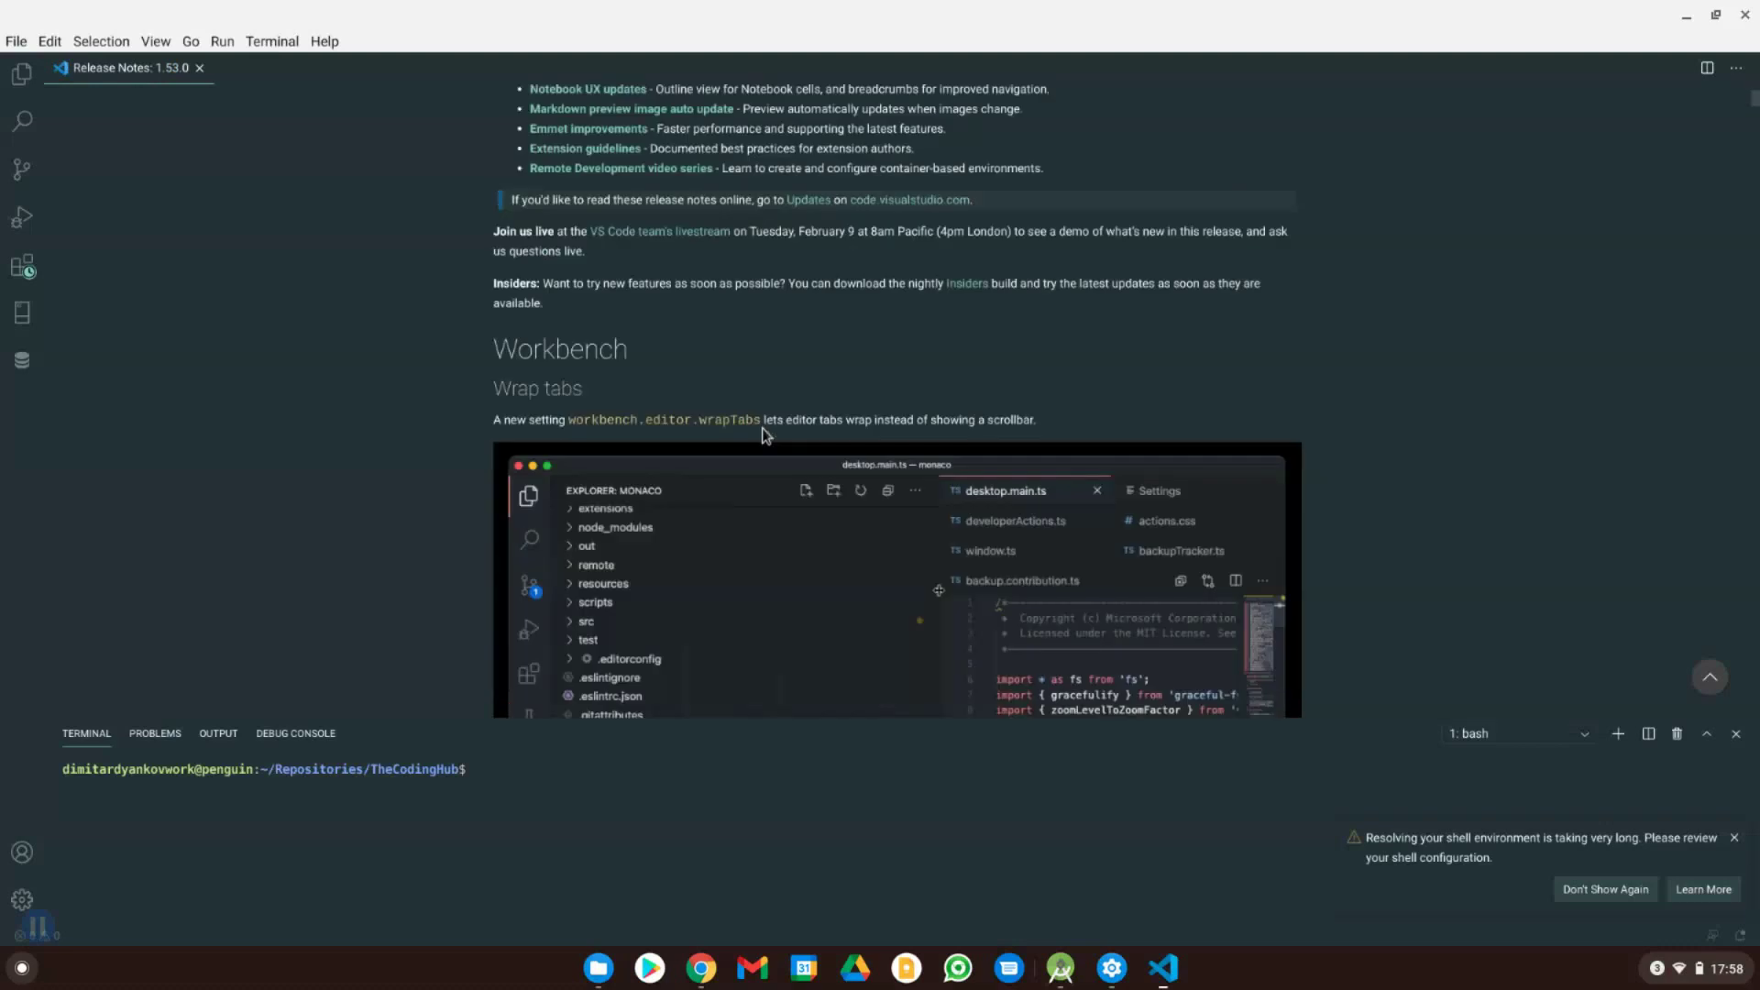
{"action": "scroll", "coordinate": [894, 450], "scroll_direction": "down", "scroll_amount": 2}
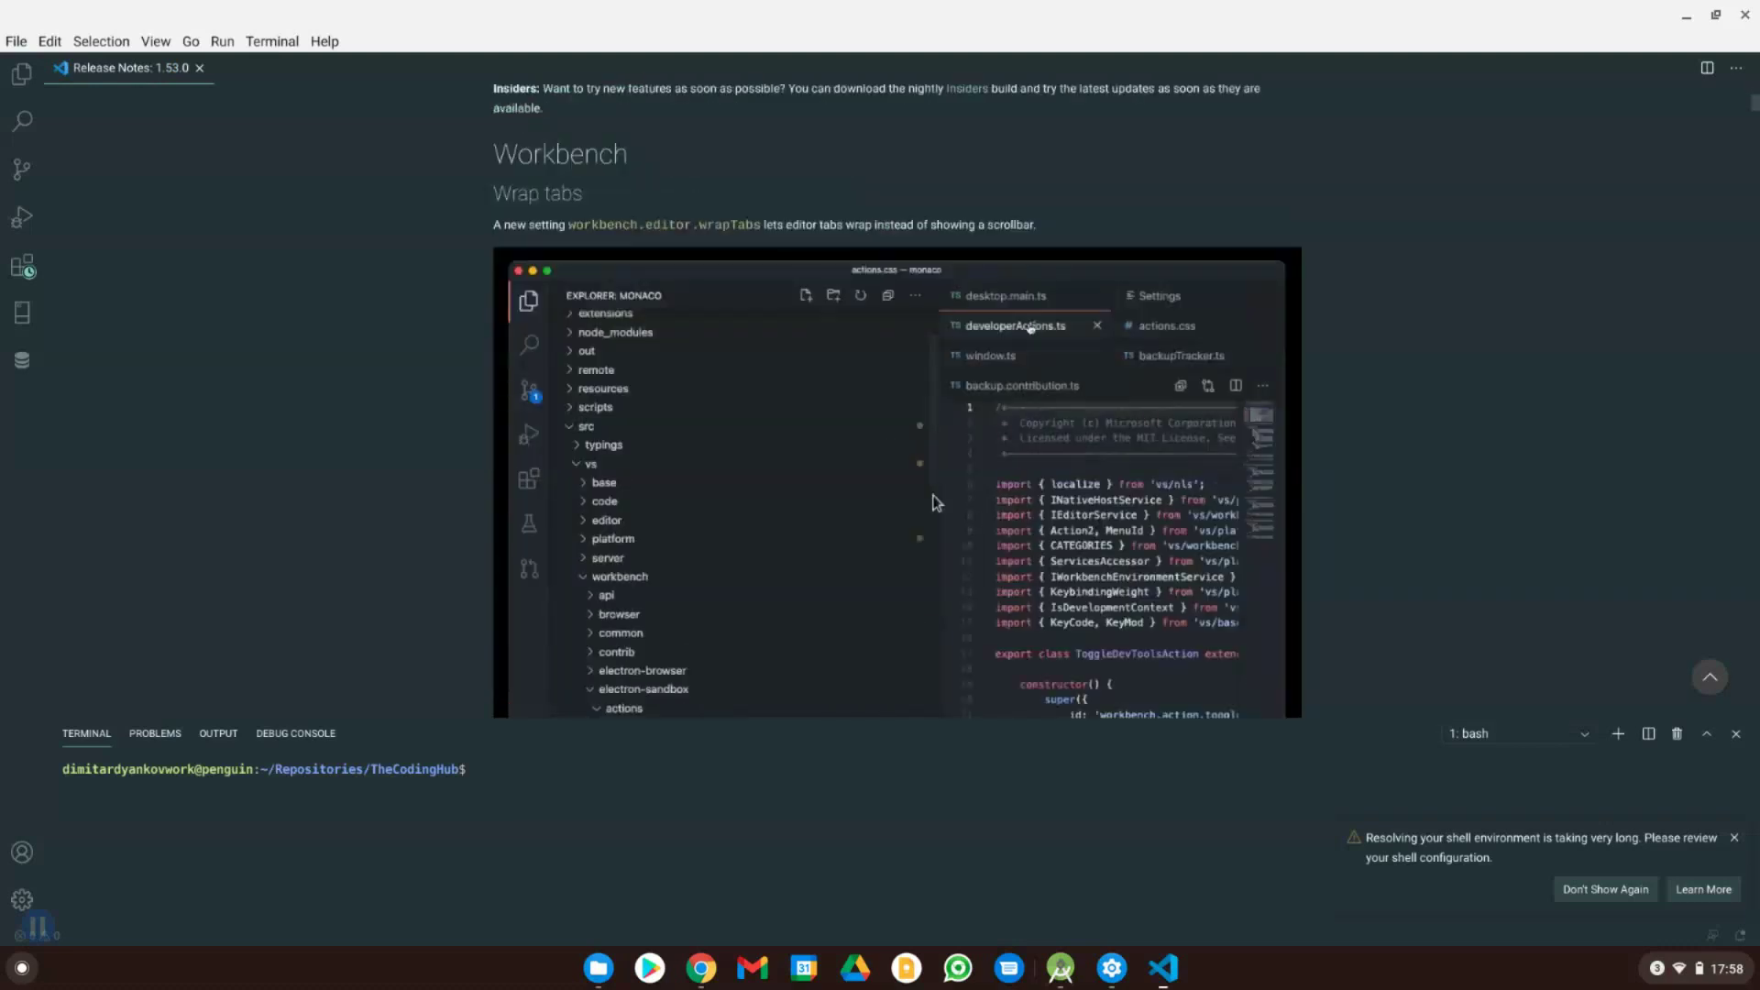
{"action": "scroll", "coordinate": [935, 502], "scroll_direction": "down", "scroll_amount": 5}
{"action": "scroll", "coordinate": [934, 496], "scroll_direction": "down", "scroll_amount": 3}
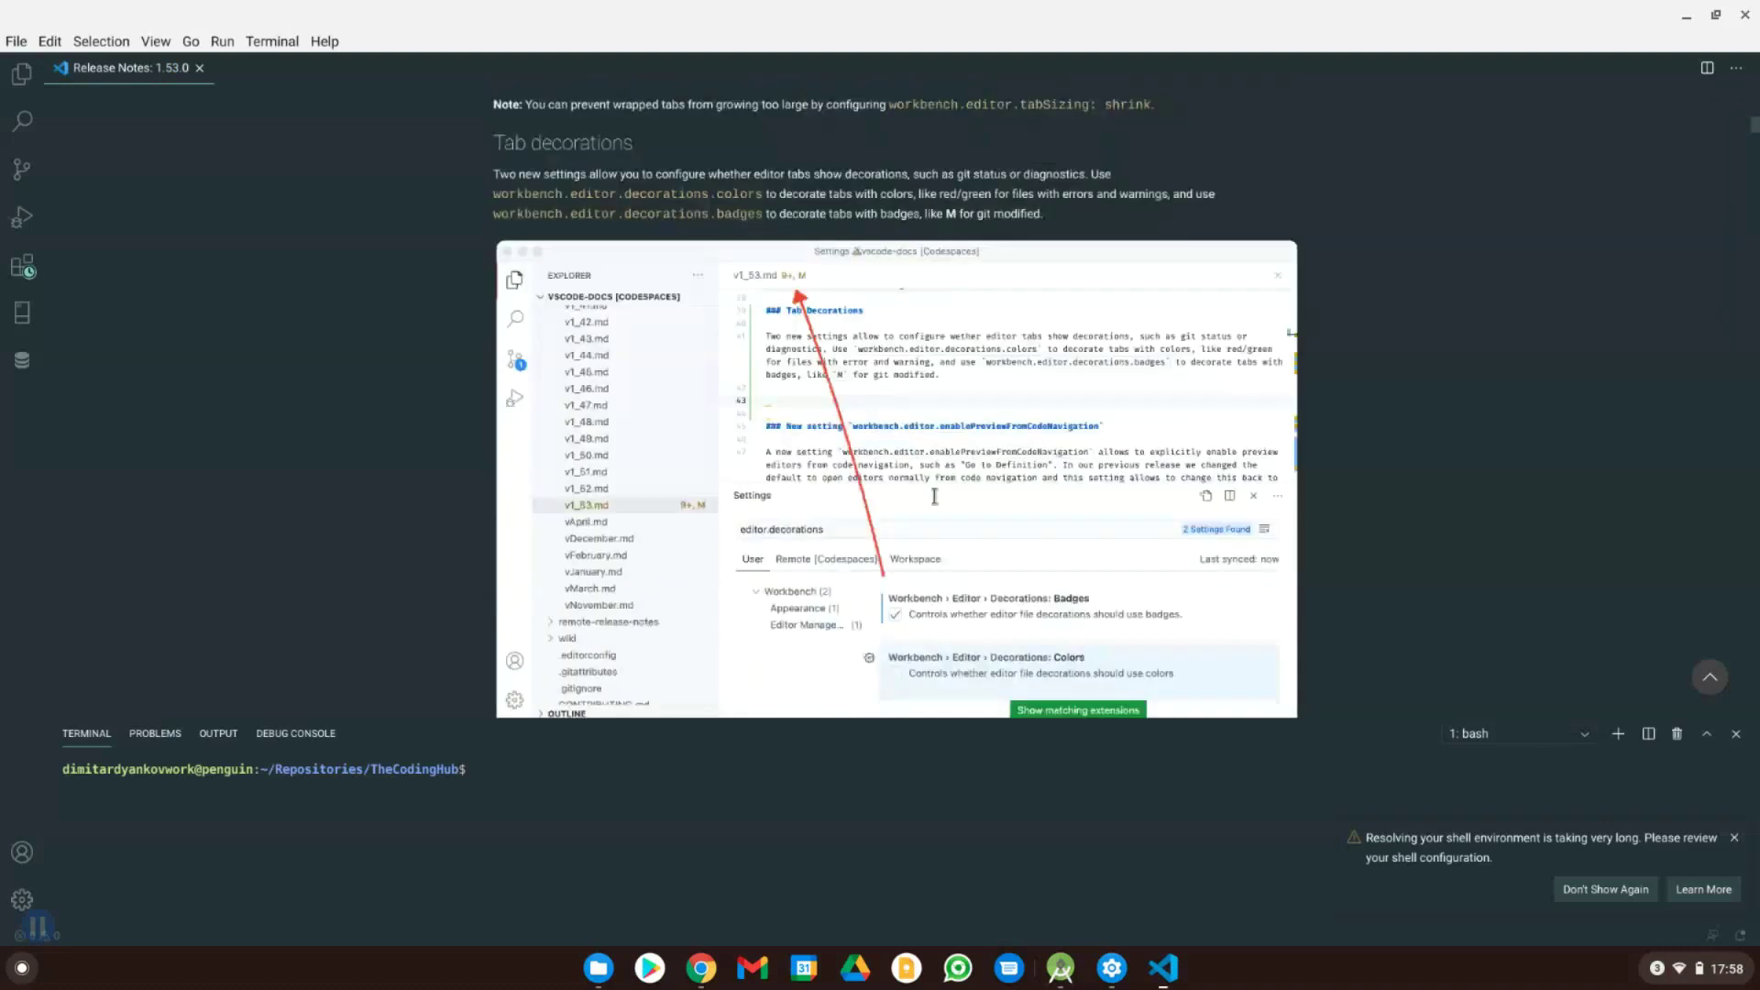
{"action": "scroll", "coordinate": [934, 496], "scroll_direction": "up", "scroll_amount": 8}
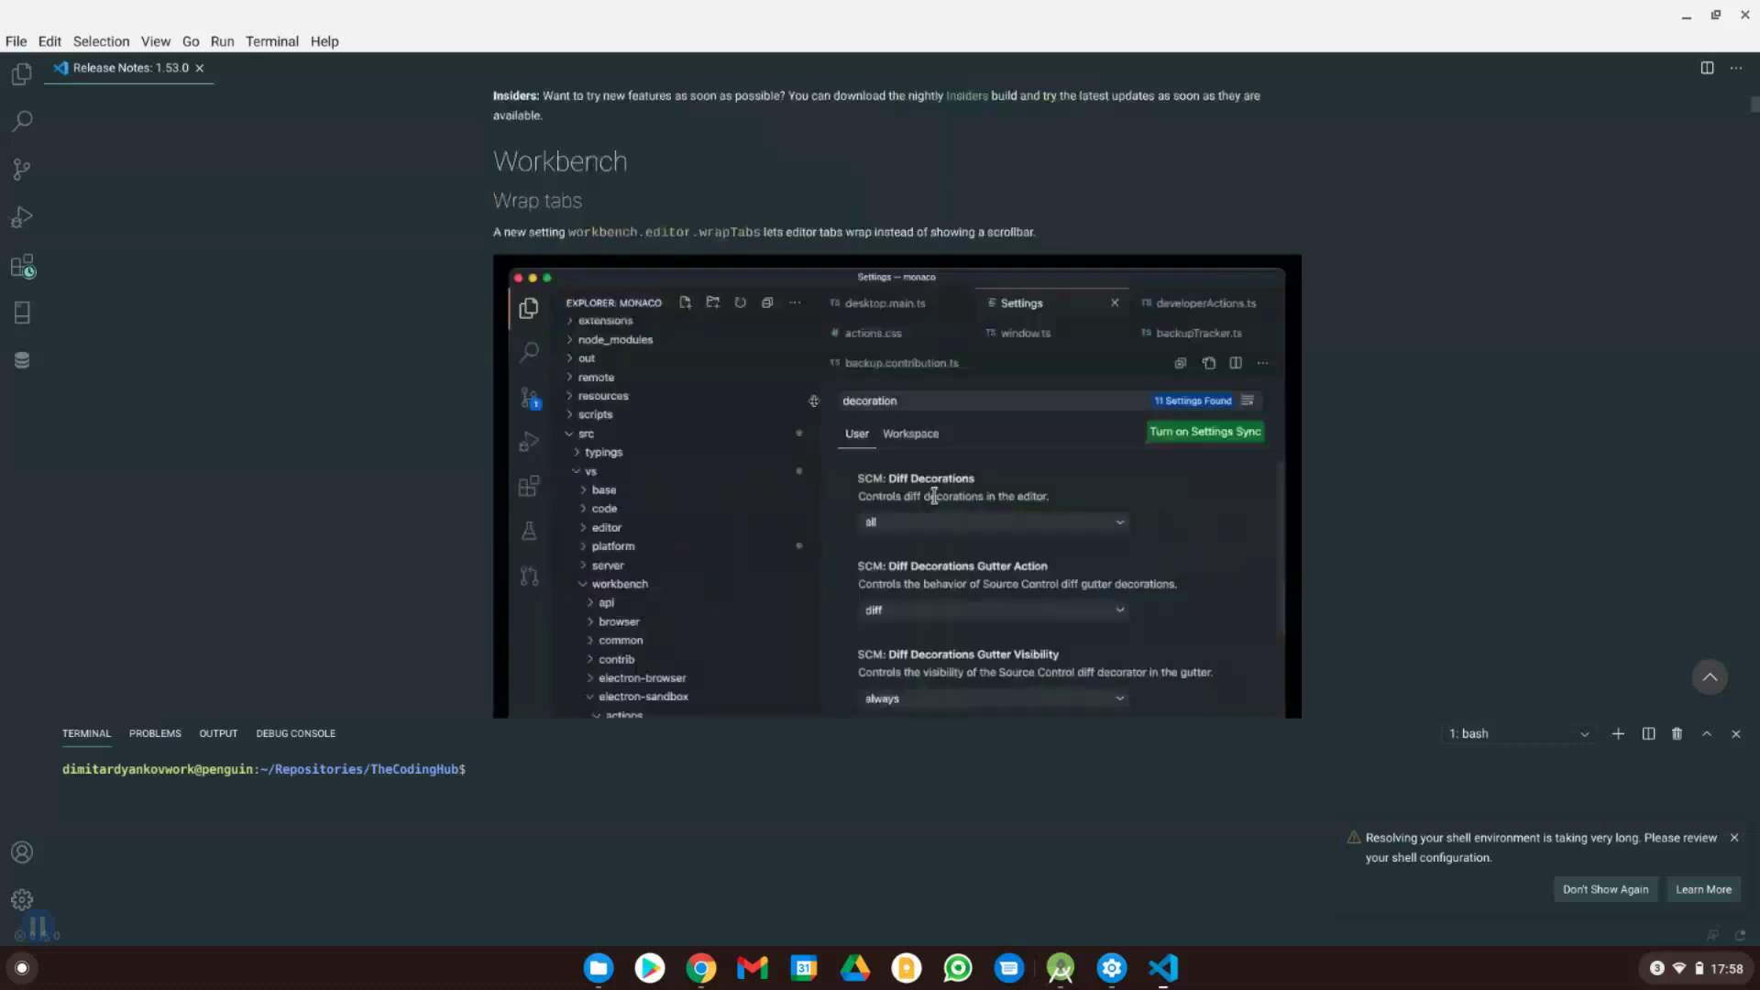
{"action": "scroll", "coordinate": [934, 496], "scroll_direction": "up", "scroll_amount": 7}
{"action": "scroll", "coordinate": [427, 476], "scroll_direction": "down", "scroll_amount": 15}
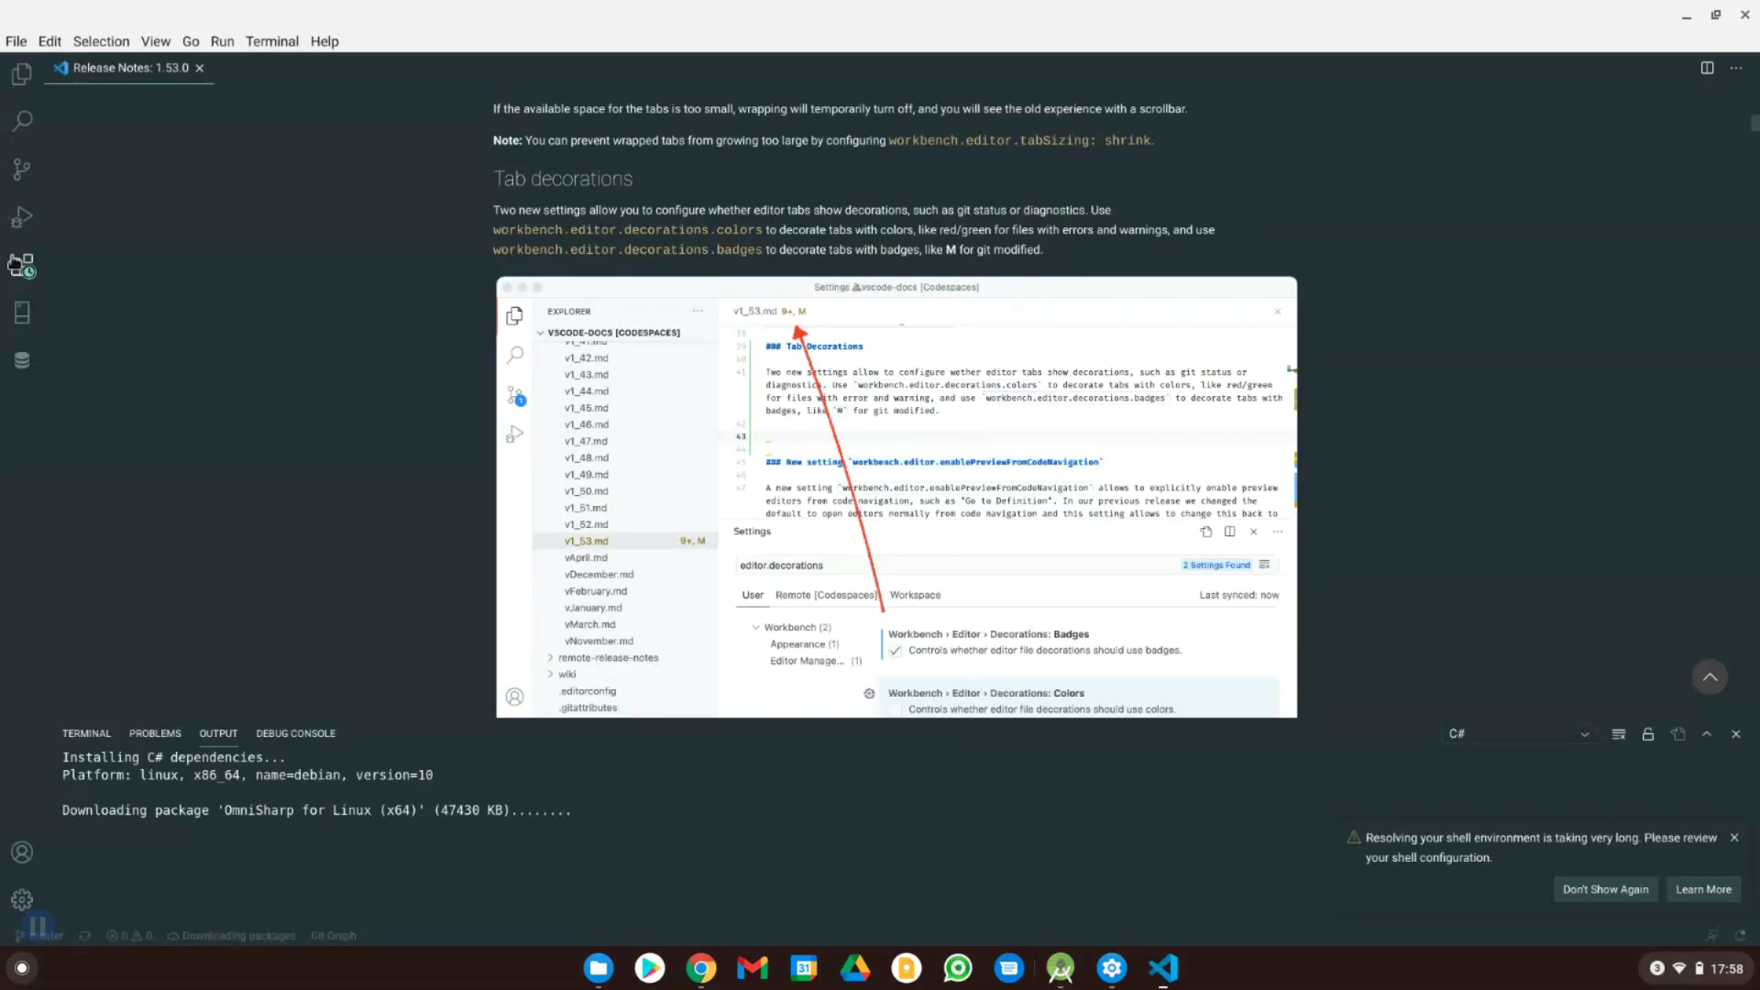
{"action": "left_click", "coordinate": [22, 266]}
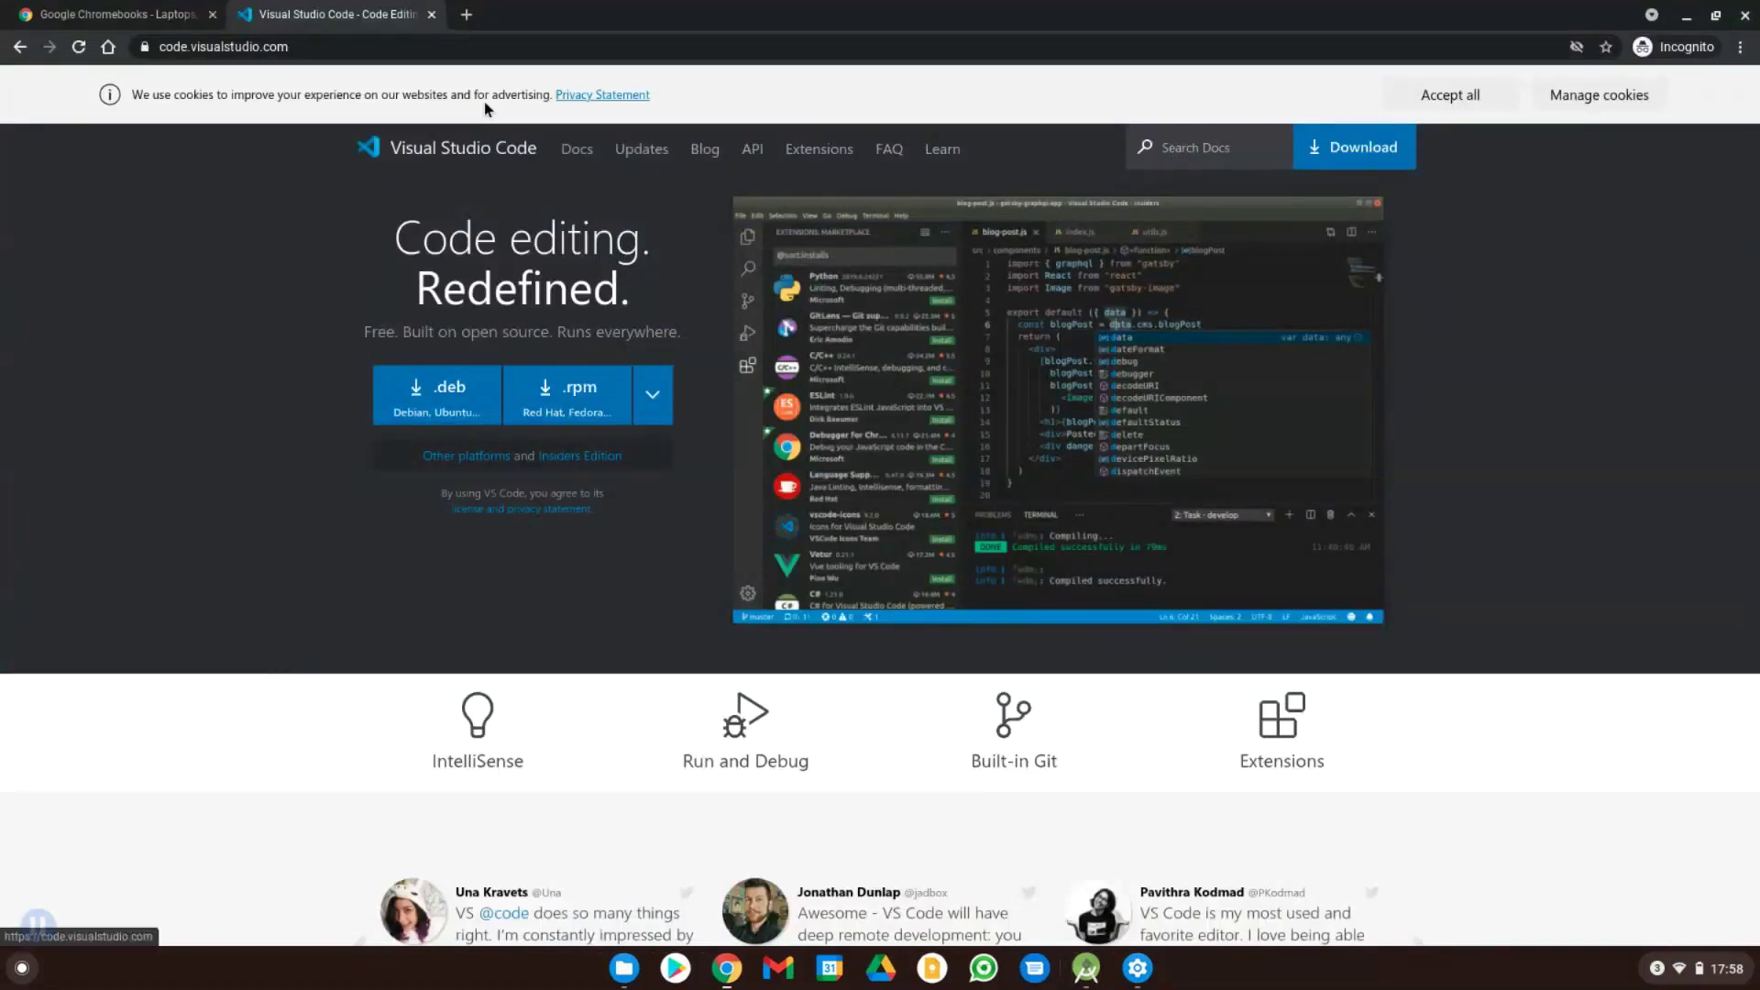
- In a new tab, type 'stack' in the address bar and load stackblitz.com
{"action": "left_click", "coordinate": [466, 15]}
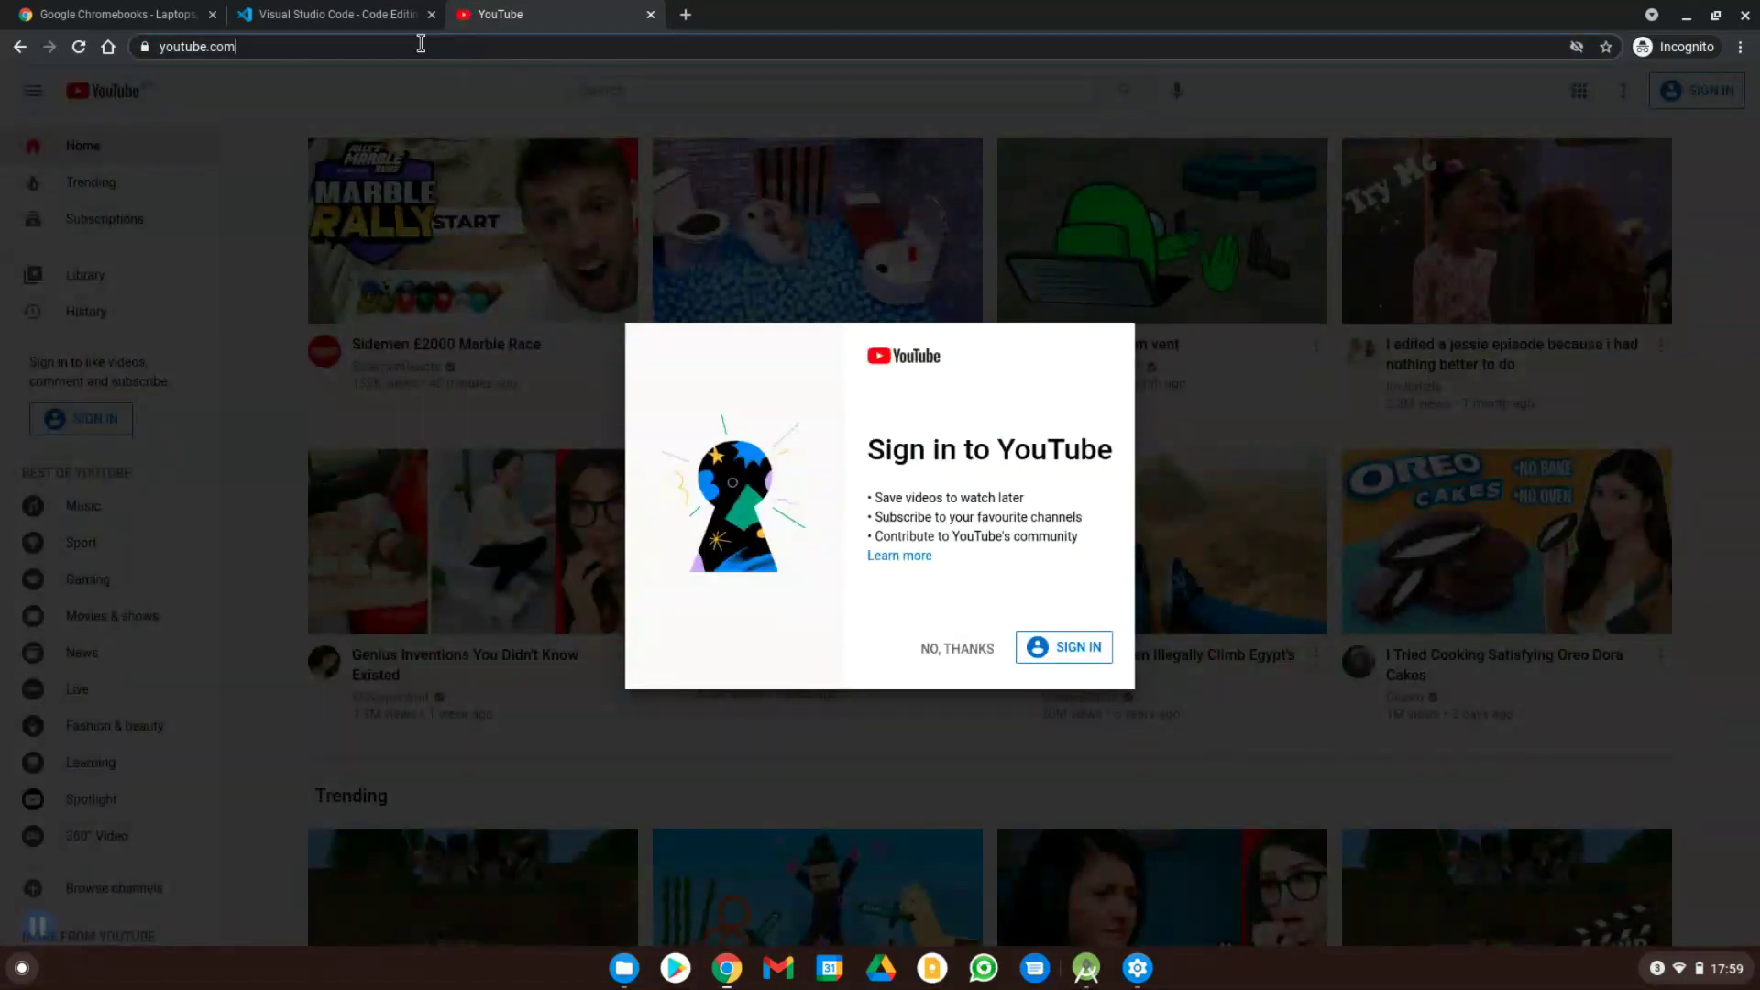
{"action": "left_click", "coordinate": [421, 43]}
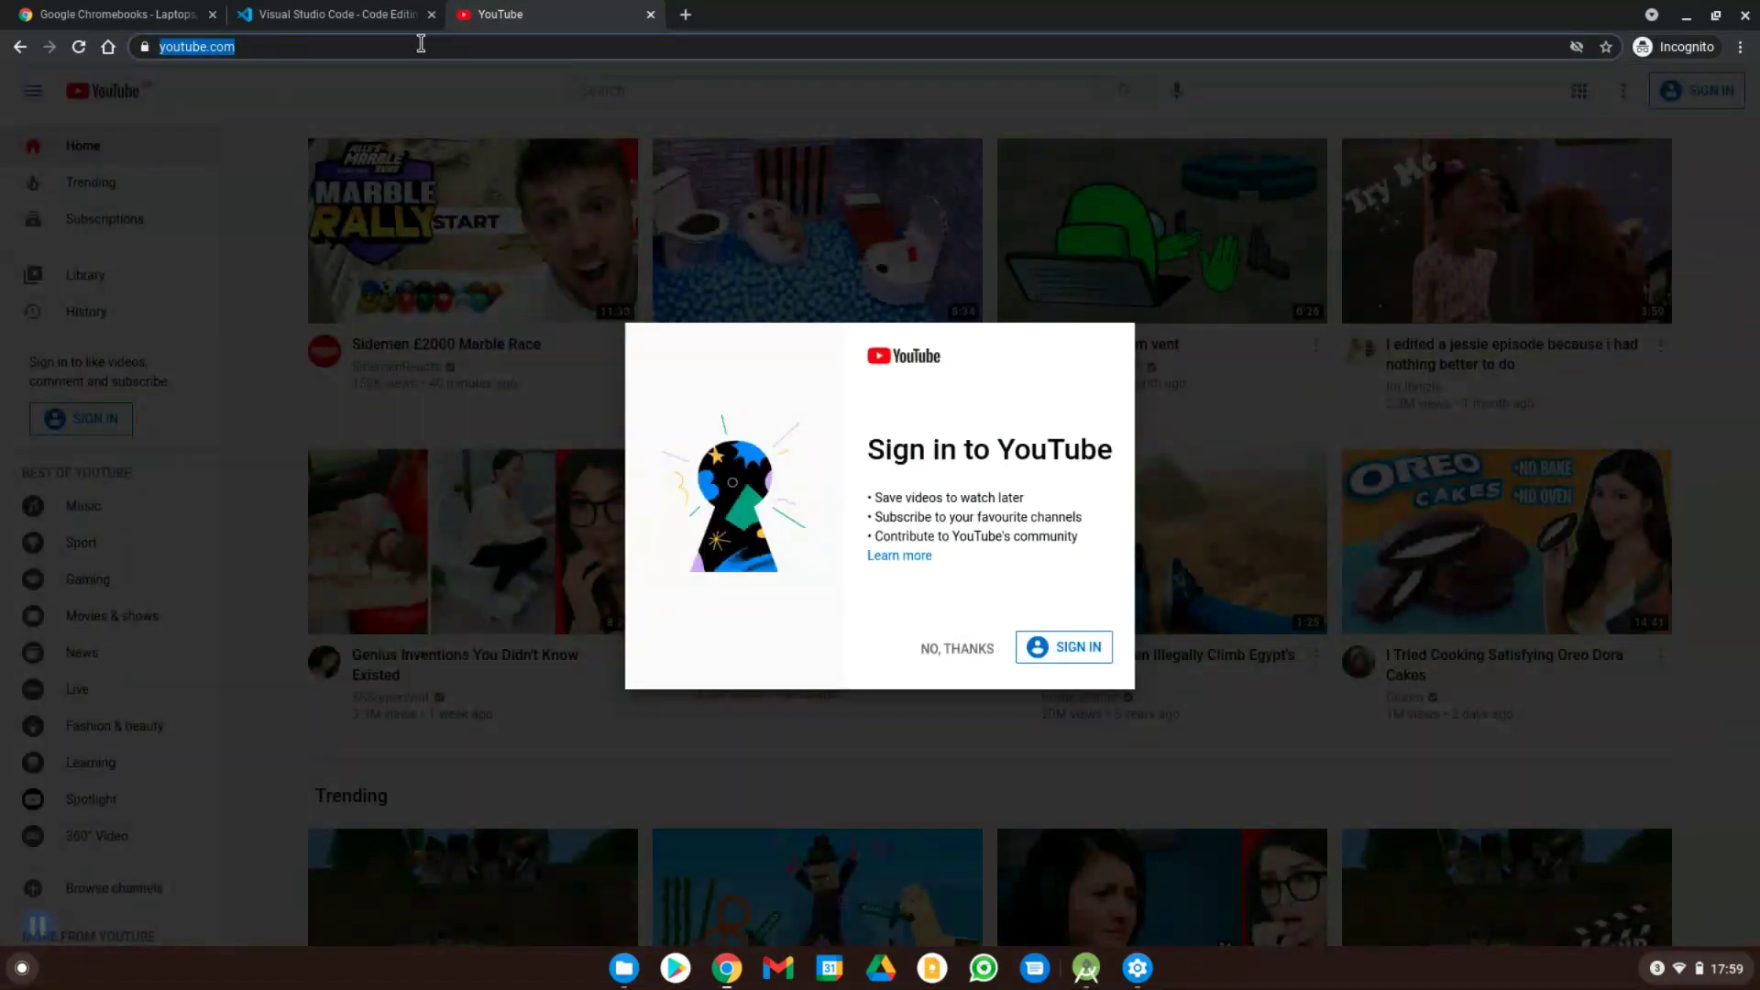
{"action": "type", "text": "stack"}
{"action": "key", "text": "Return"}
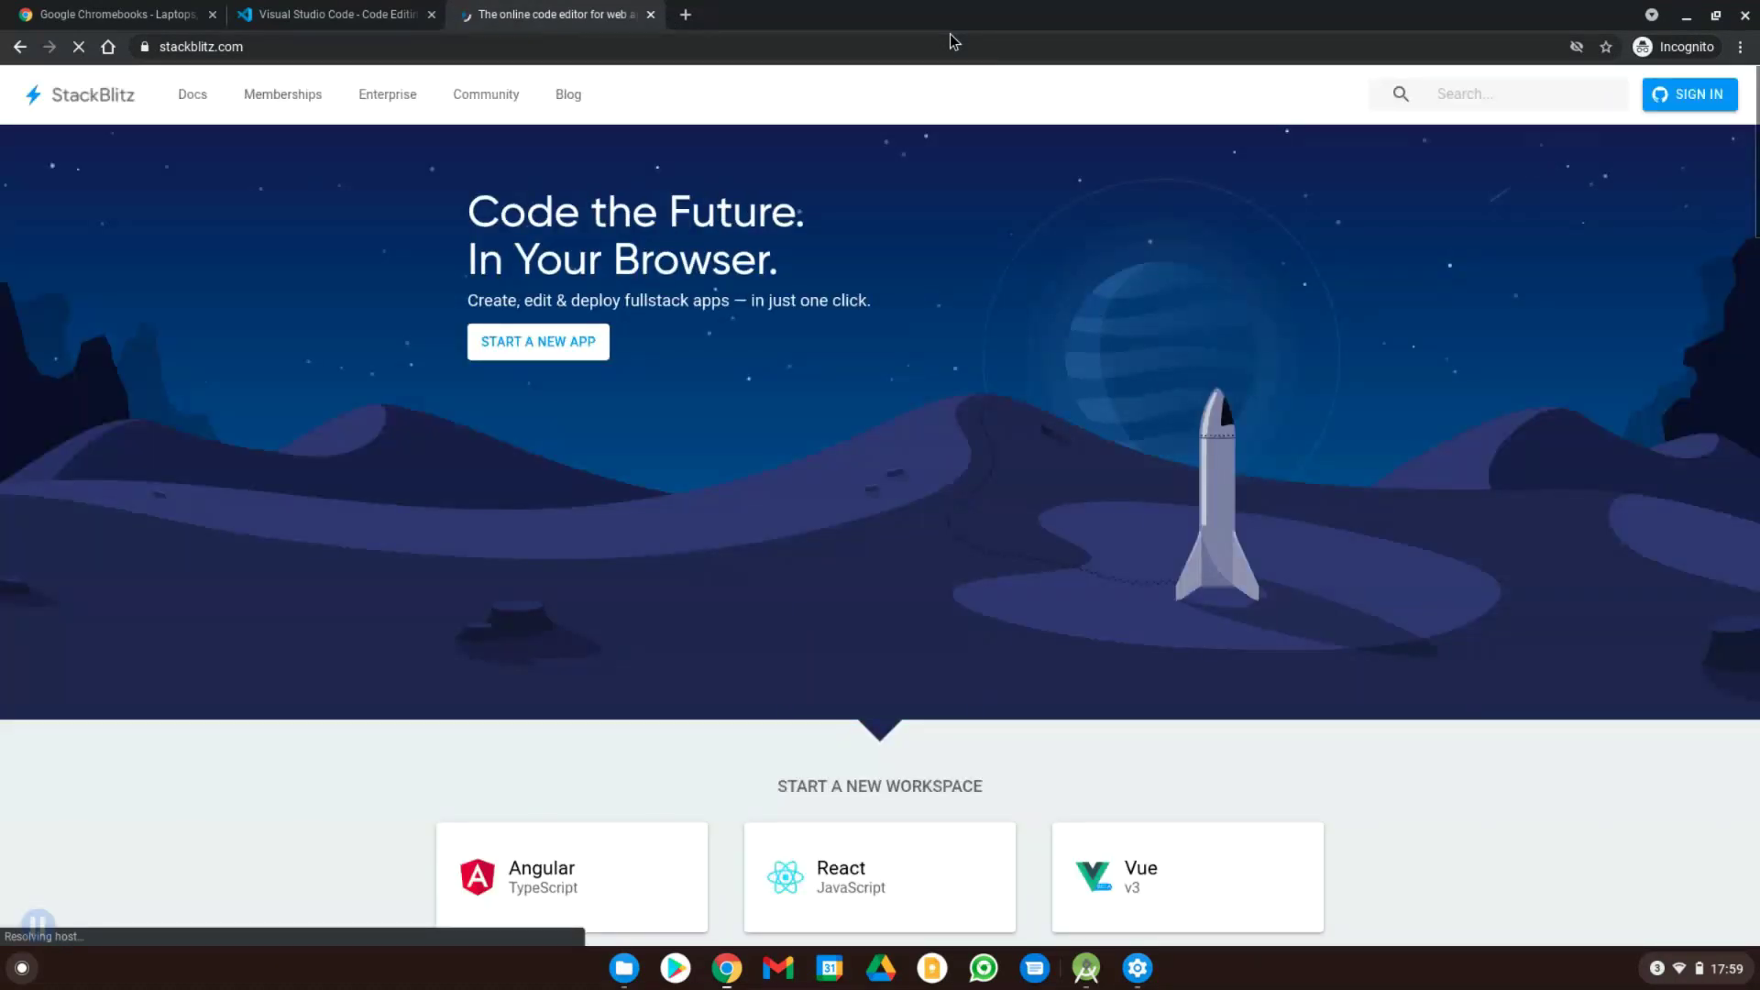
- Open stackblitz.com in a new regular window and start a new Angular workspace
{"action": "left_click", "coordinate": [949, 35]}
{"action": "key", "text": "ctrl+c"}
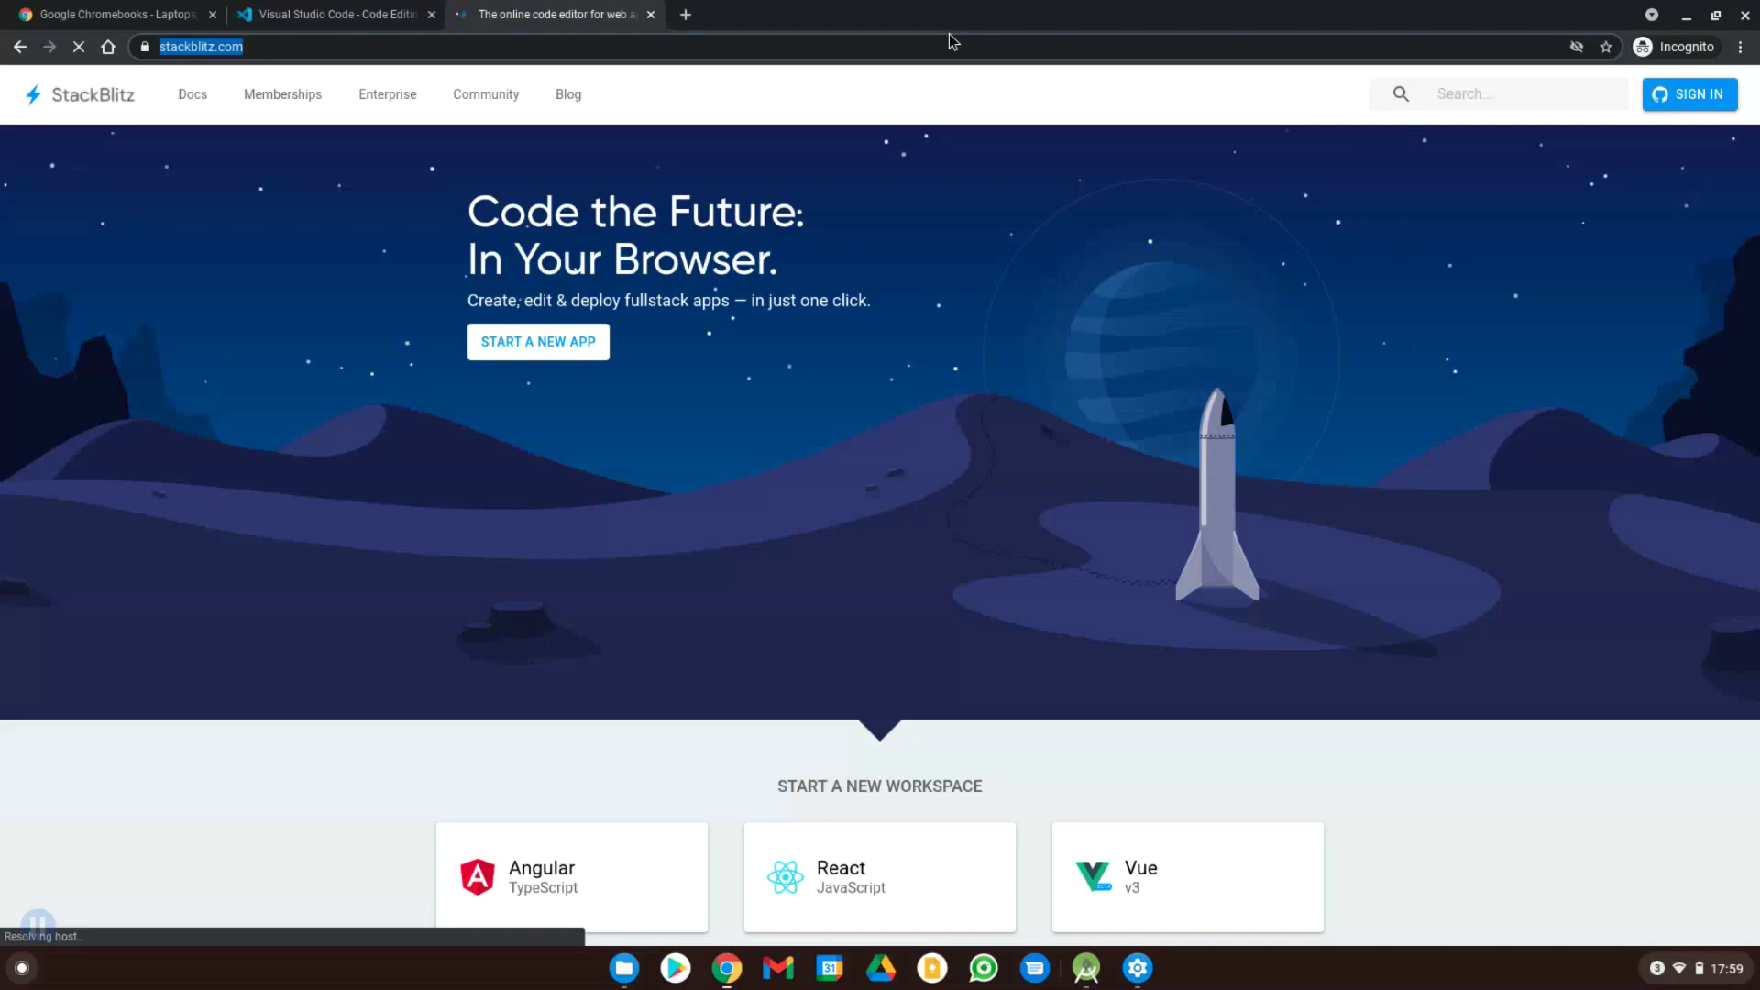
{"action": "left_click", "coordinate": [1740, 47]}
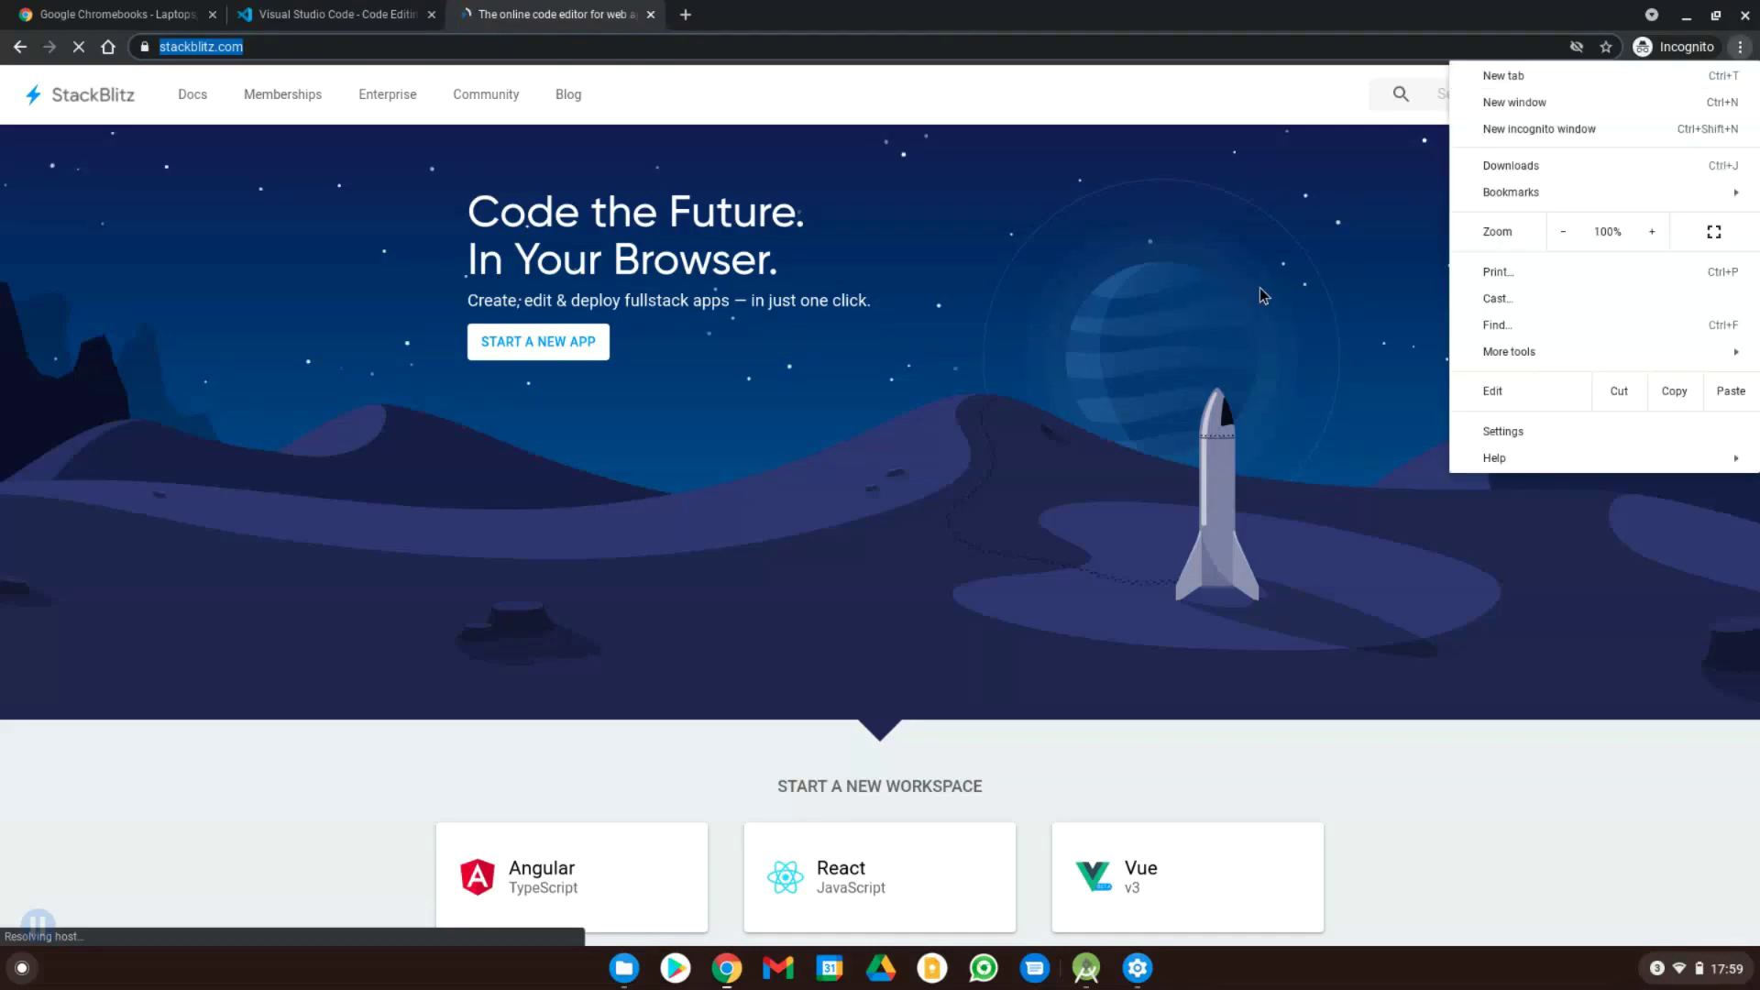
{"action": "left_click", "coordinate": [1504, 102]}
{"action": "key", "text": "ctrl+v"}
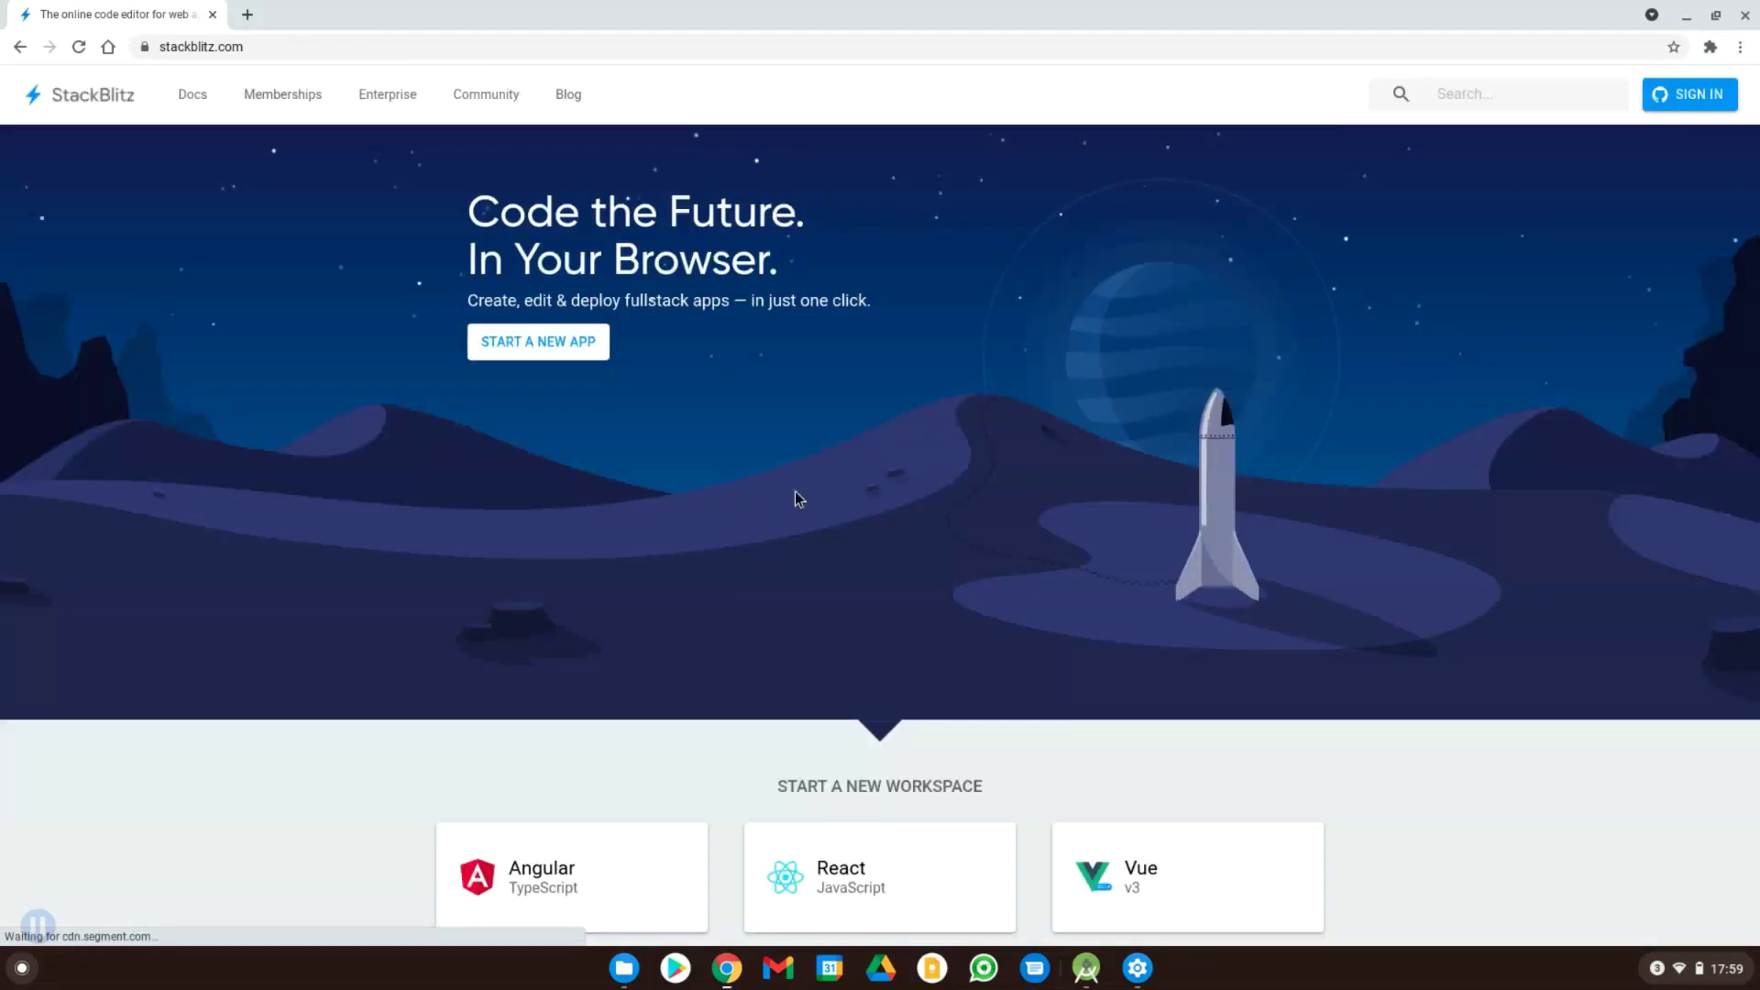
{"action": "left_click", "coordinate": [522, 894]}
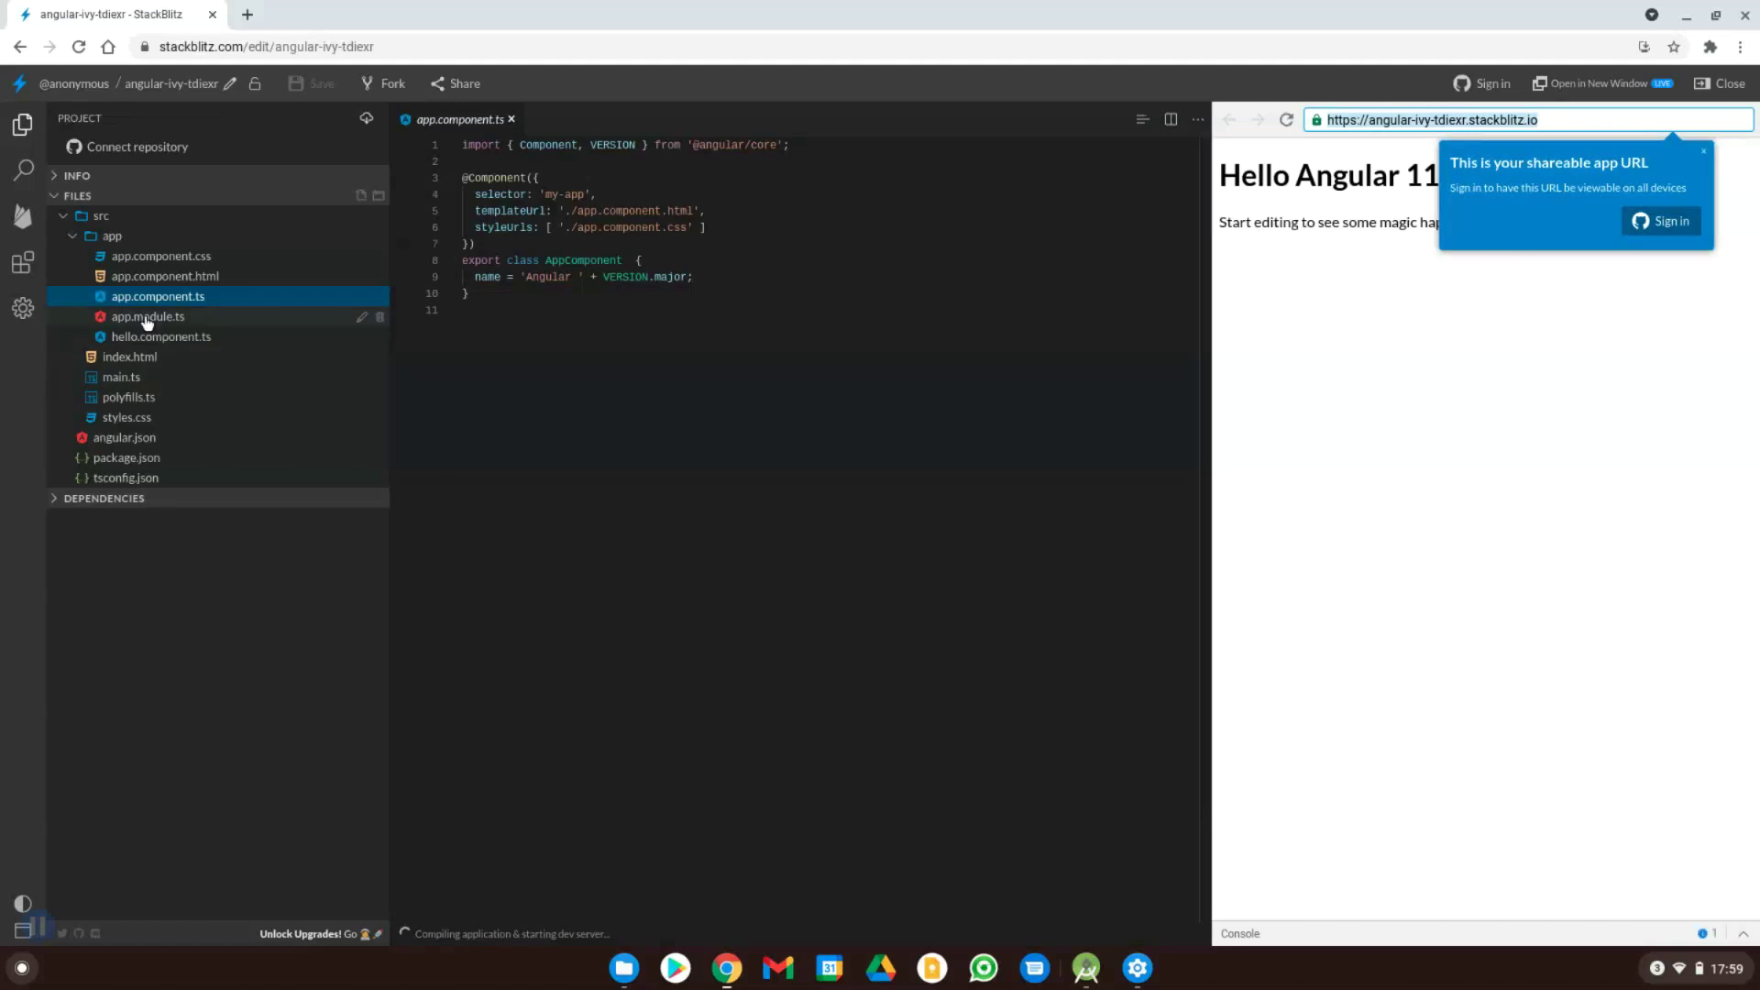
- Decline installing StackBlitz as an app, close the Angular project window, and bring up the launcher
{"action": "left_click", "coordinate": [878, 288]}
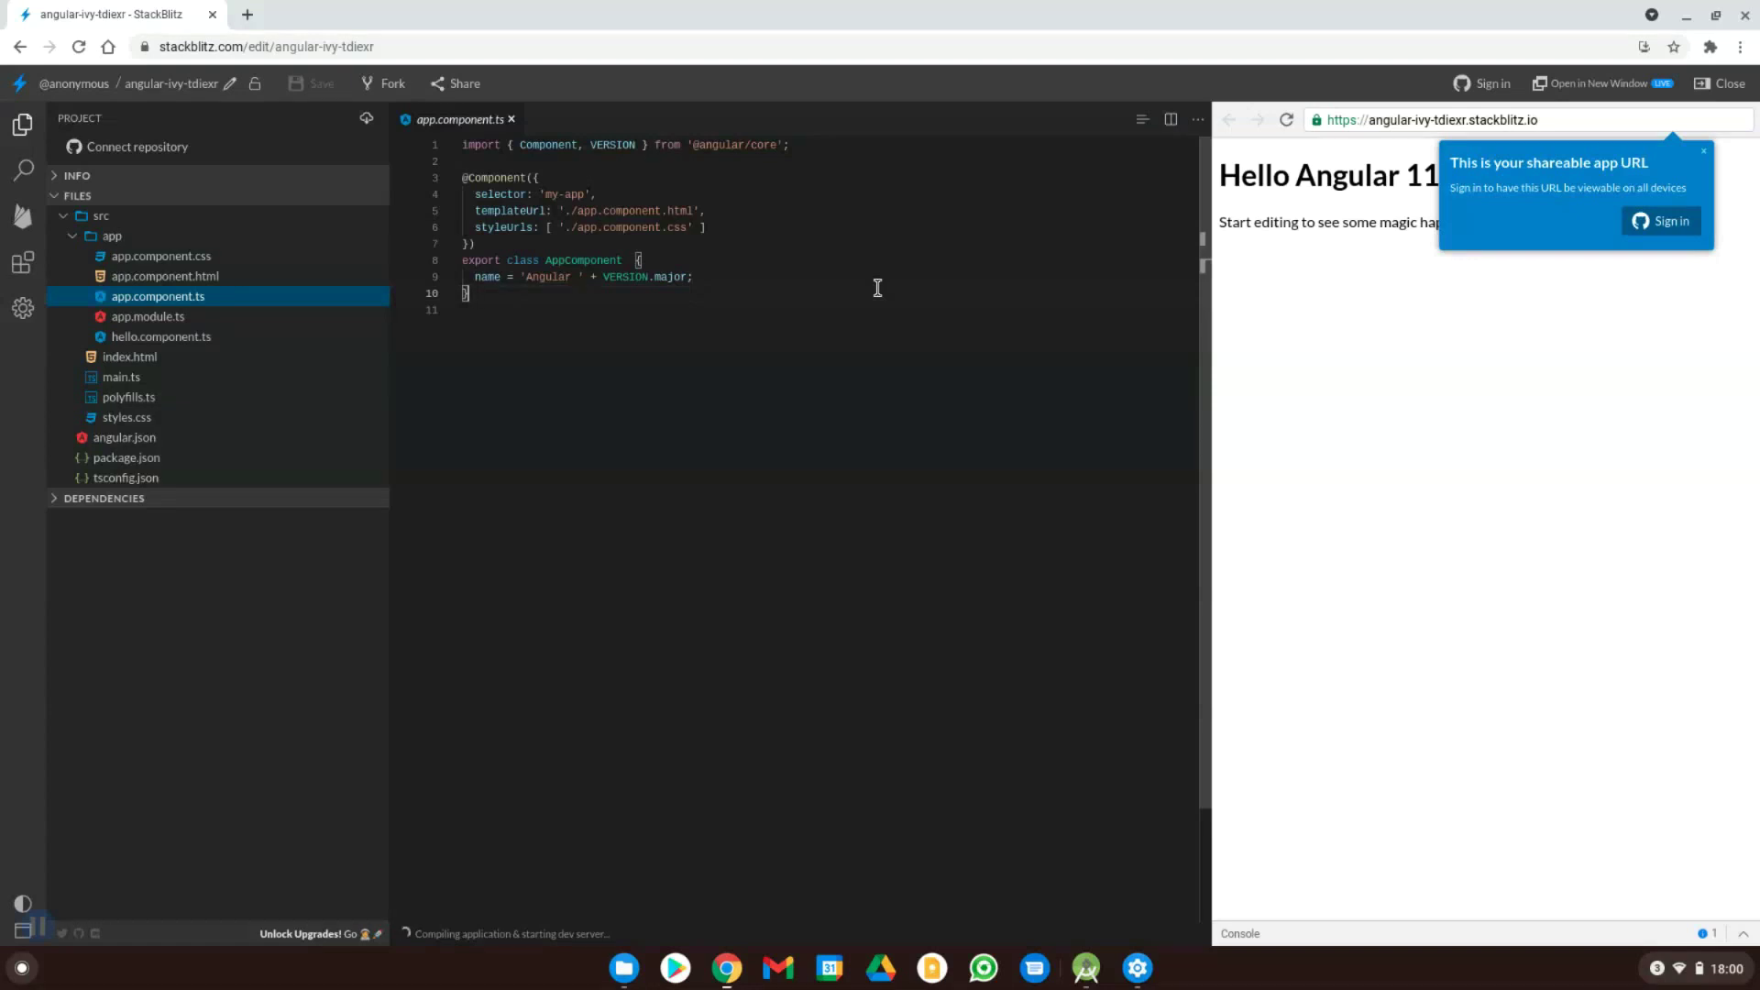
{"action": "left_click", "coordinate": [1642, 49]}
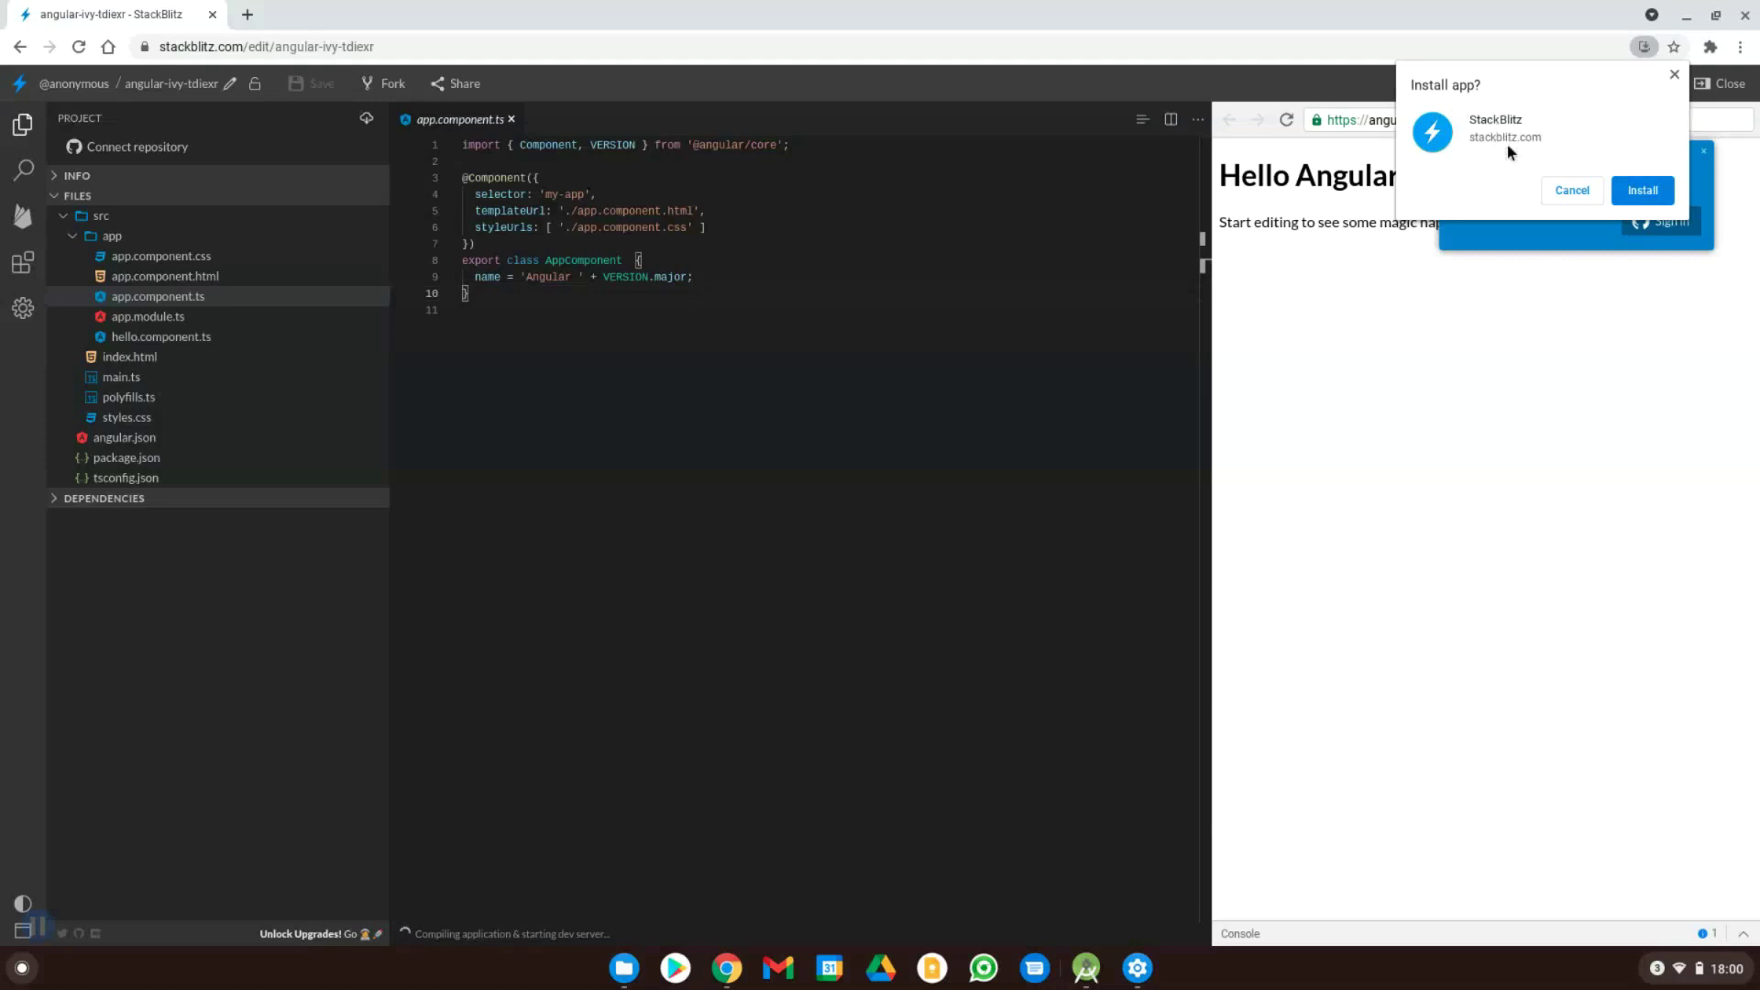
{"action": "left_click", "coordinate": [1563, 189]}
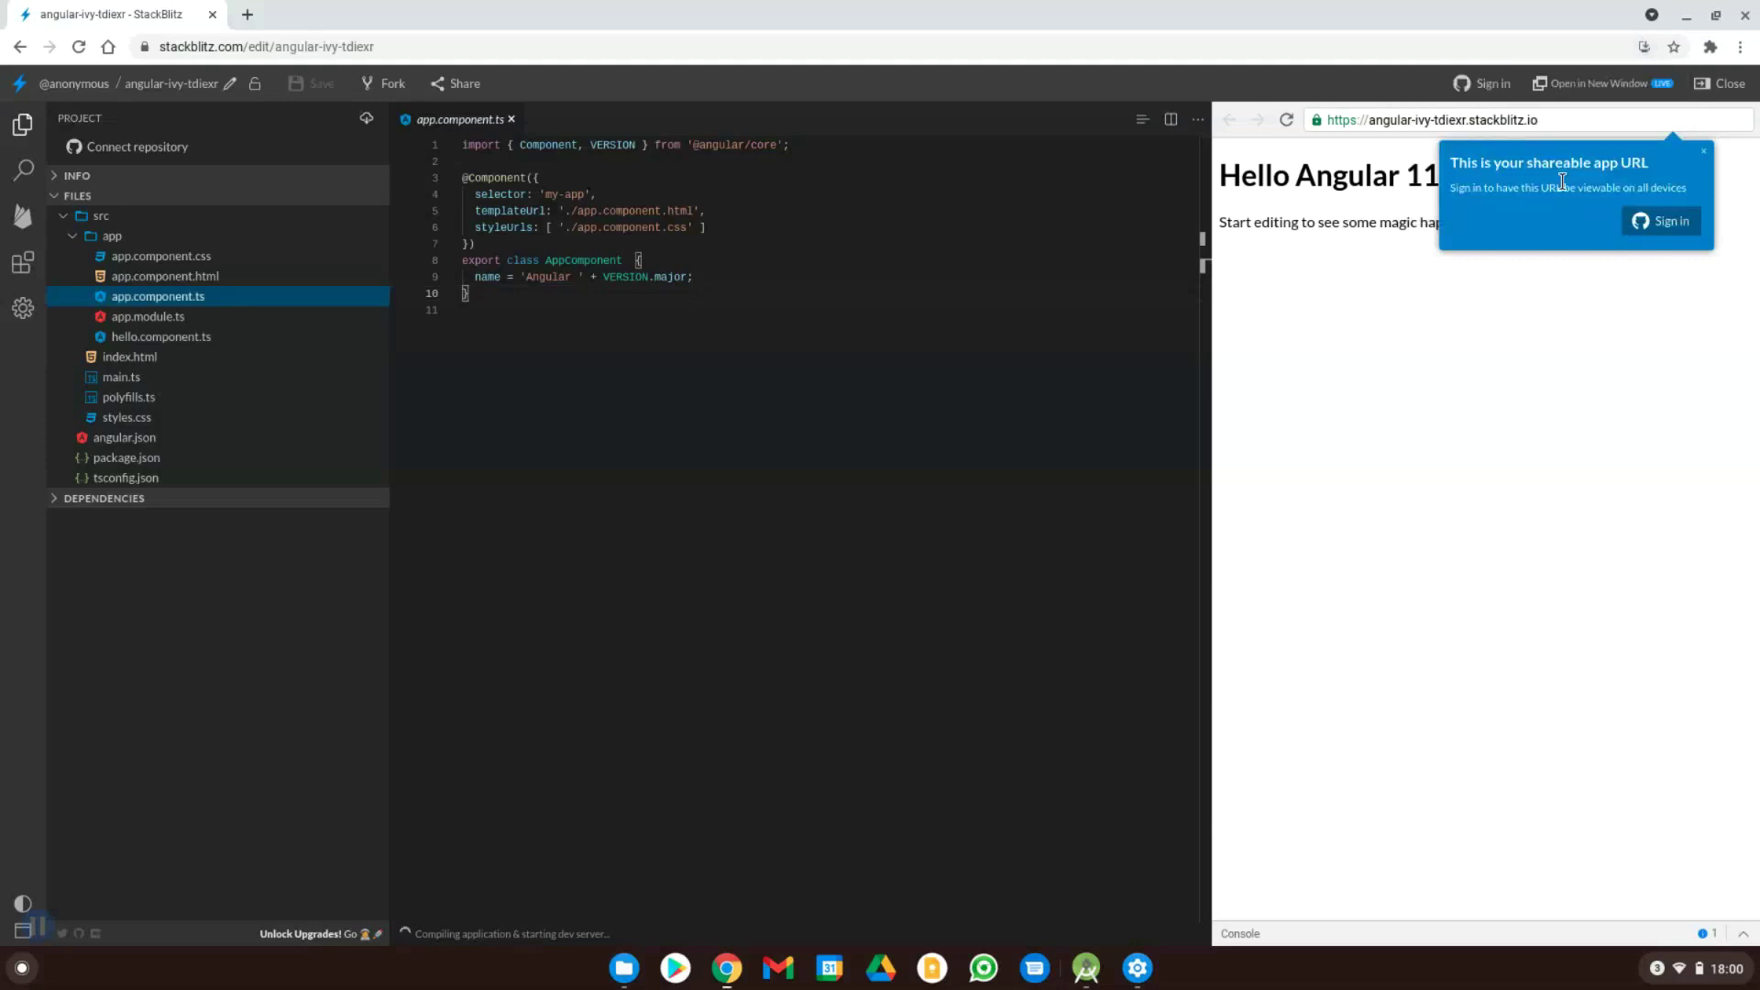
{"action": "left_click", "coordinate": [1747, 16]}
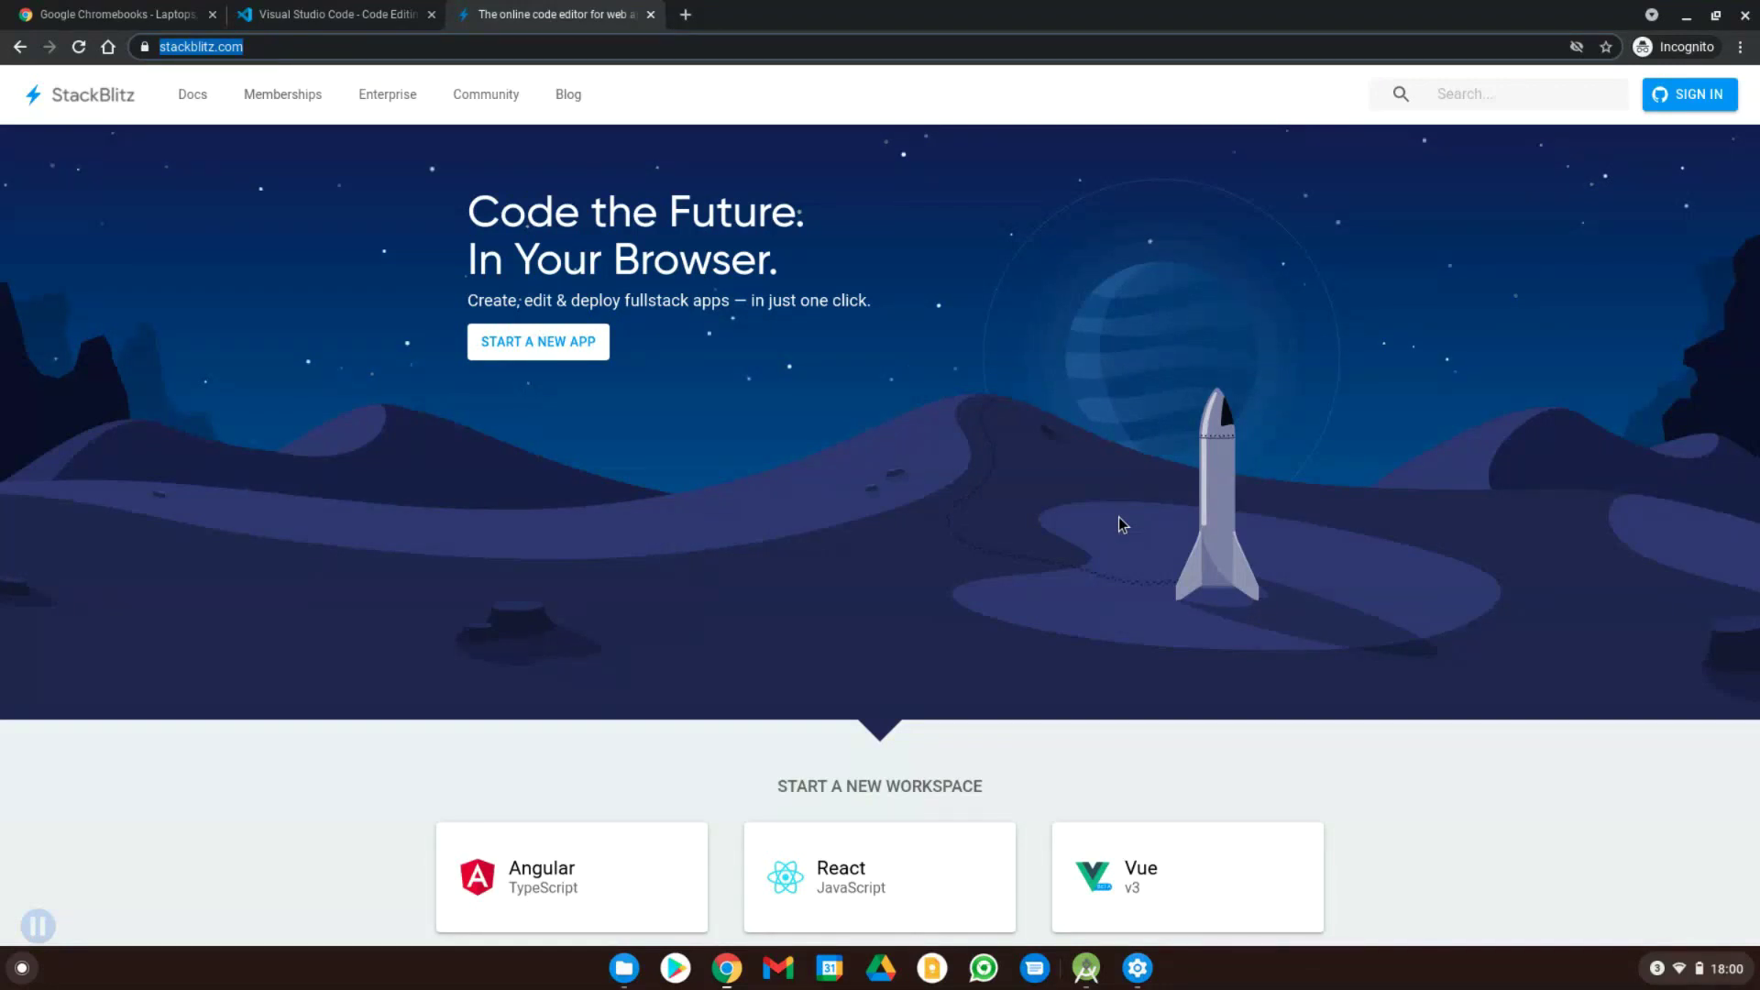
{"action": "key", "text": "super"}
- Scroll the launcher and open the Programming folder to launch Cloud Shell
{"action": "scroll", "coordinate": [961, 877], "scroll_direction": "down", "scroll_amount": 2}
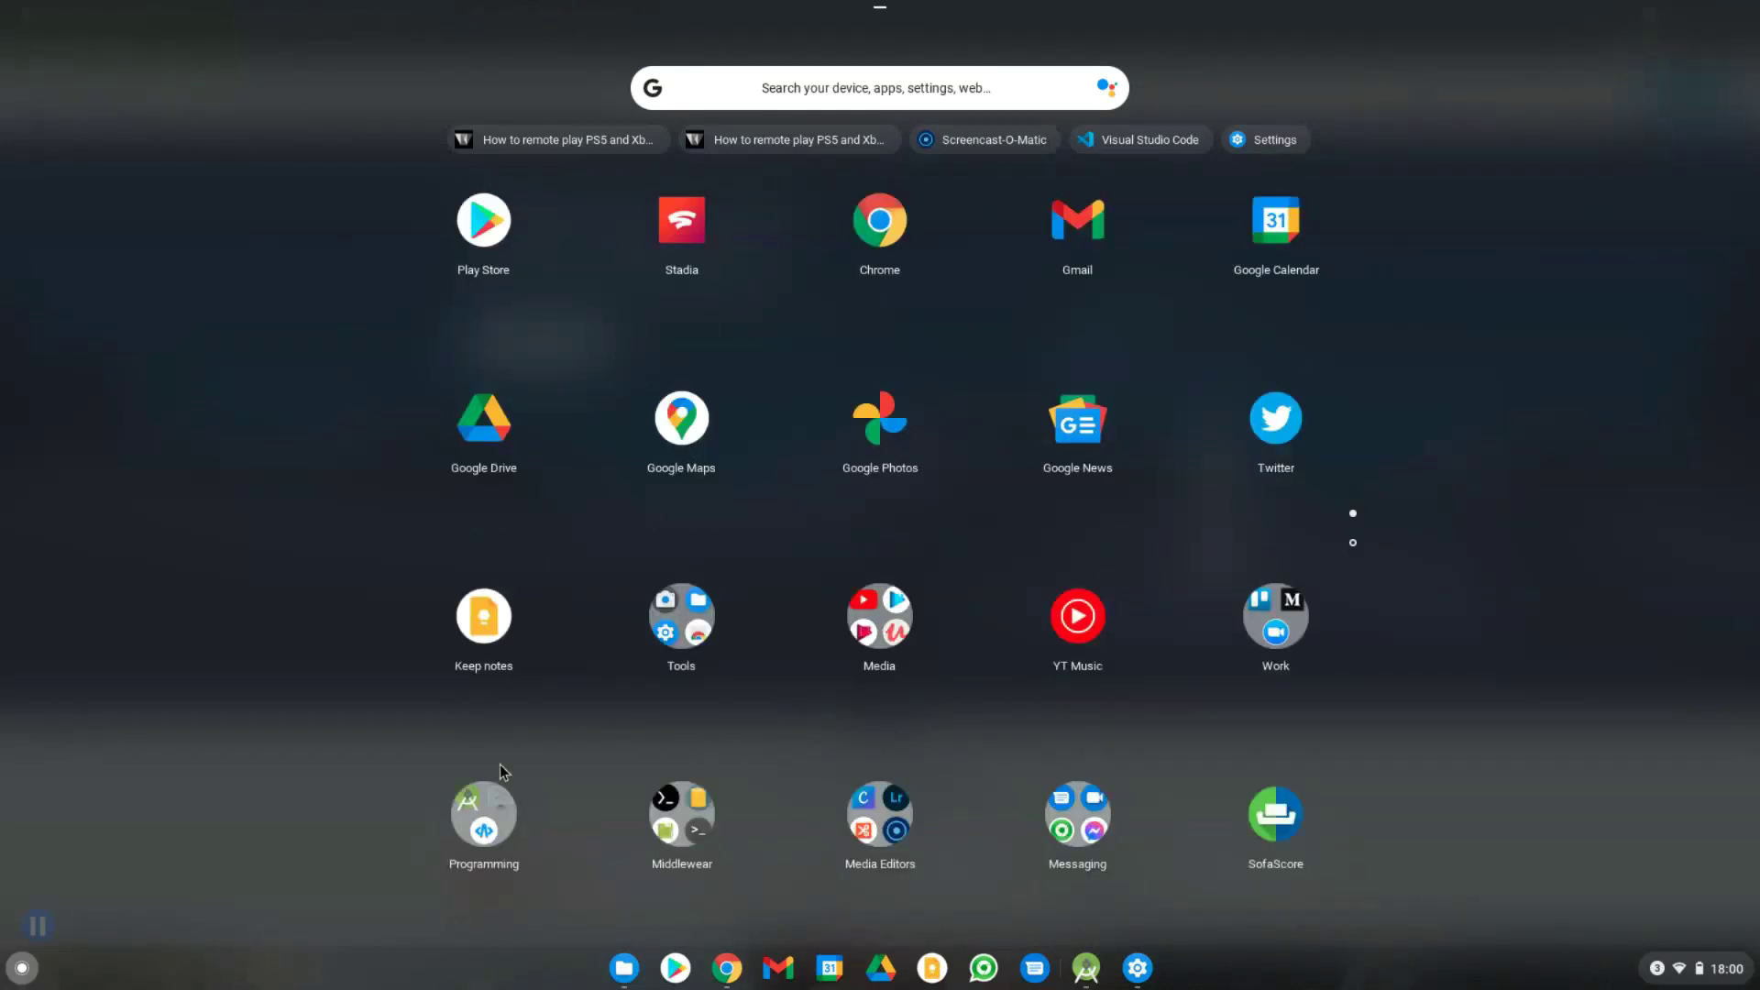
{"action": "left_click", "coordinate": [488, 796]}
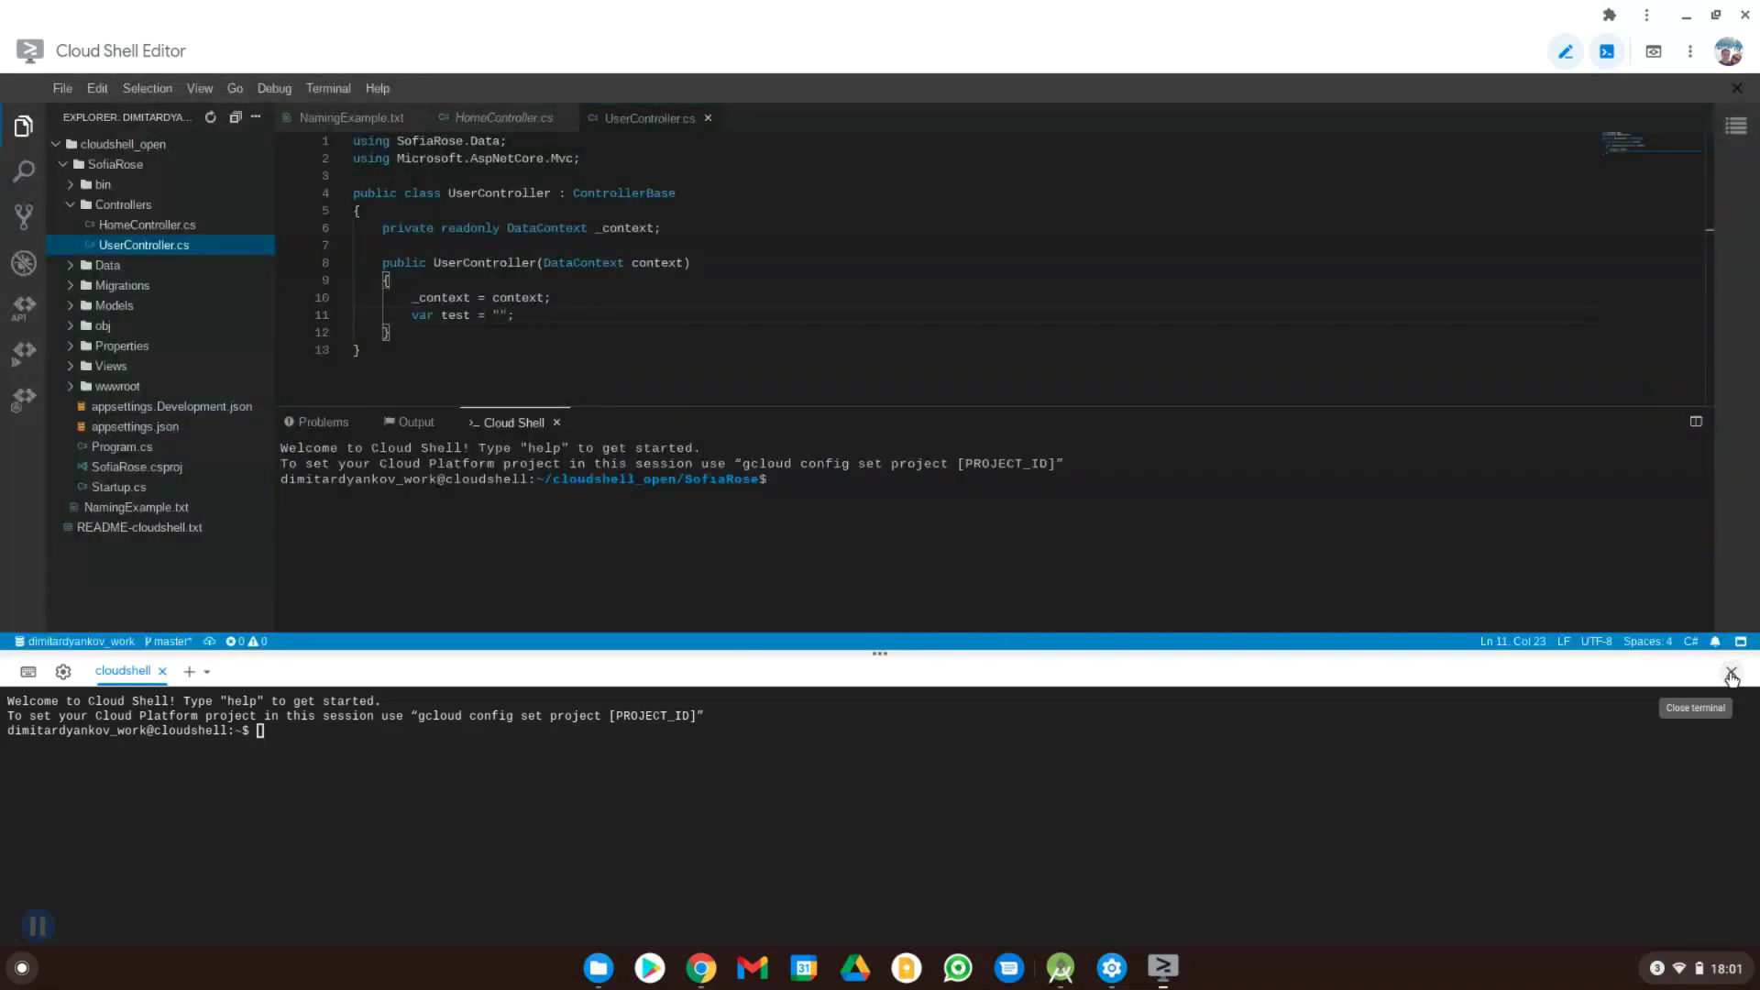
{"action": "left_click", "coordinate": [1732, 677]}
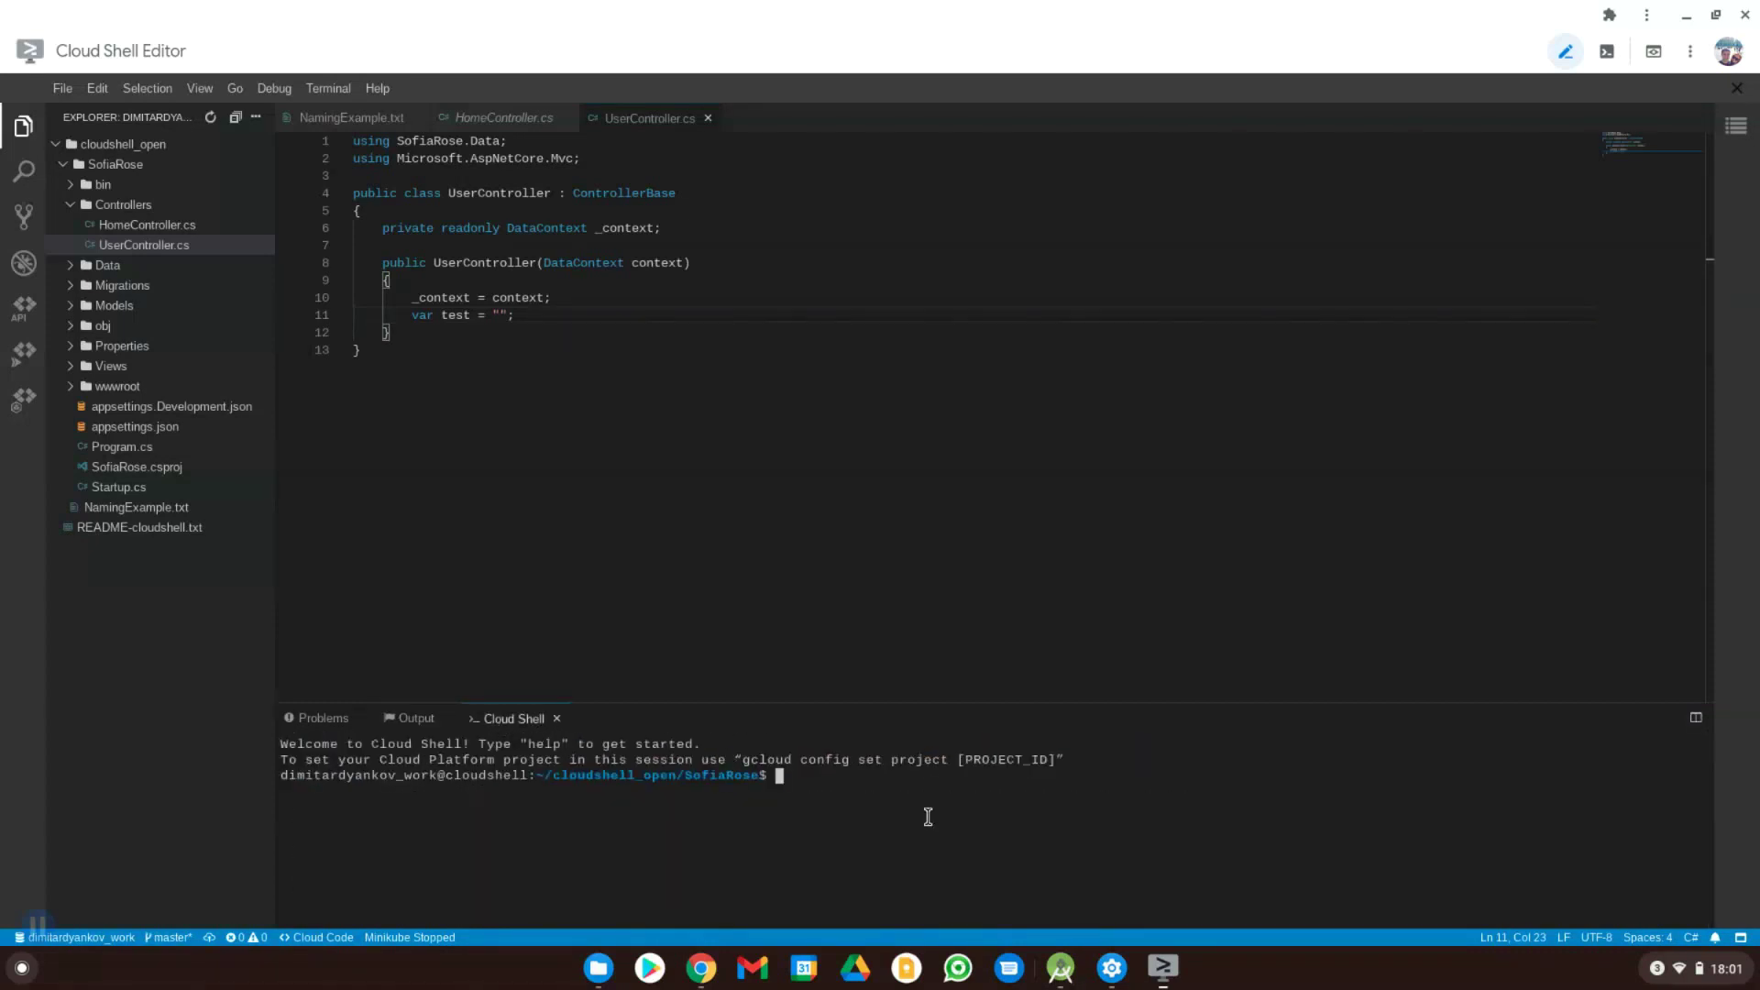
{"action": "type", "text": "dotnet run --urls=http://localhost:8080"}
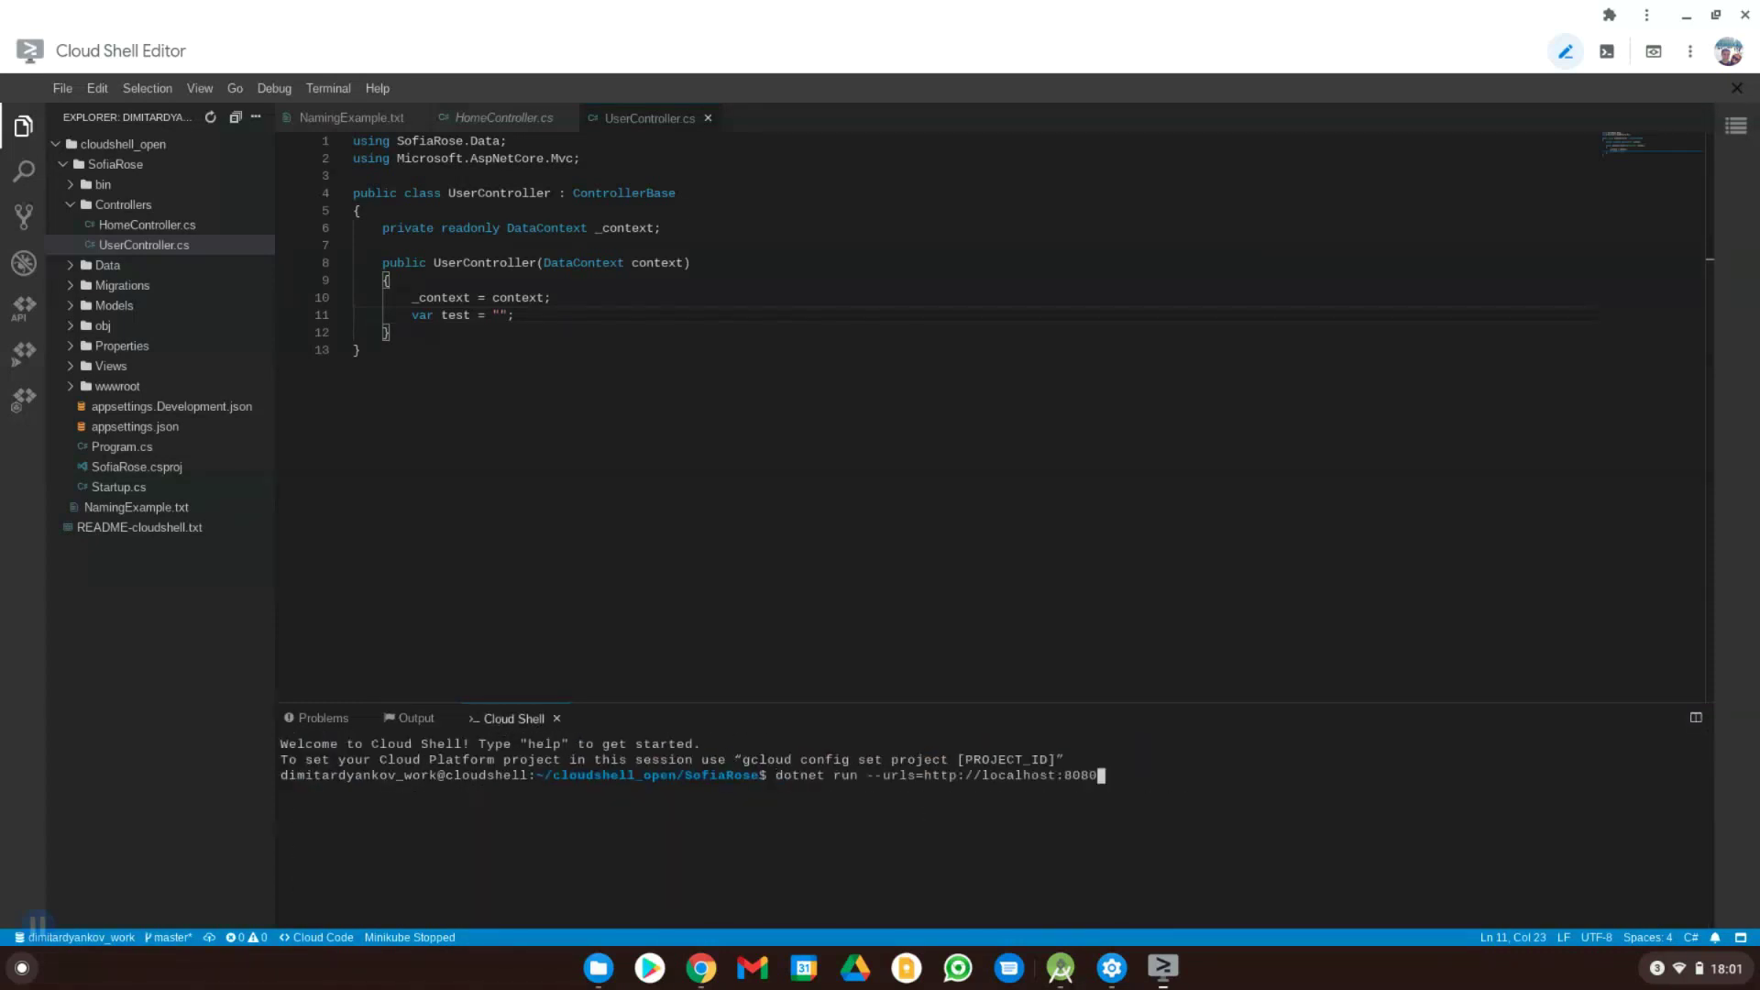
{"action": "key", "text": "Return"}
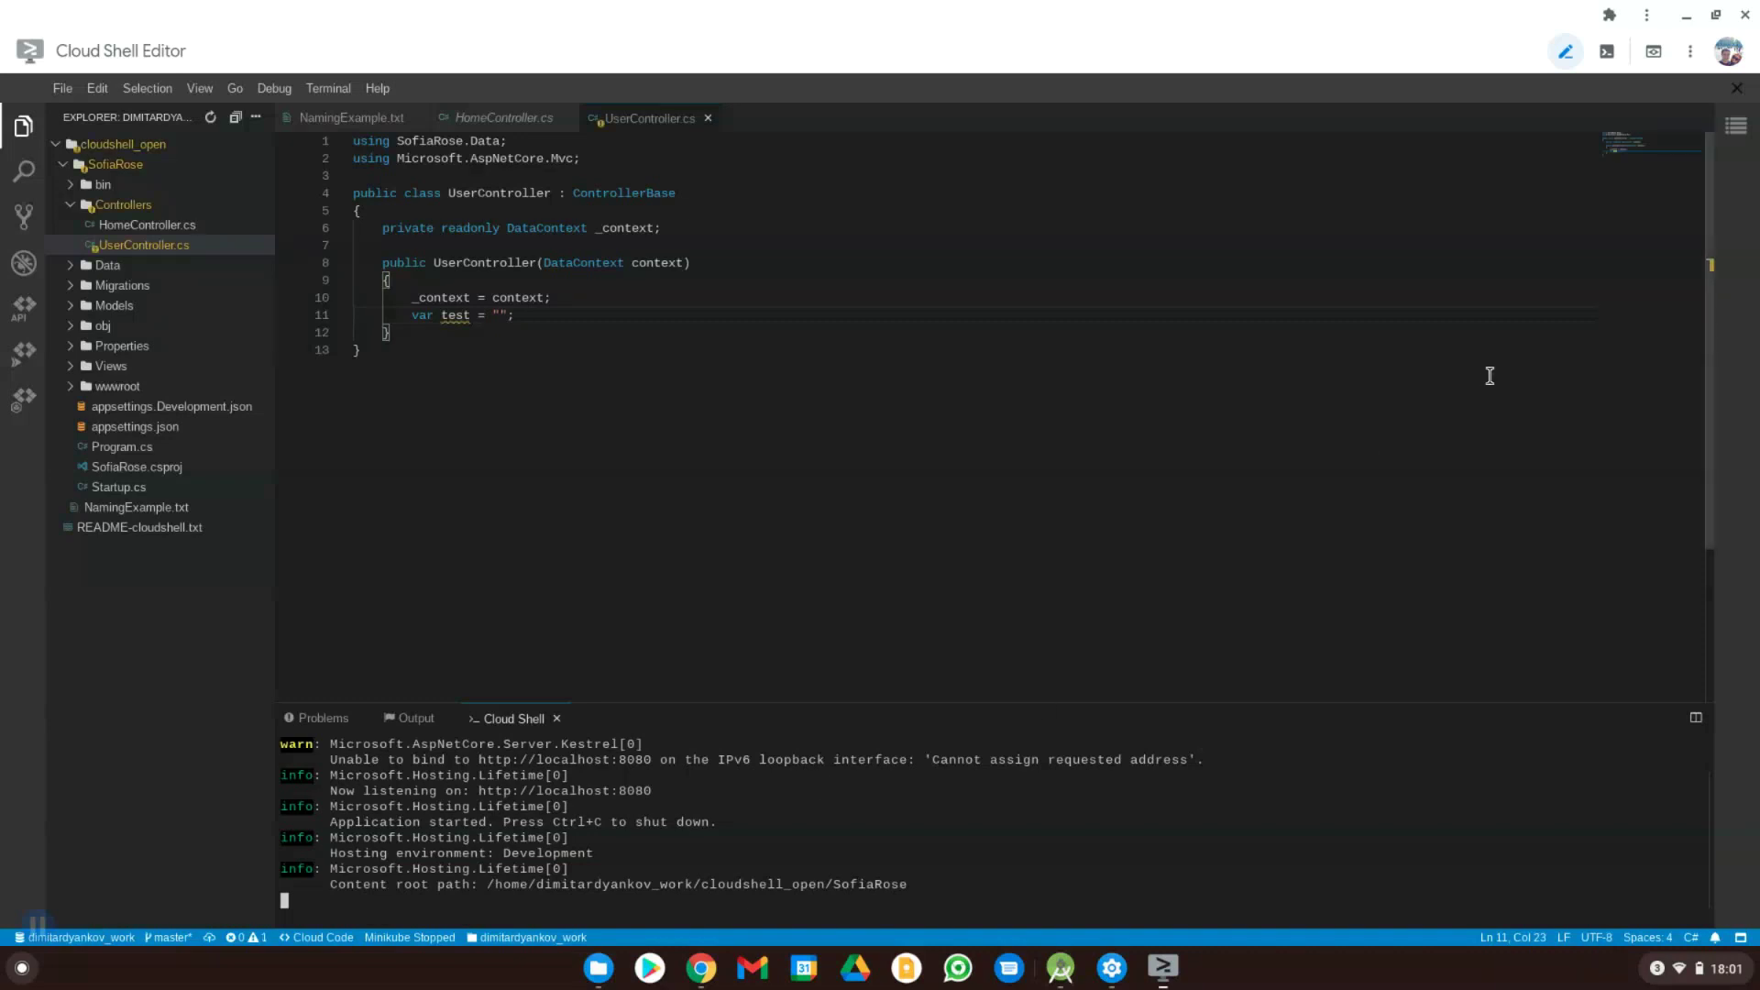
{"action": "left_click", "coordinate": [1655, 51]}
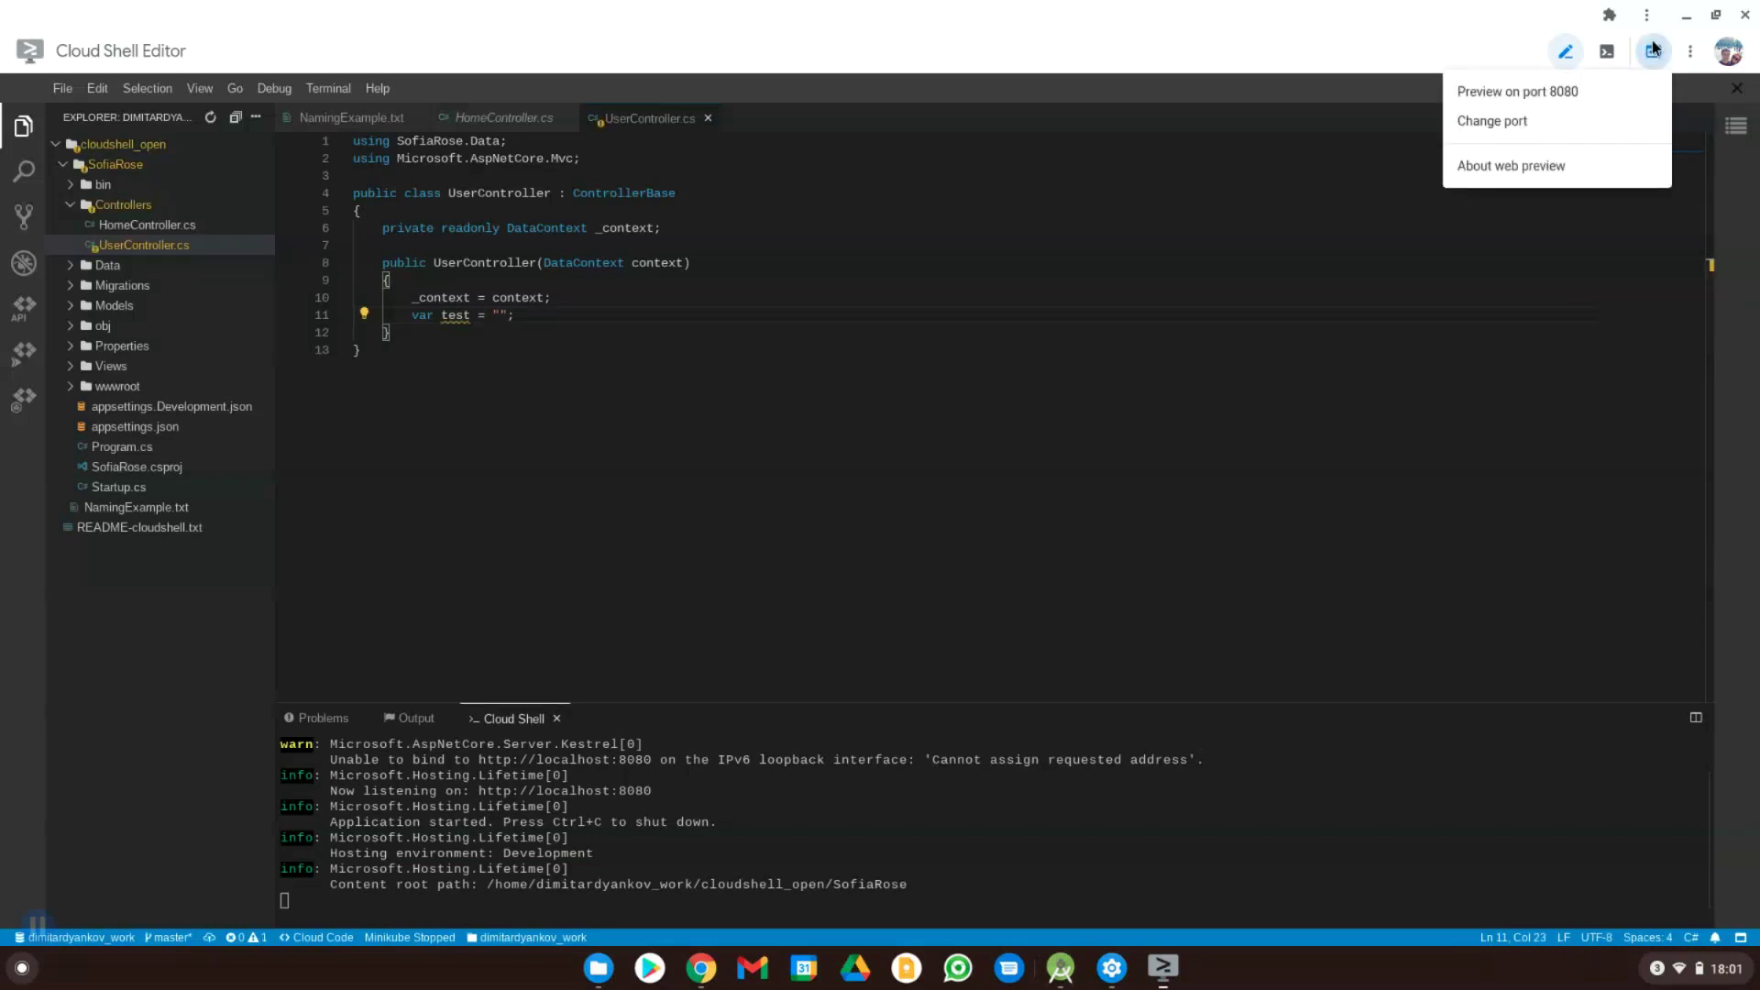
{"action": "left_click", "coordinate": [1566, 87]}
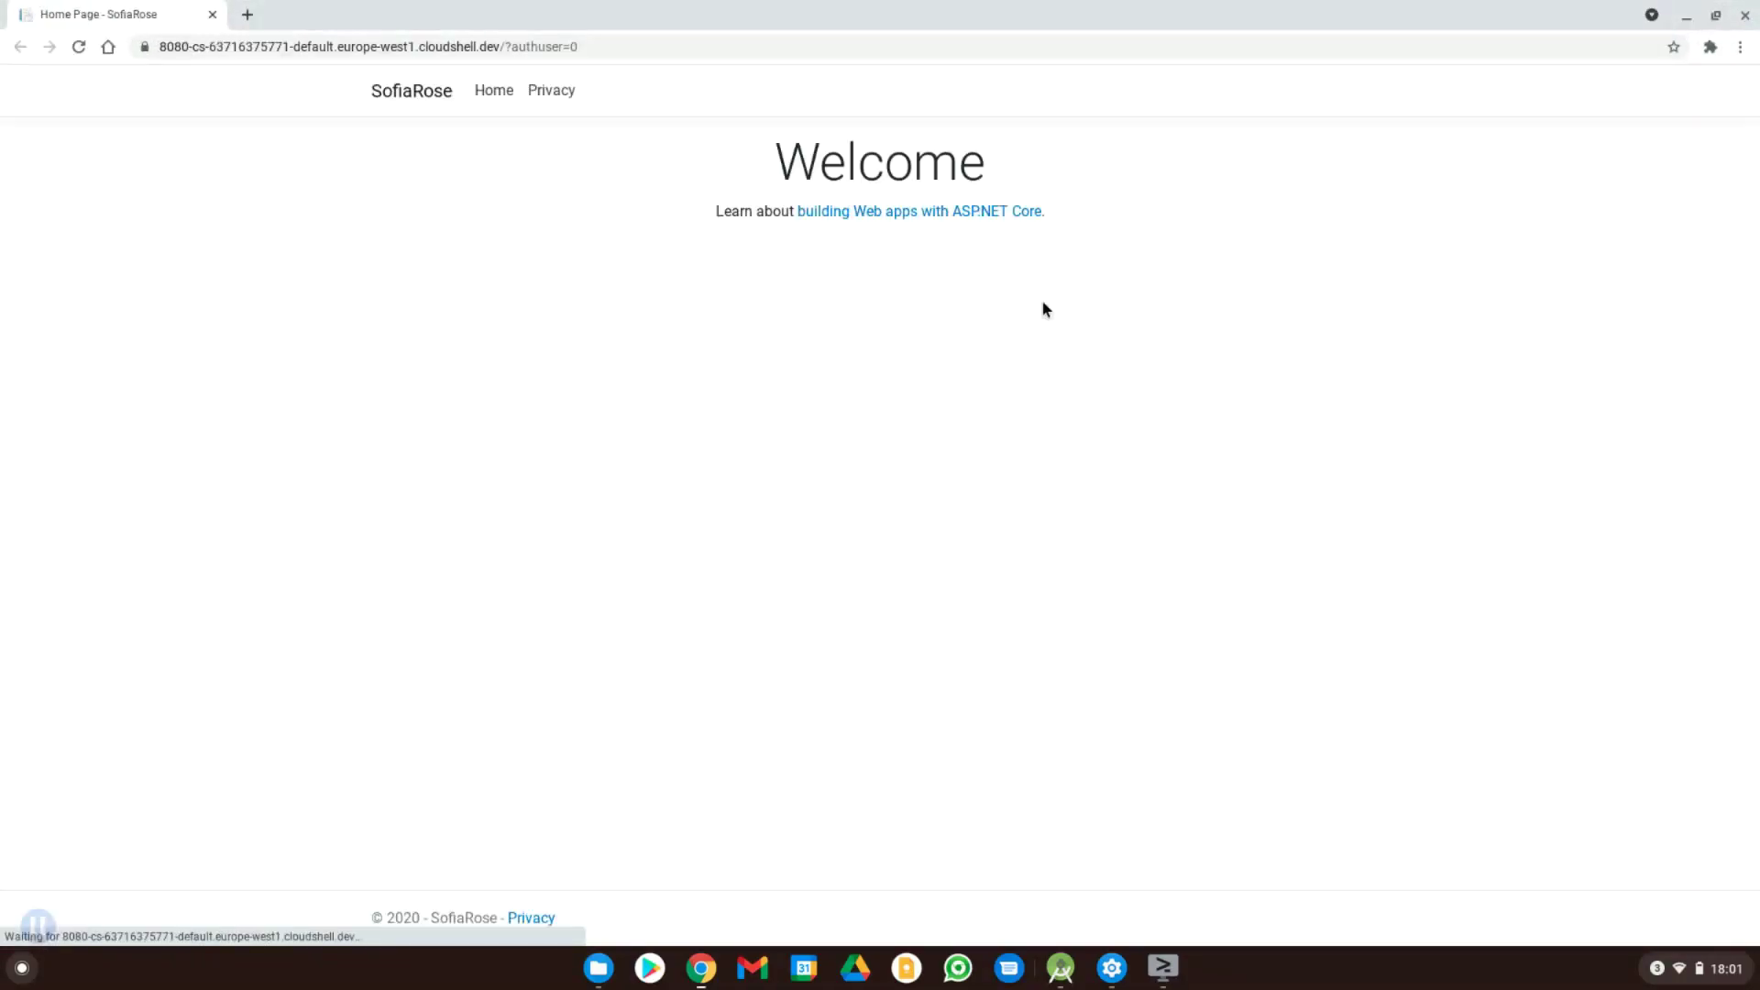
- Visit the SofiaRose app's Home and Privacy pages, then return to Home
{"action": "left_click", "coordinate": [486, 89]}
{"action": "left_click", "coordinate": [555, 94]}
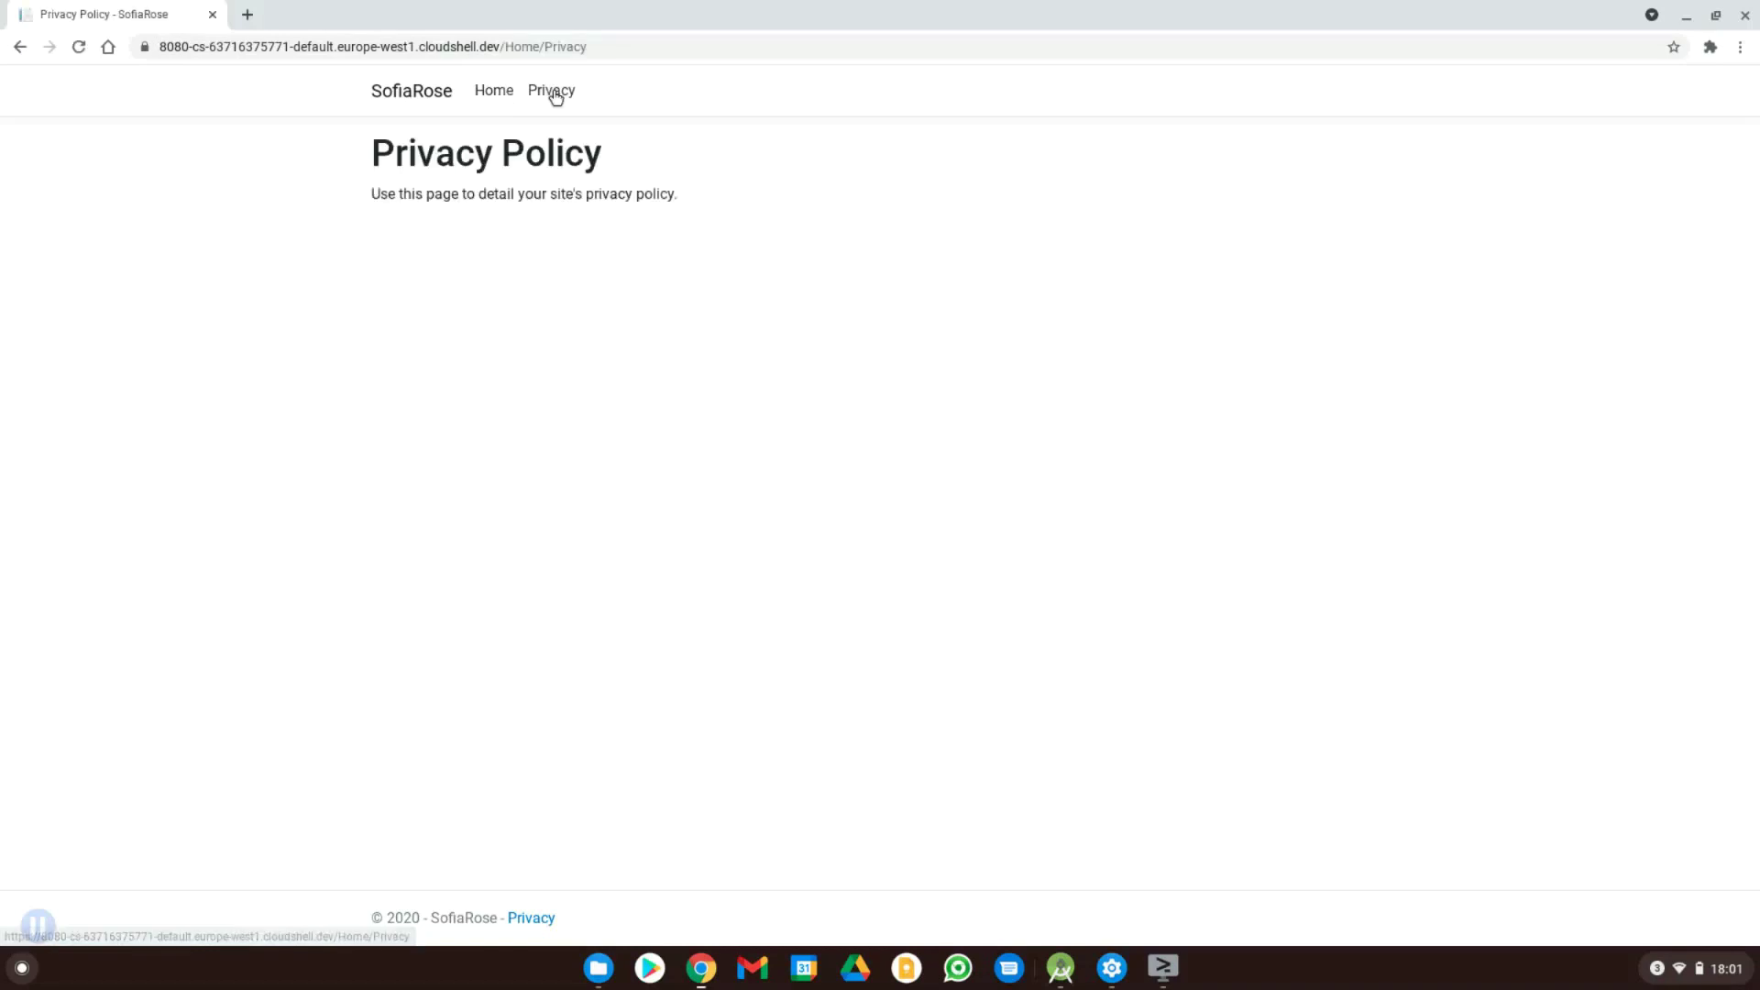
{"action": "left_click", "coordinate": [489, 105]}
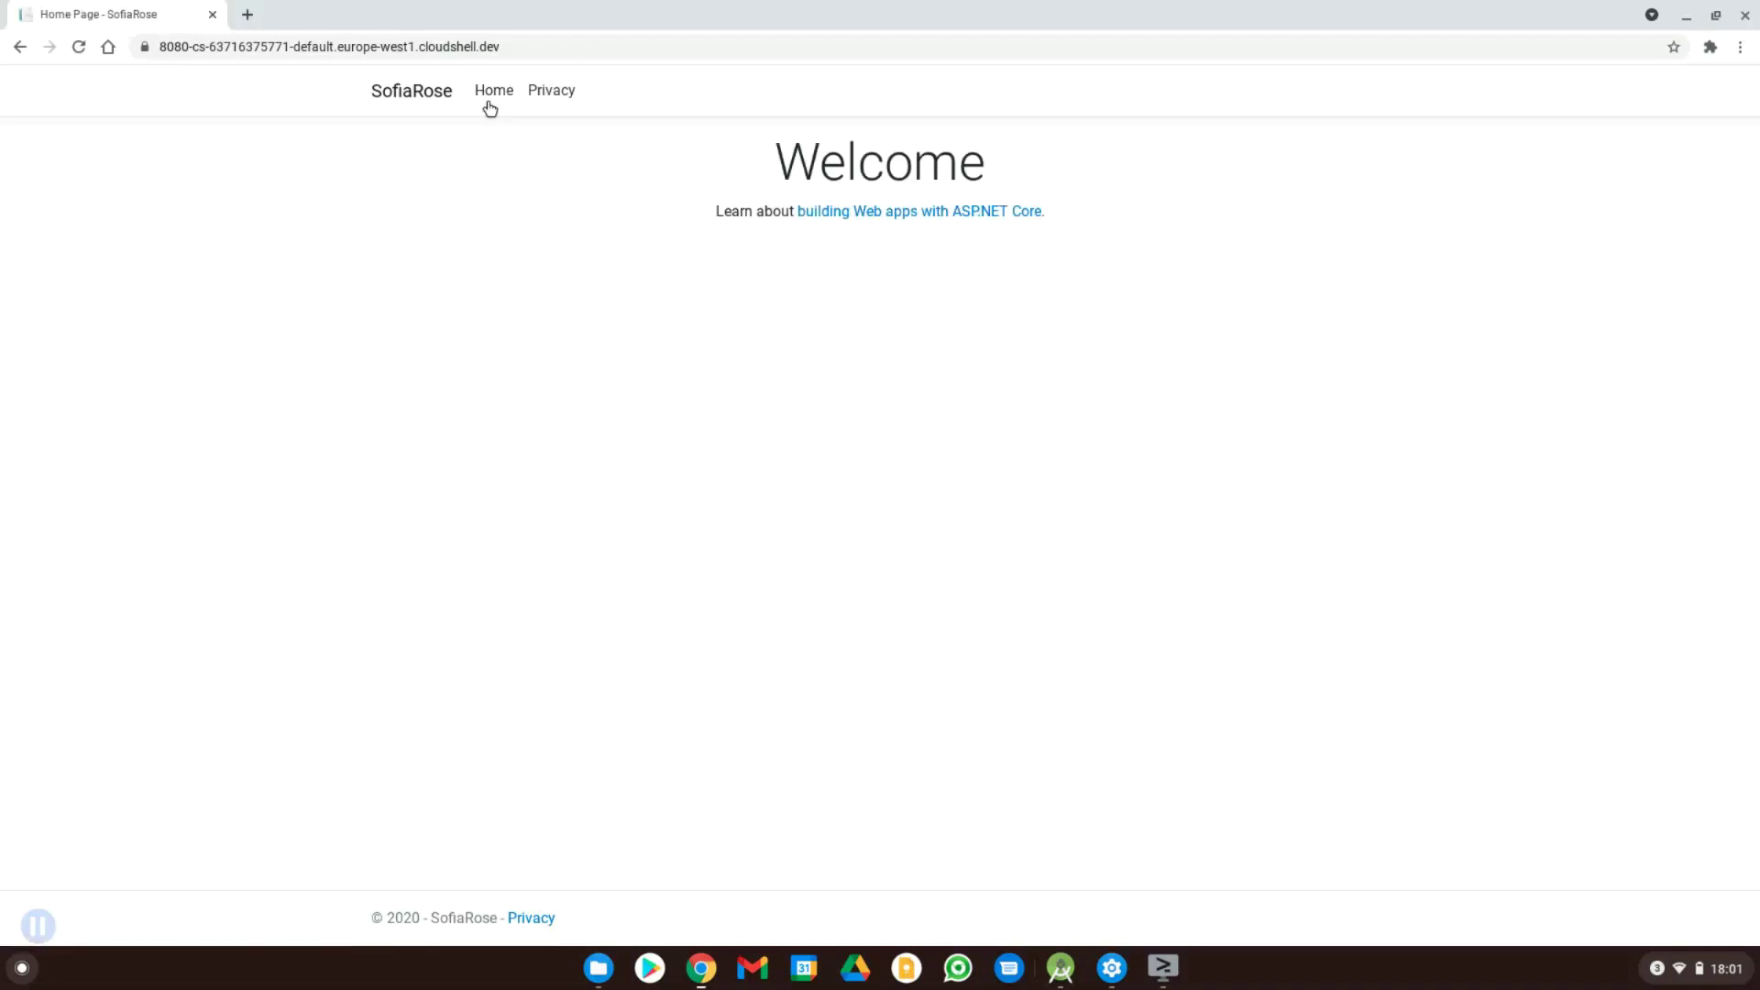